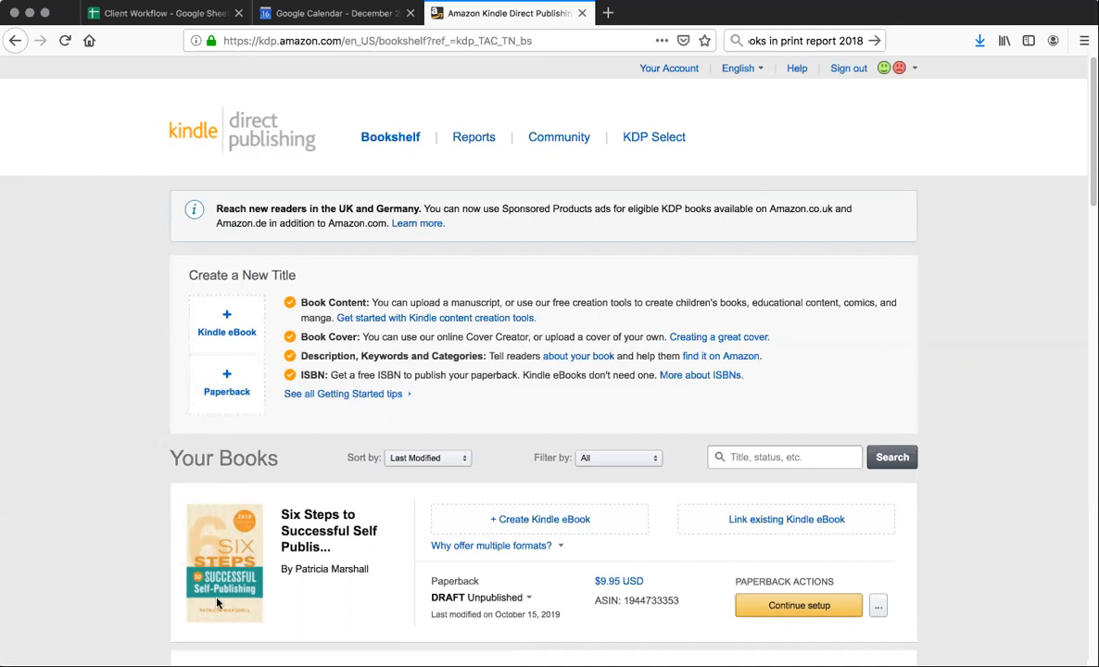
Review the existing books on the bookshelf and start a new paperback title
scroll(274, 576, "down", 3)
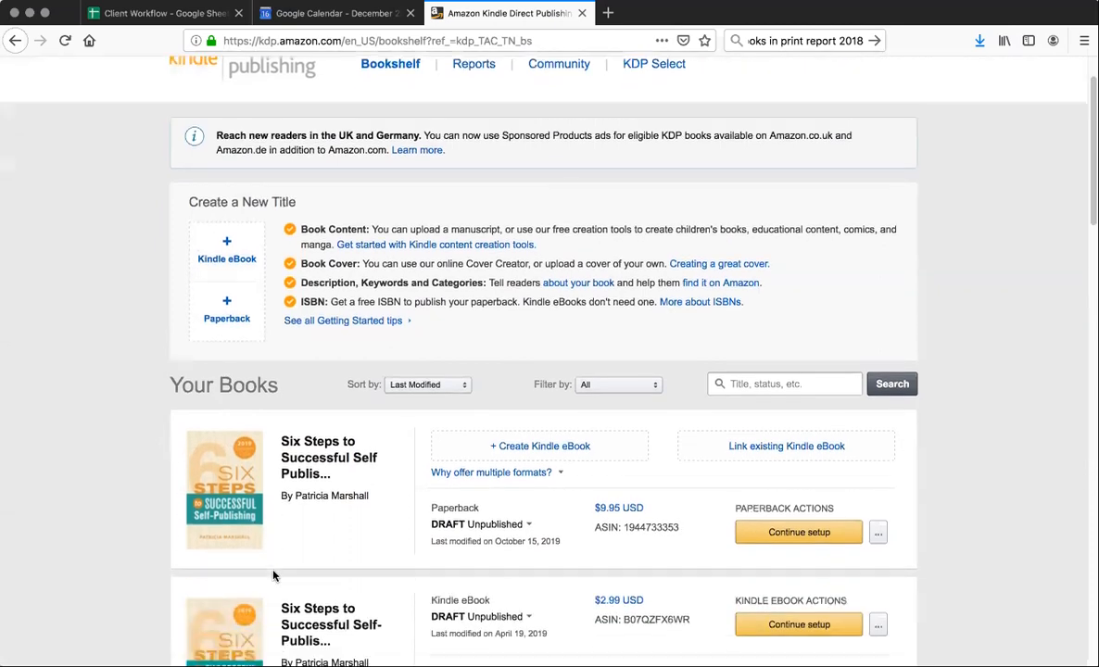
scroll(273, 577, "down", 1)
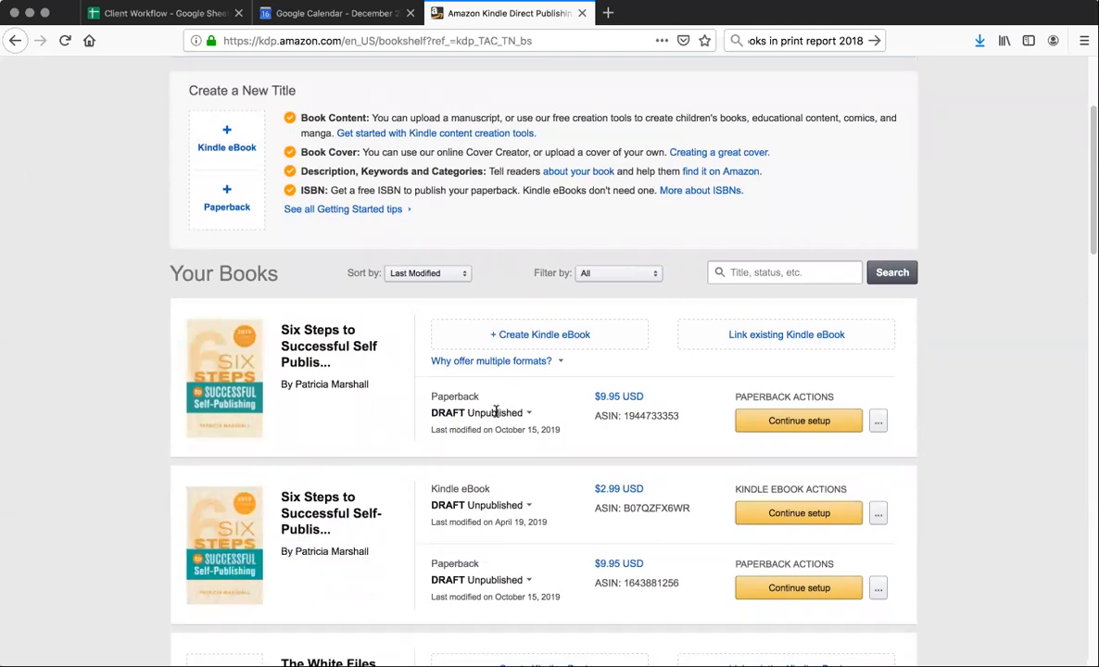
mouse_move(495, 411)
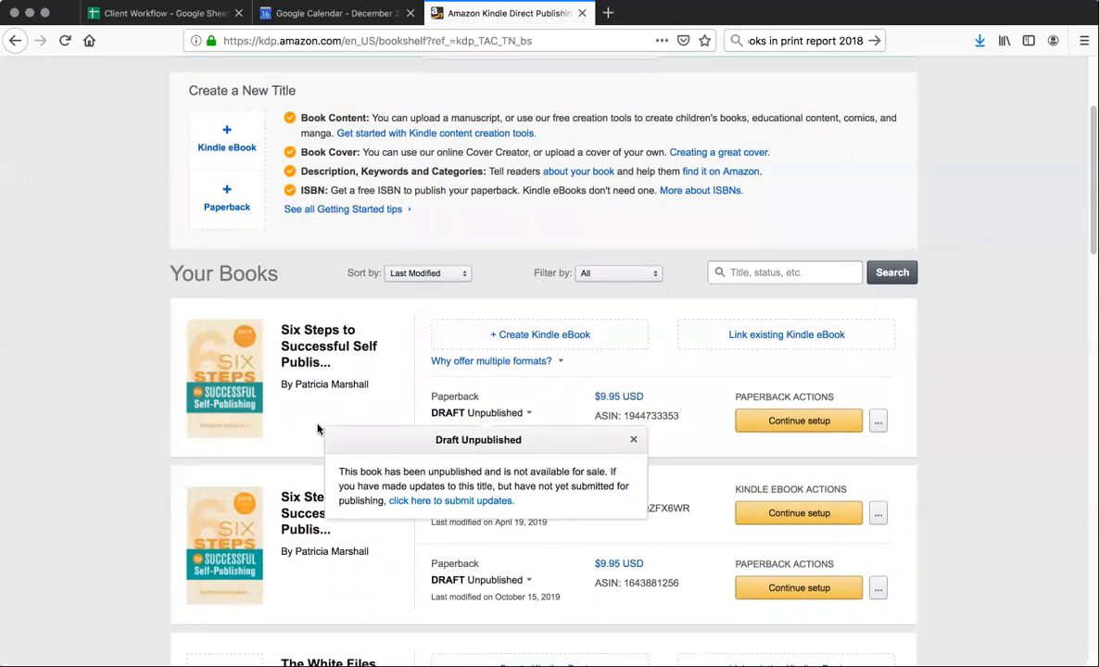
scroll(296, 427, "up", 3)
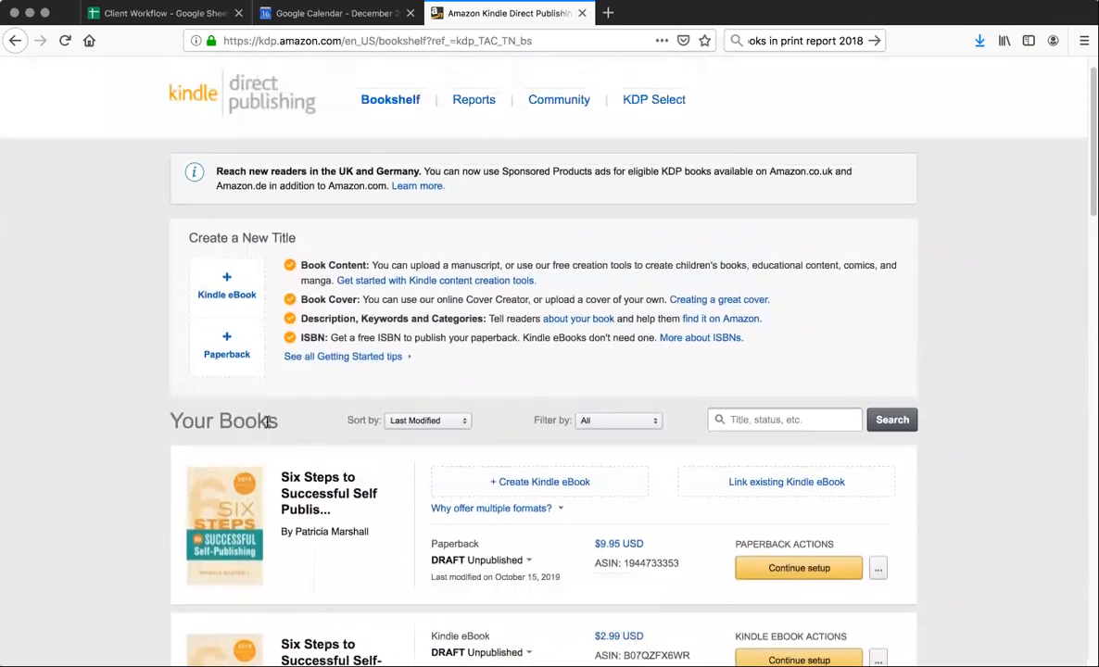
left_click(237, 349)
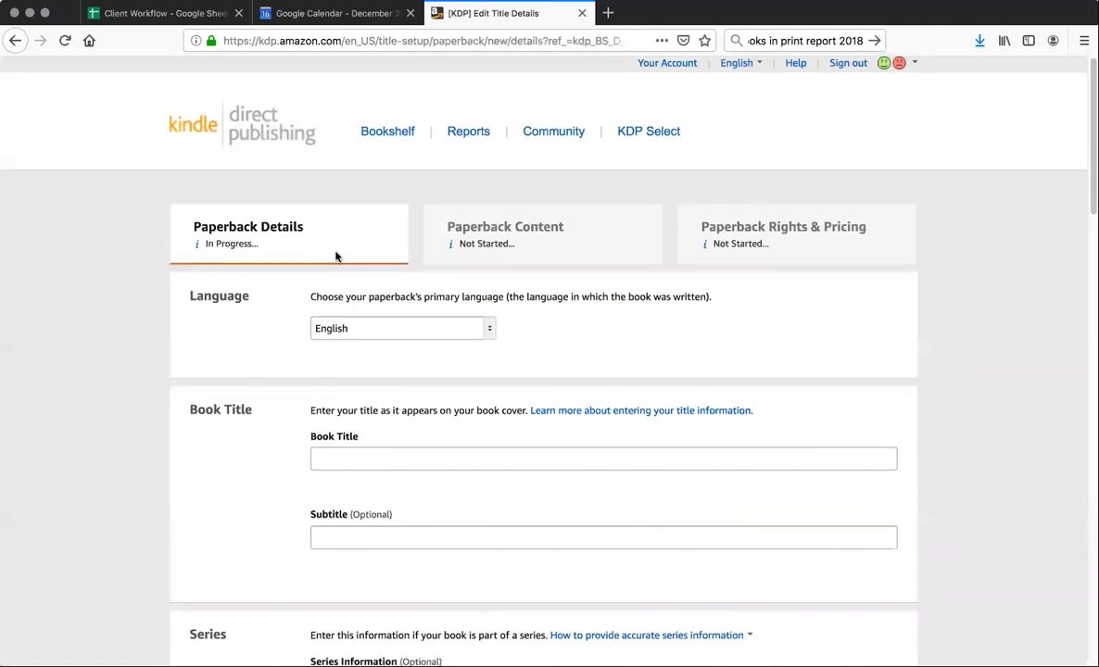
Copy the title "Six Steps to Succsessful Self-Publishing" from the Client Workflow spreadsheet into the paperback's Book Title field
scroll(337, 254, "down", 3)
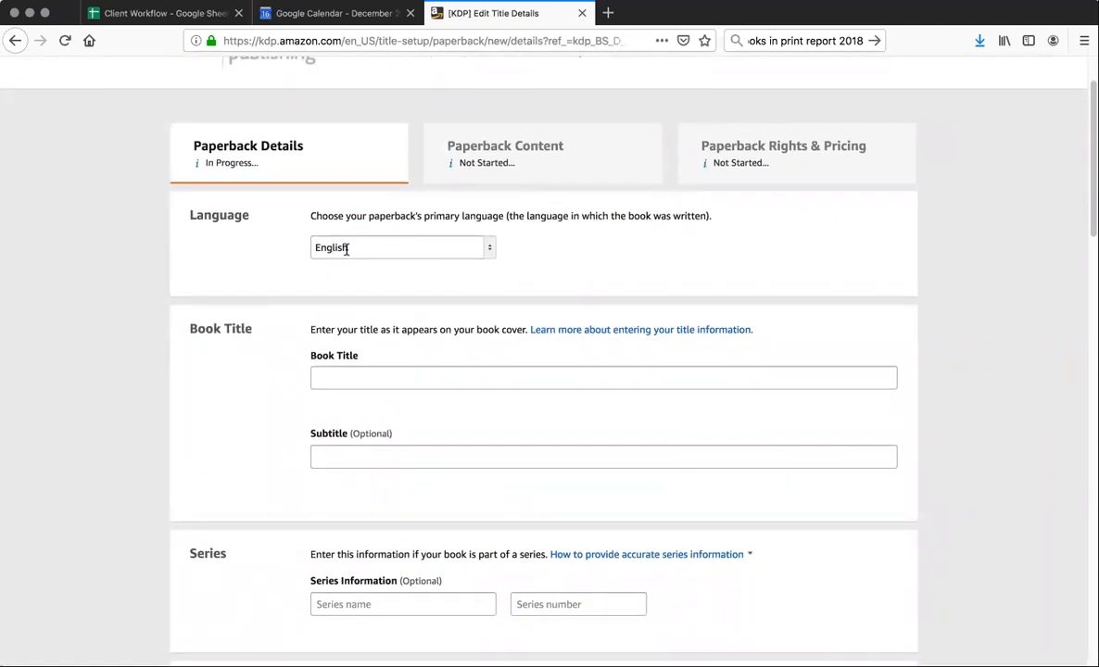
scroll(432, 277, "down", 3)
scroll(429, 279, "down", 1)
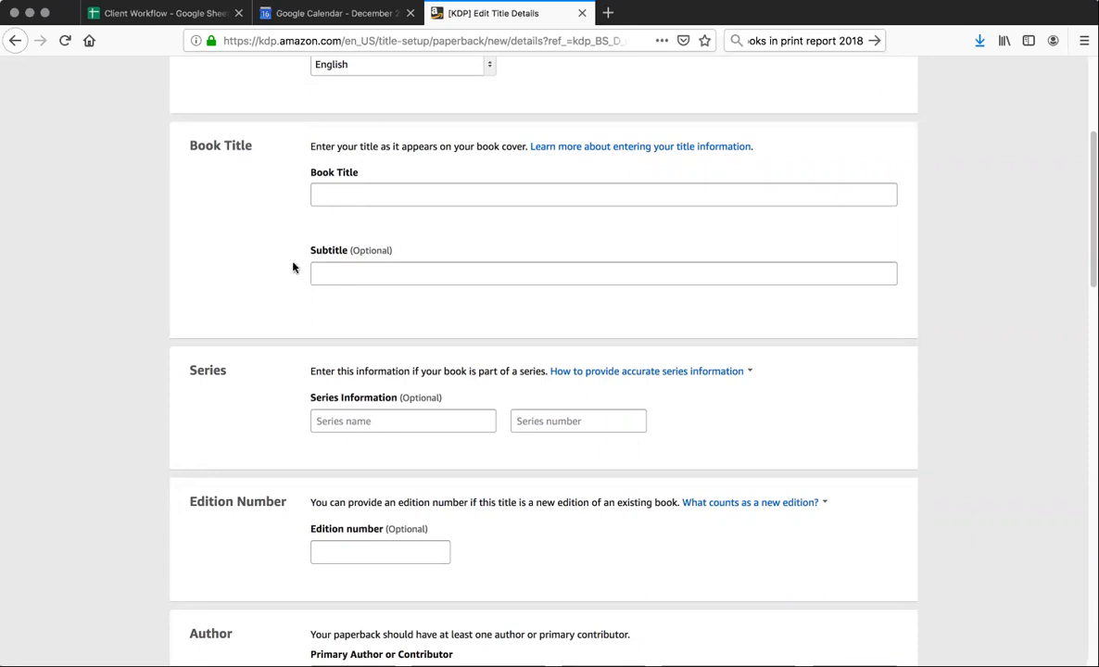
left_click(172, 18)
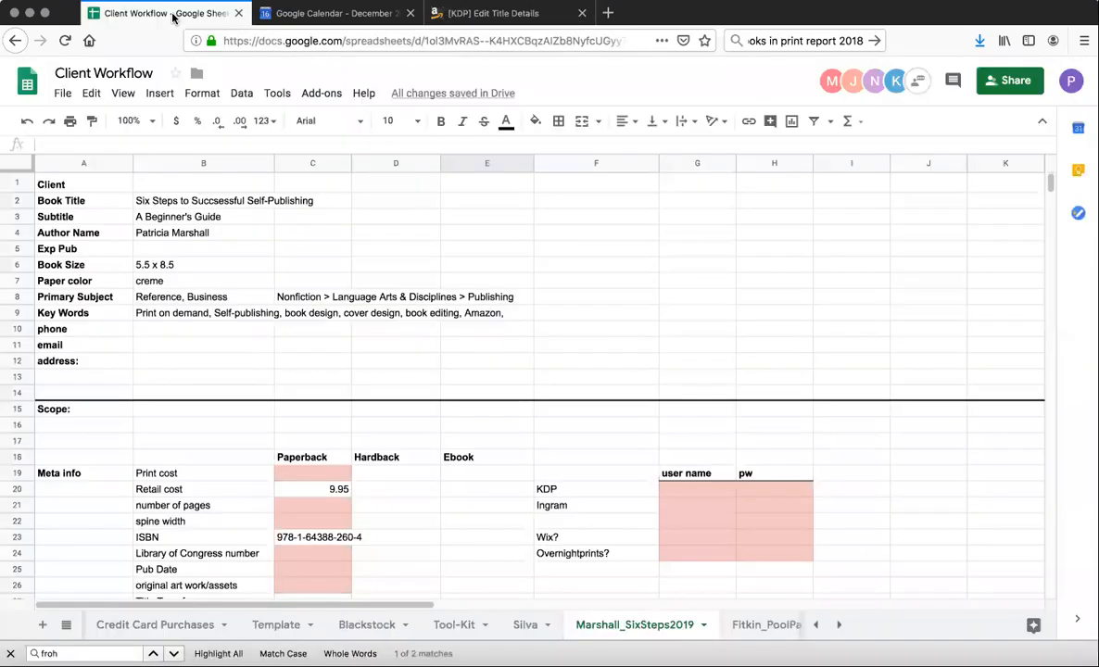
left_click(168, 205)
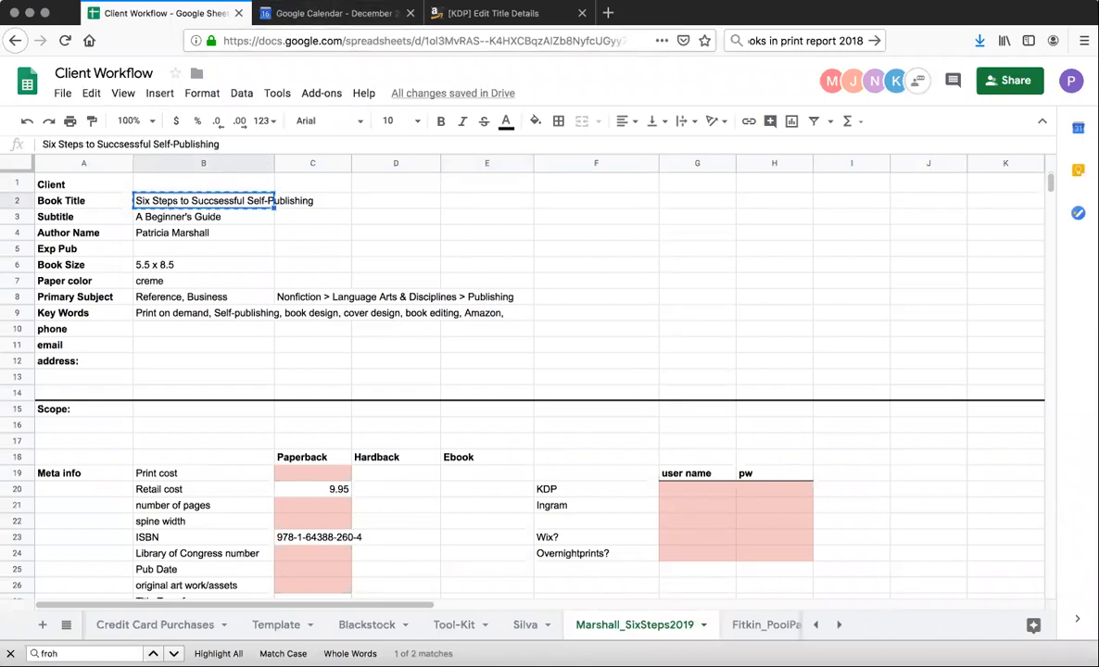
left_click(458, 12)
left_click(325, 192)
type("Six Steps to Succsessful Self-Publishing")
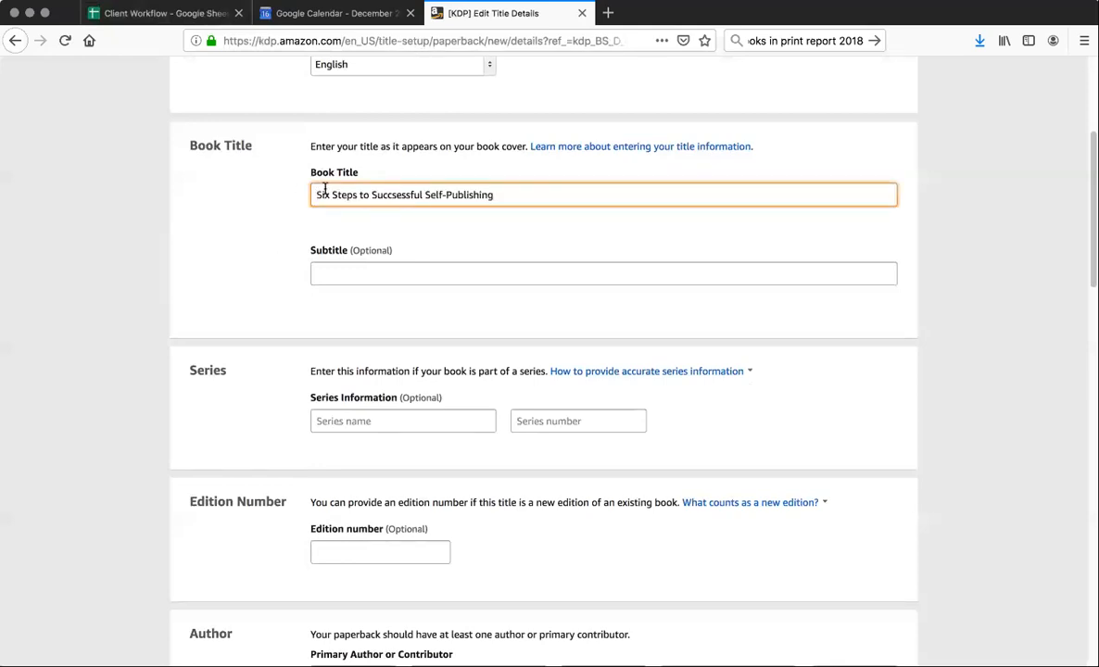
Copy the subtitle "A Beginner's Guide" from the Client Workflow spreadsheet into the paperback's Subtitle field
left_click(176, 13)
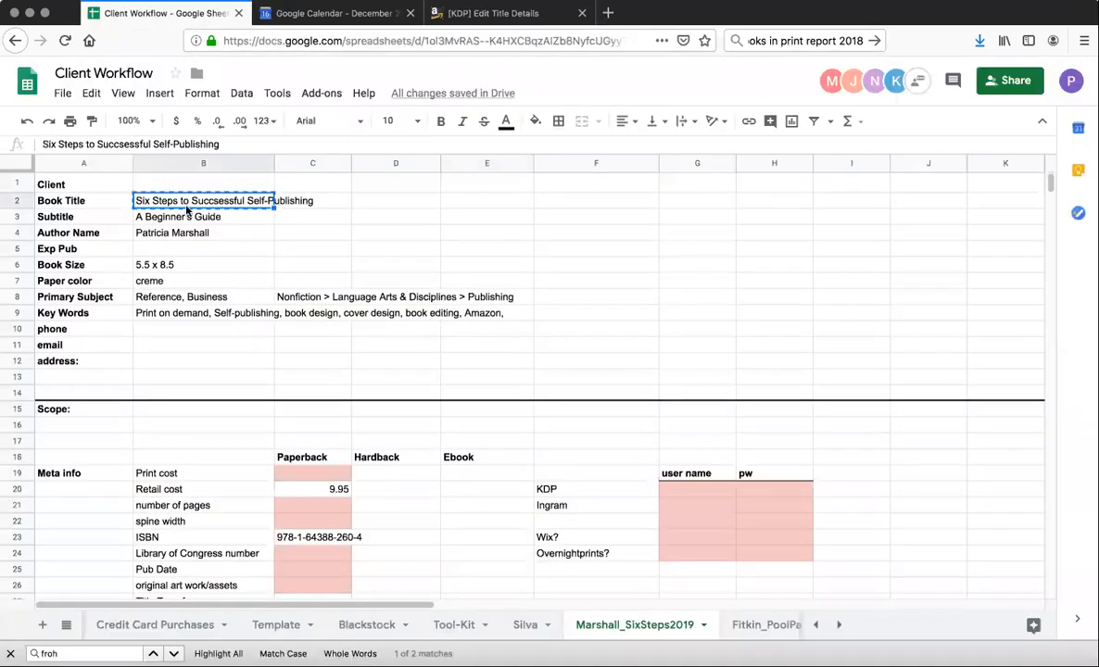
left_click(180, 219)
key("super+c")
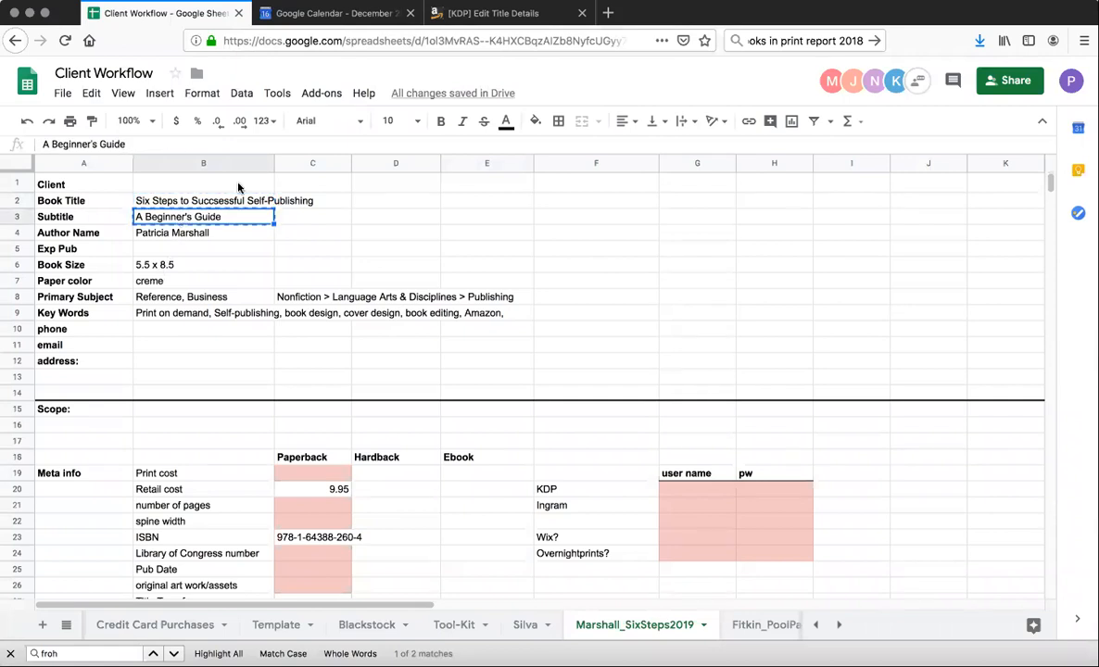
left_click(471, 11)
left_click(314, 268)
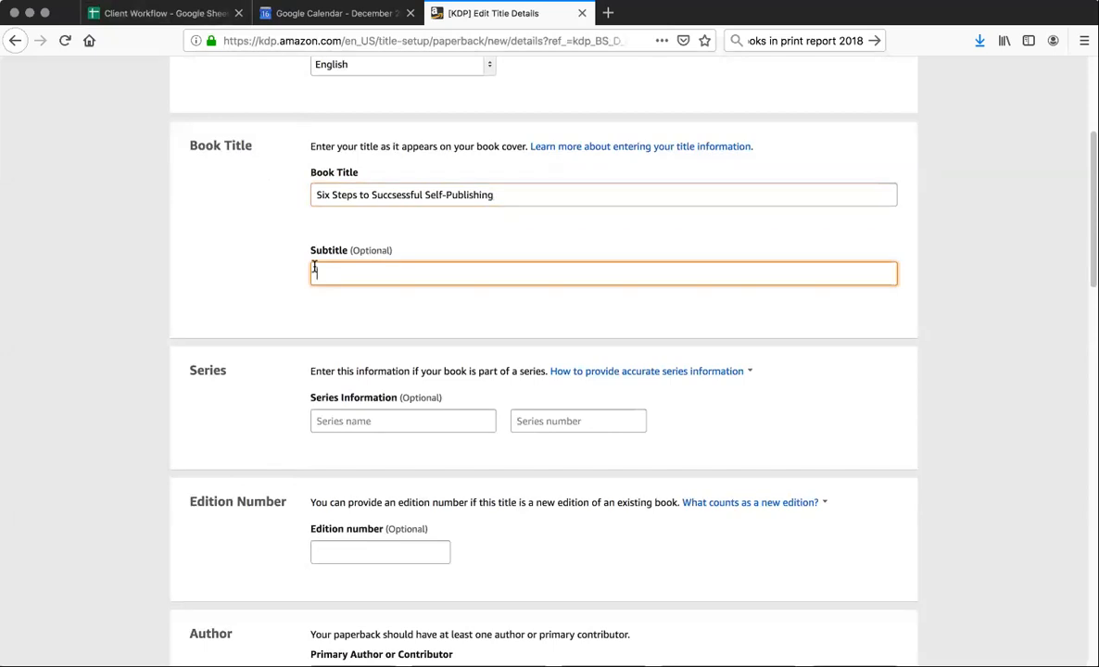
key("super+v")
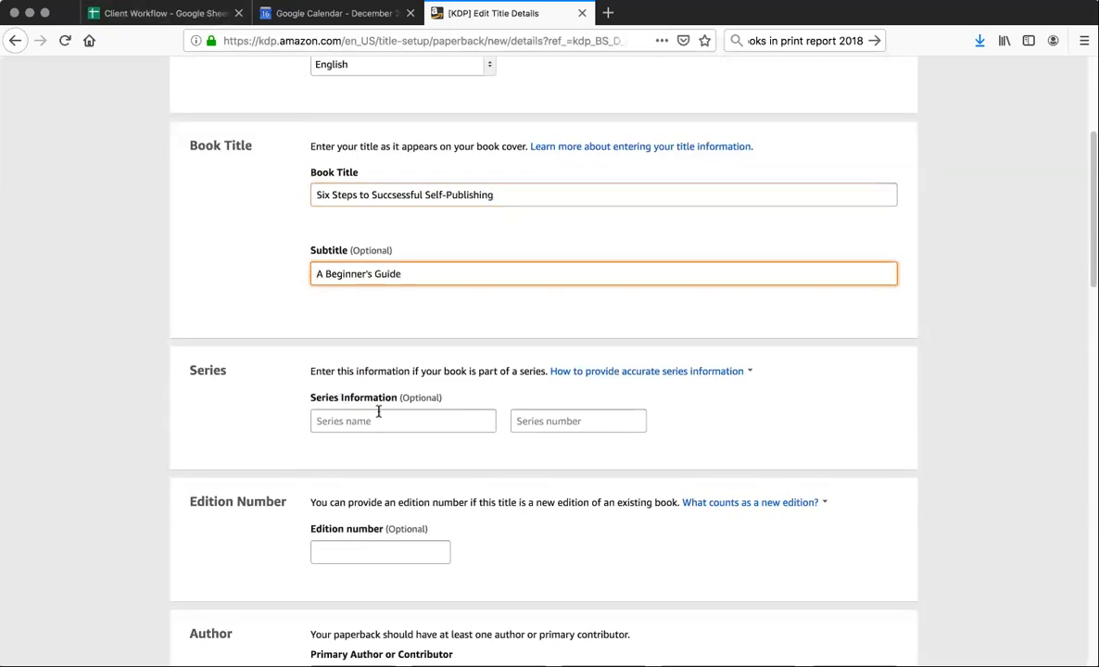
View the guidance on providing accurate series information
scroll(377, 411, "down", 3)
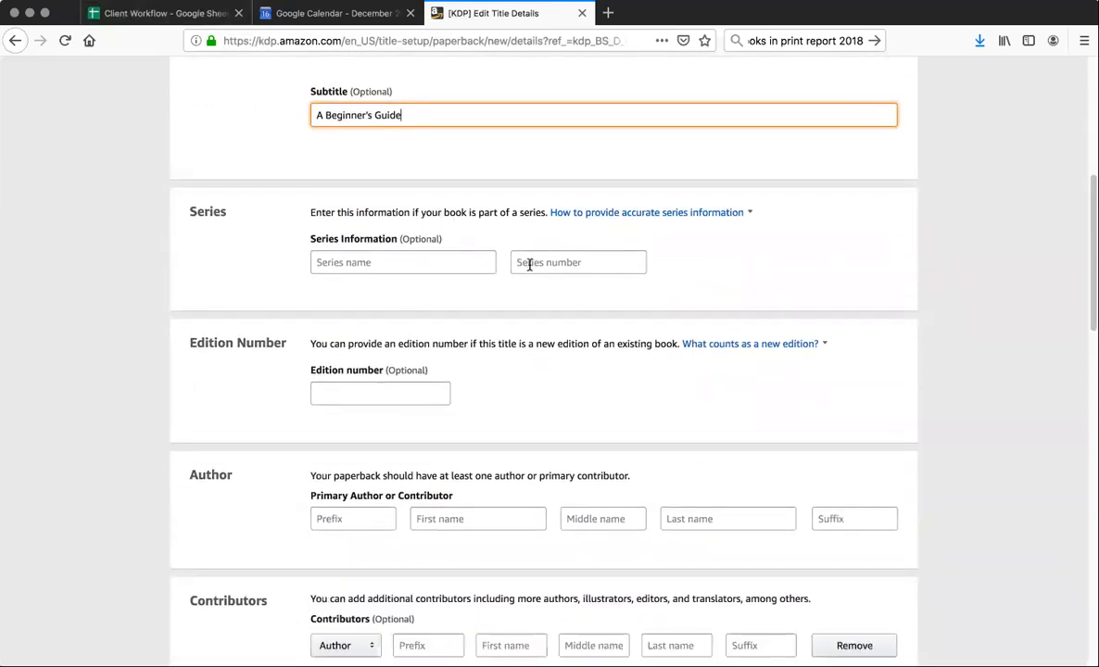
left_click(574, 219)
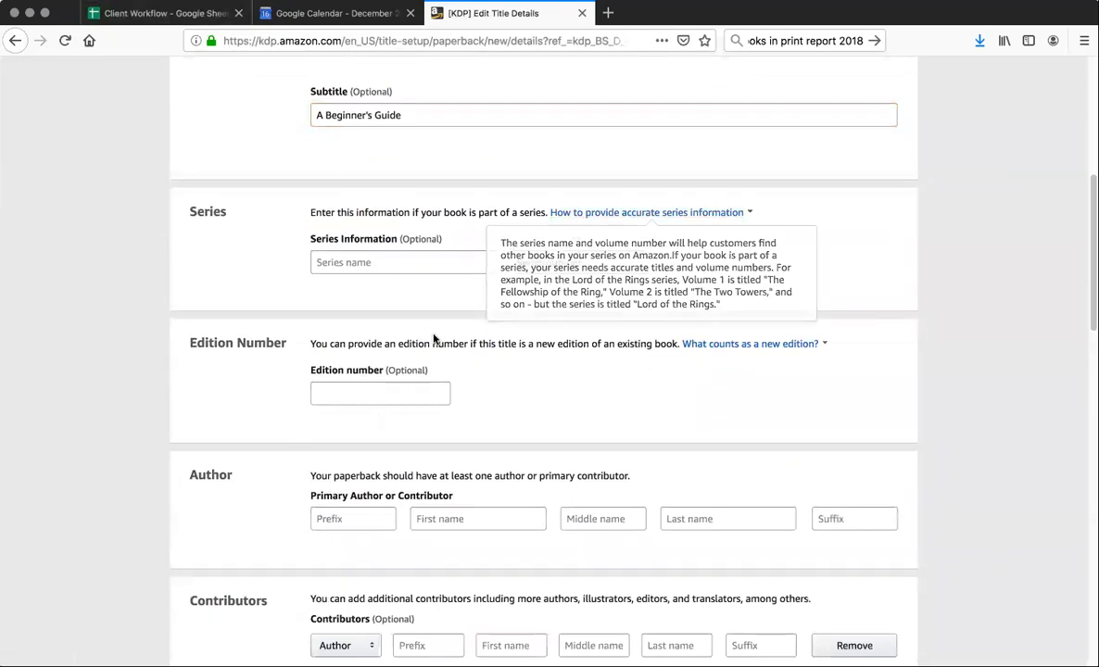
scroll(427, 339, "down", 2)
scroll(425, 342, "down", 1)
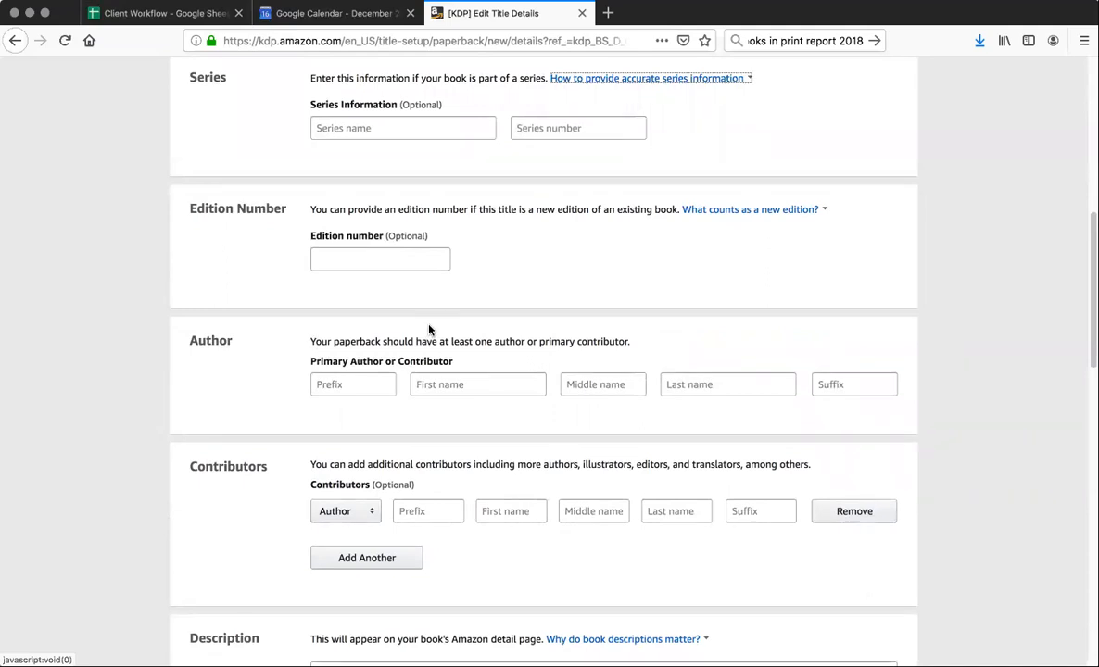
Enter the author's first and last name as the primary author, leaving the middle name blank
scroll(428, 329, "down", 2)
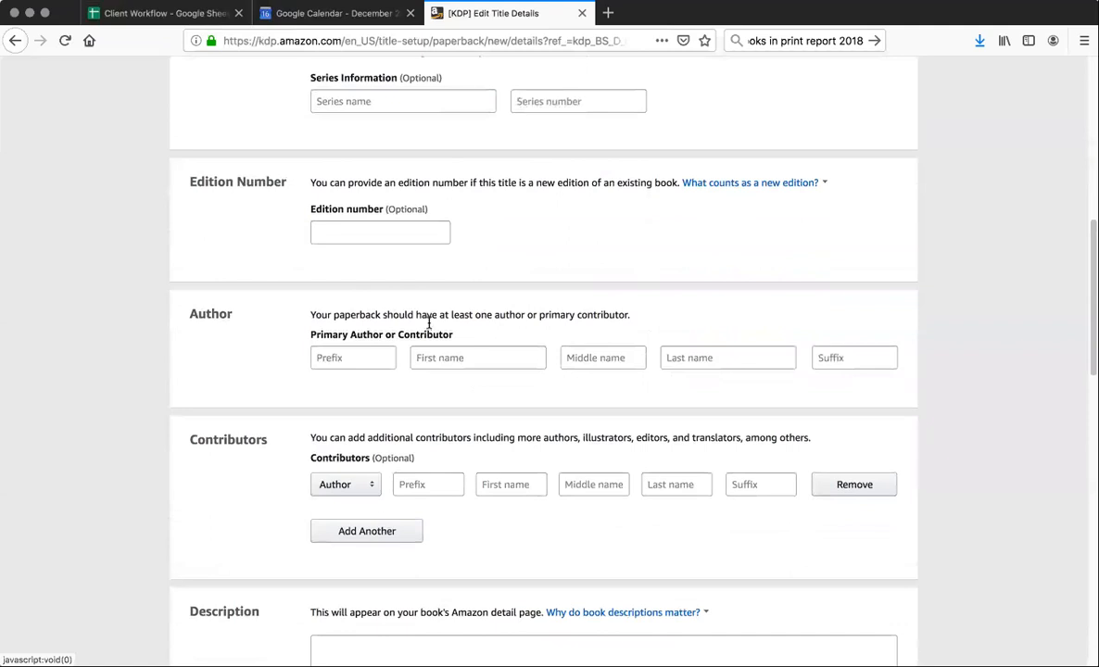
scroll(429, 327, "down", 1)
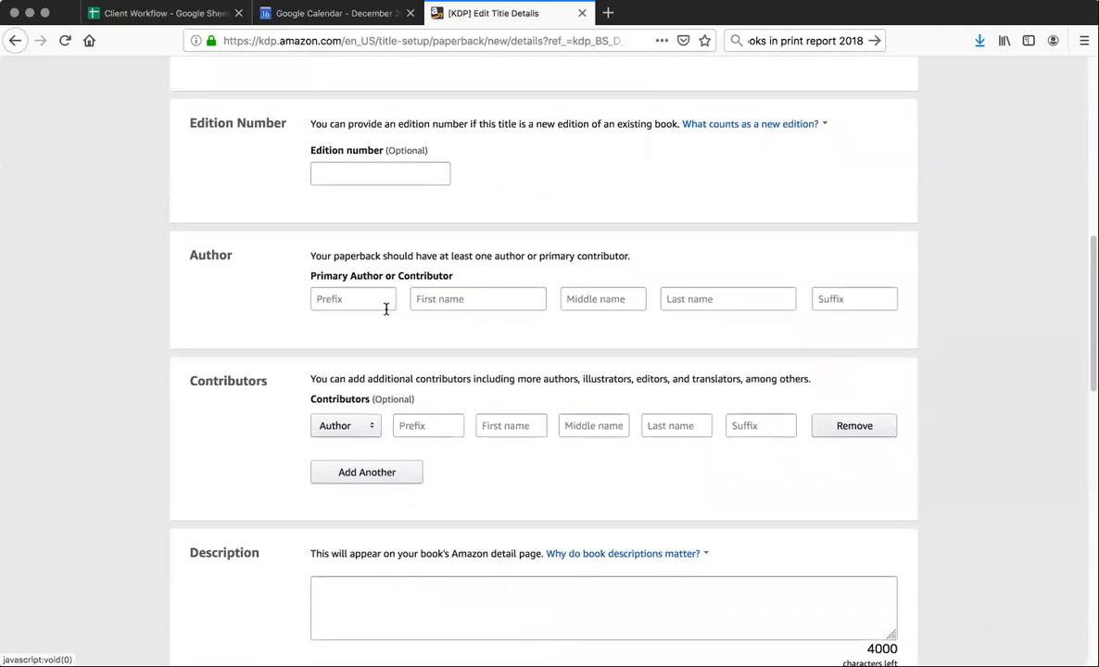
left_click(427, 306)
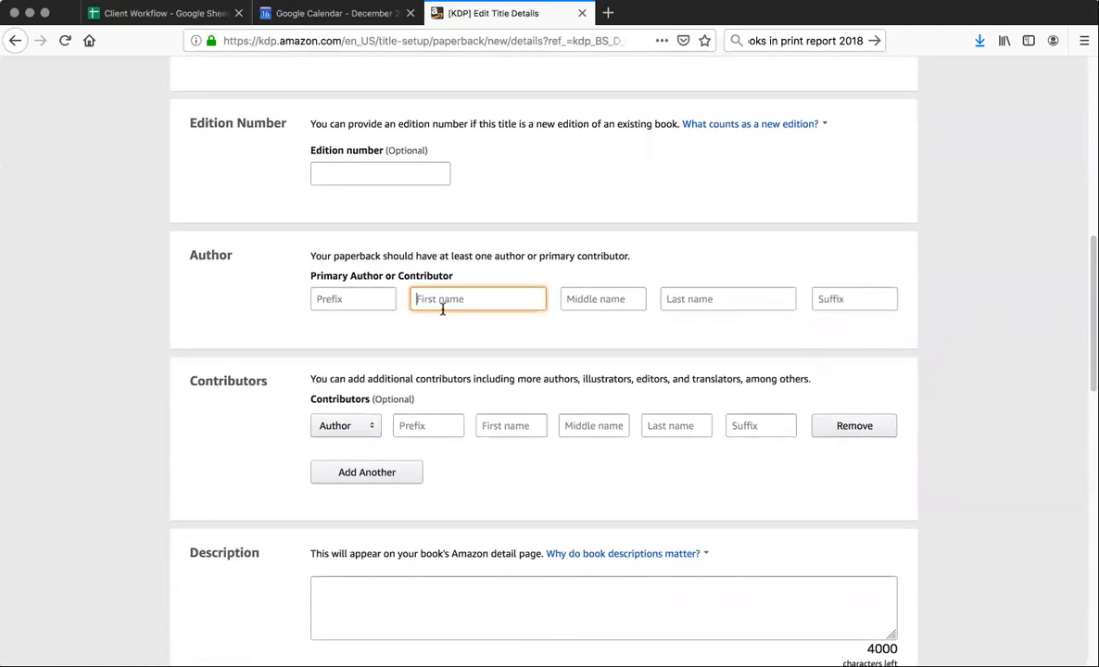
key("Tab")
key("Tab")
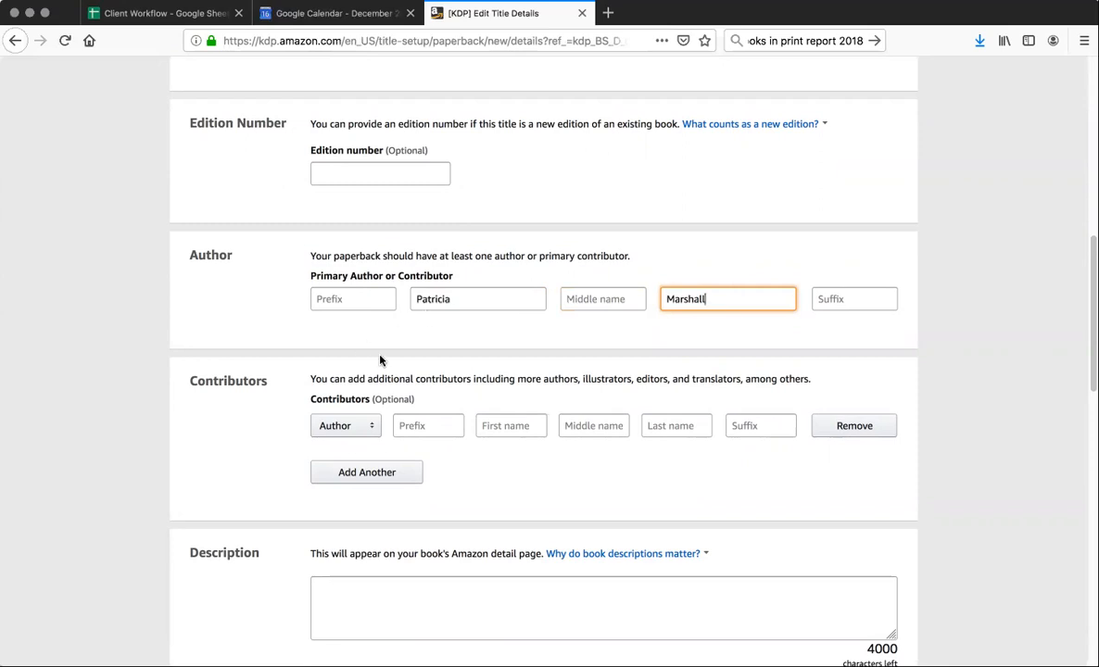
View the explanation of what a public domain work is in the publishing rights section
scroll(380, 359, "down", 3)
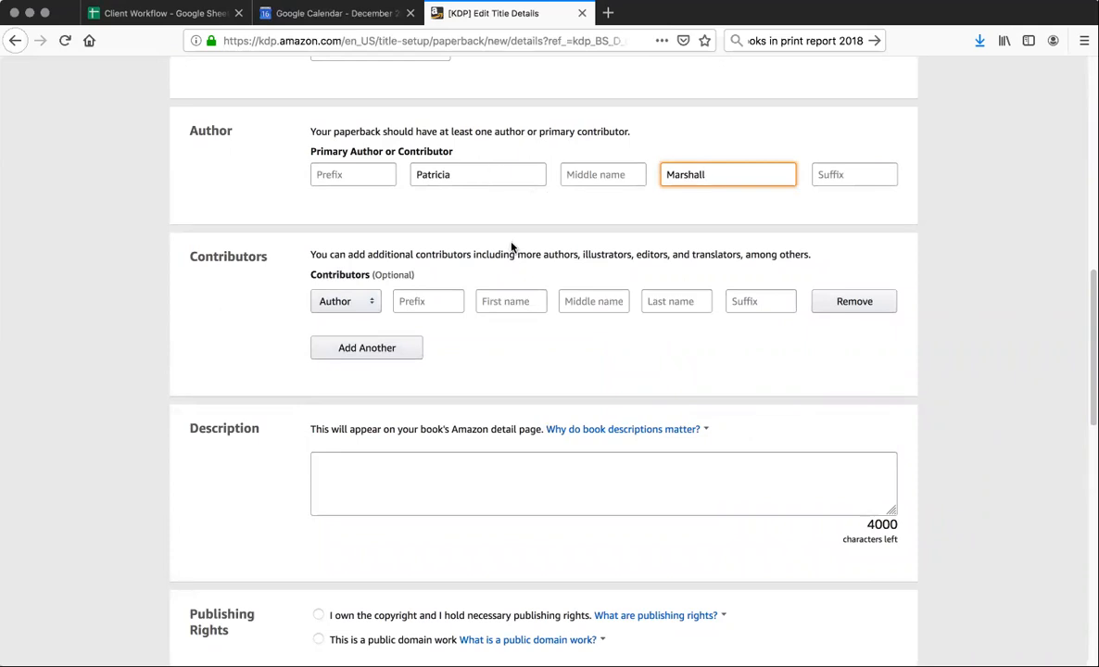
scroll(566, 368, "down", 5)
scroll(566, 368, "down", 2)
left_click(566, 365)
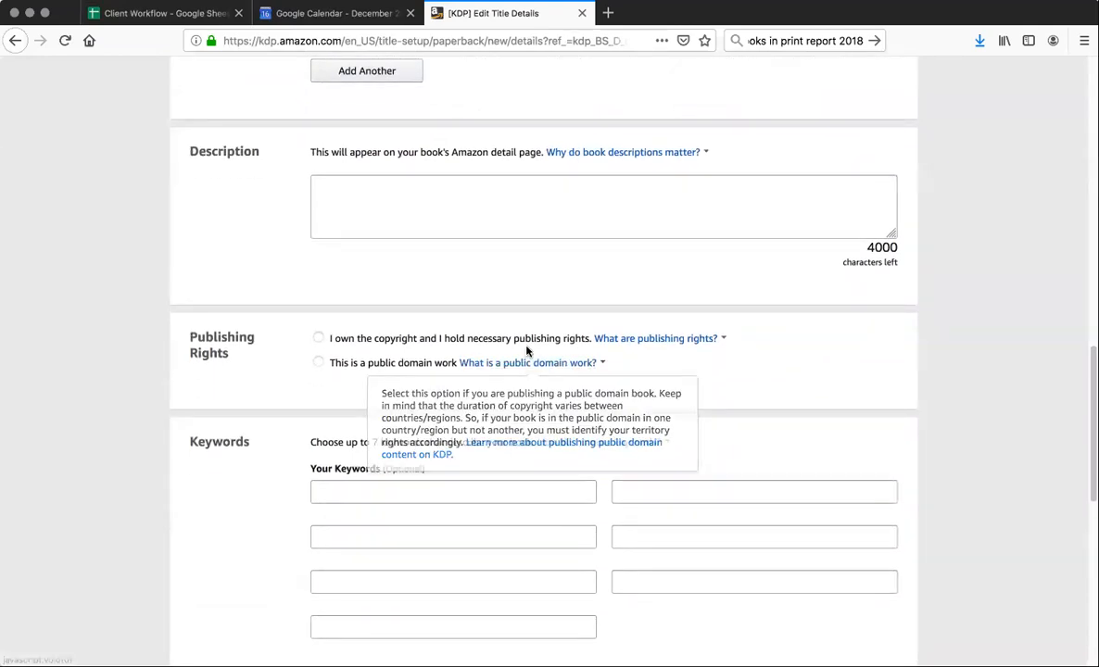
Copy the full HTML-tagged book description in cell B29 of the Client Workflow spreadsheet into the paperback's Description field
left_click(193, 13)
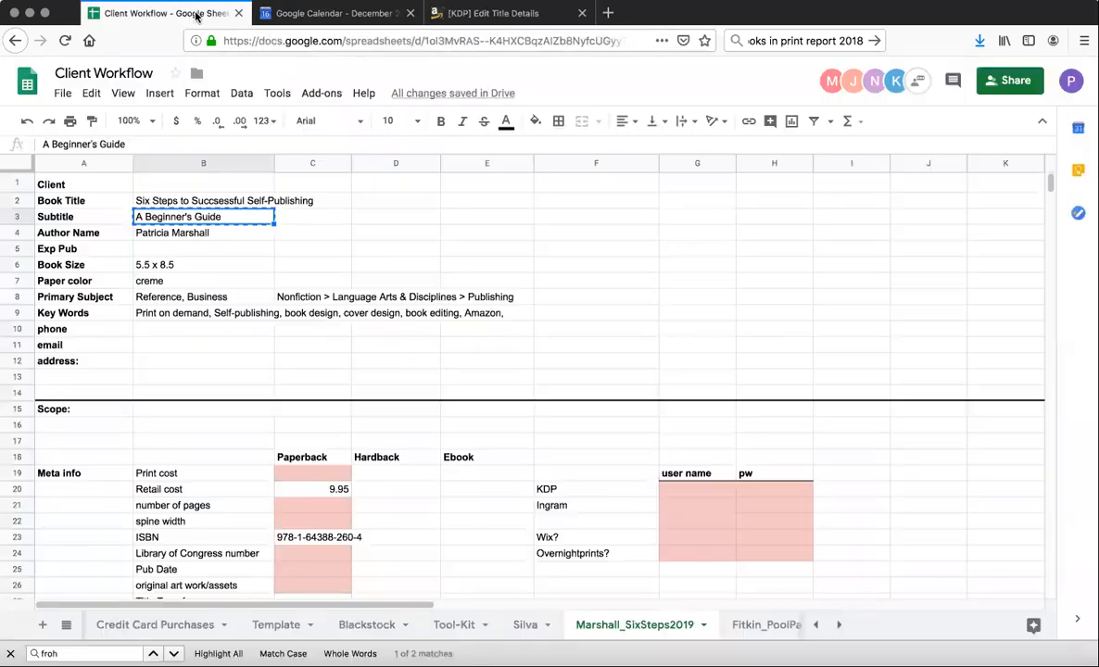
scroll(267, 347, "down", 5)
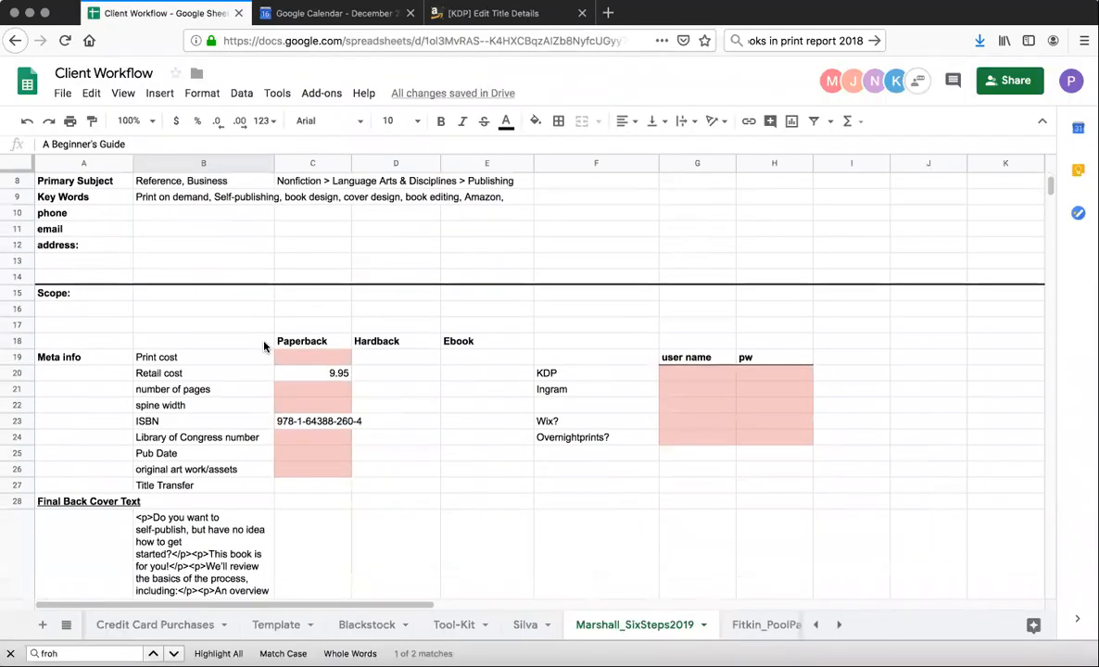
scroll(246, 347, "down", 3)
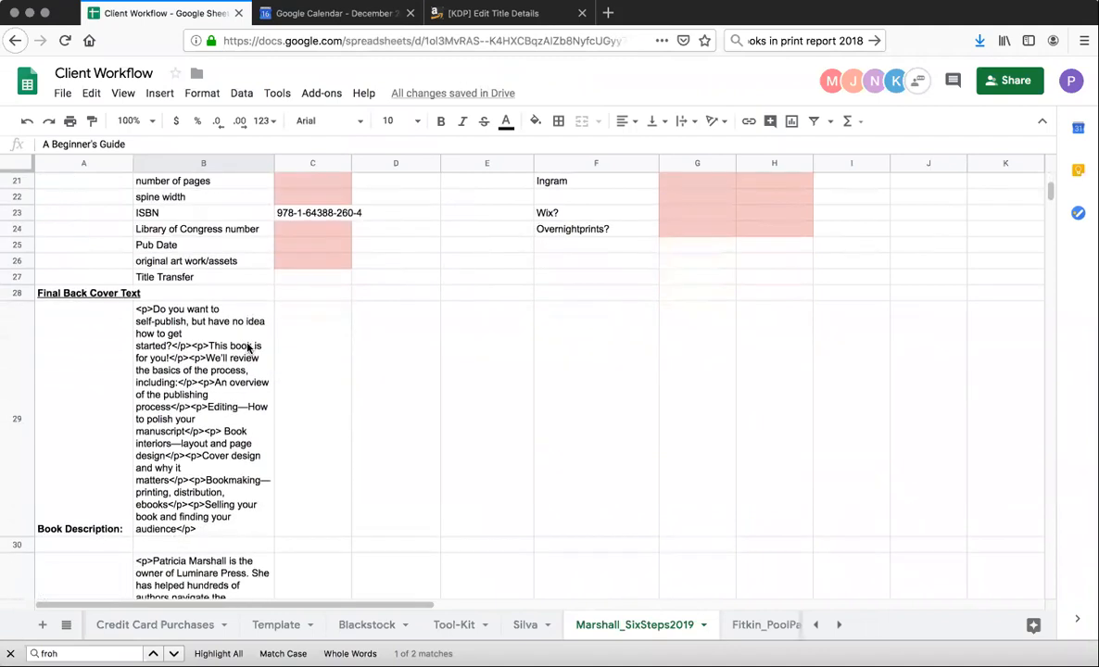
left_click(197, 355)
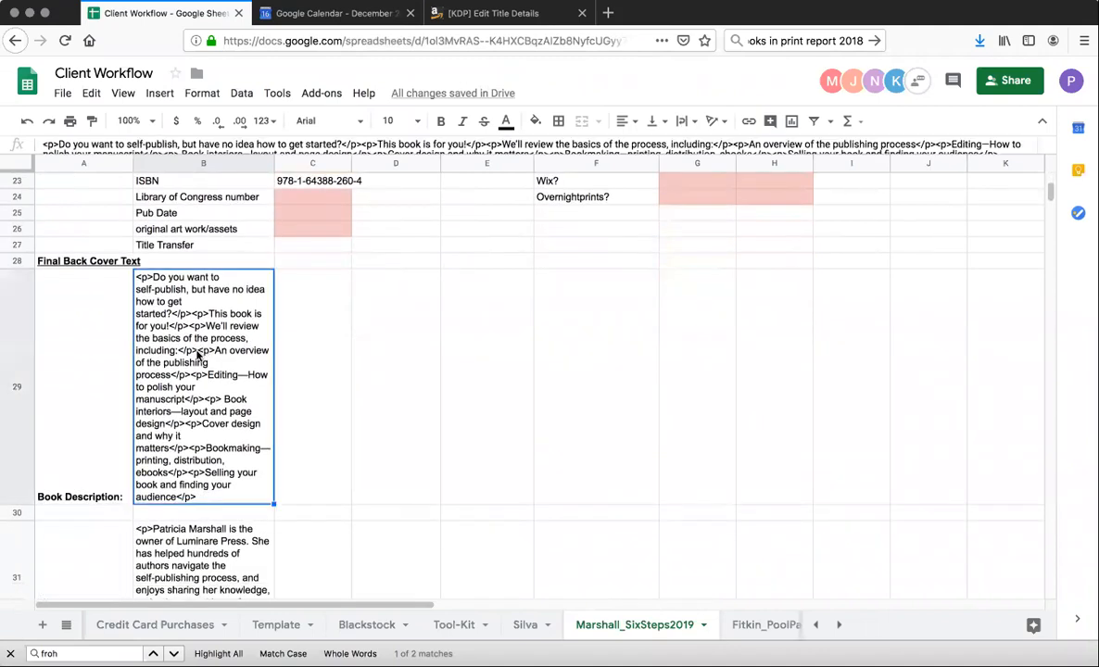
left_click(279, 146)
key("ctrl+a")
key("super+c")
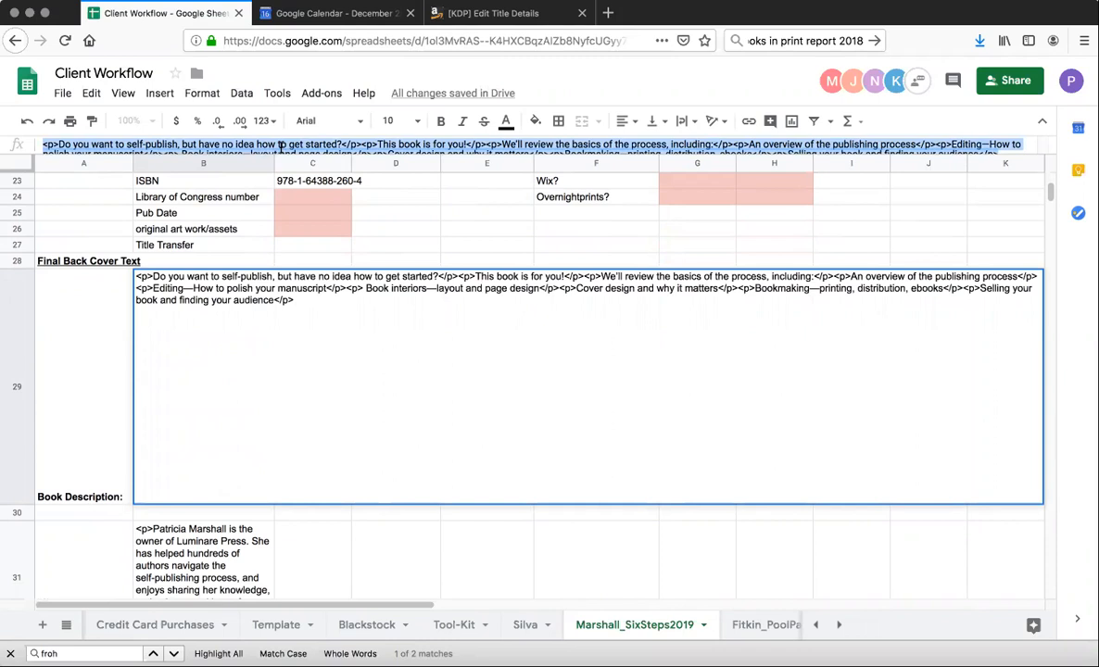
left_click(437, 13)
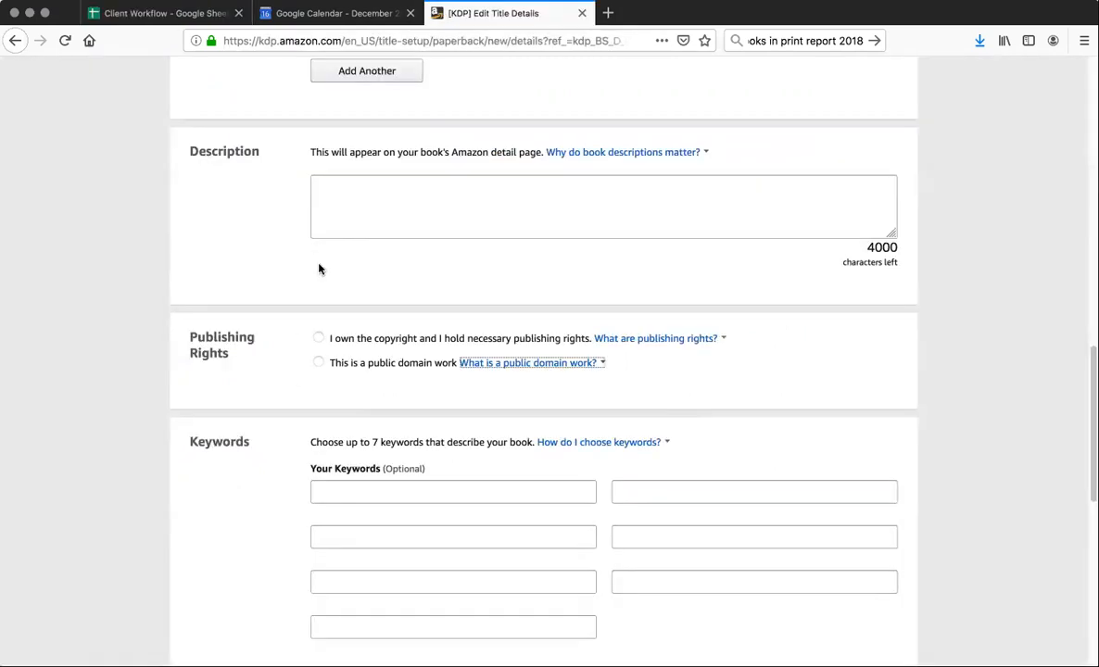
left_click(314, 185)
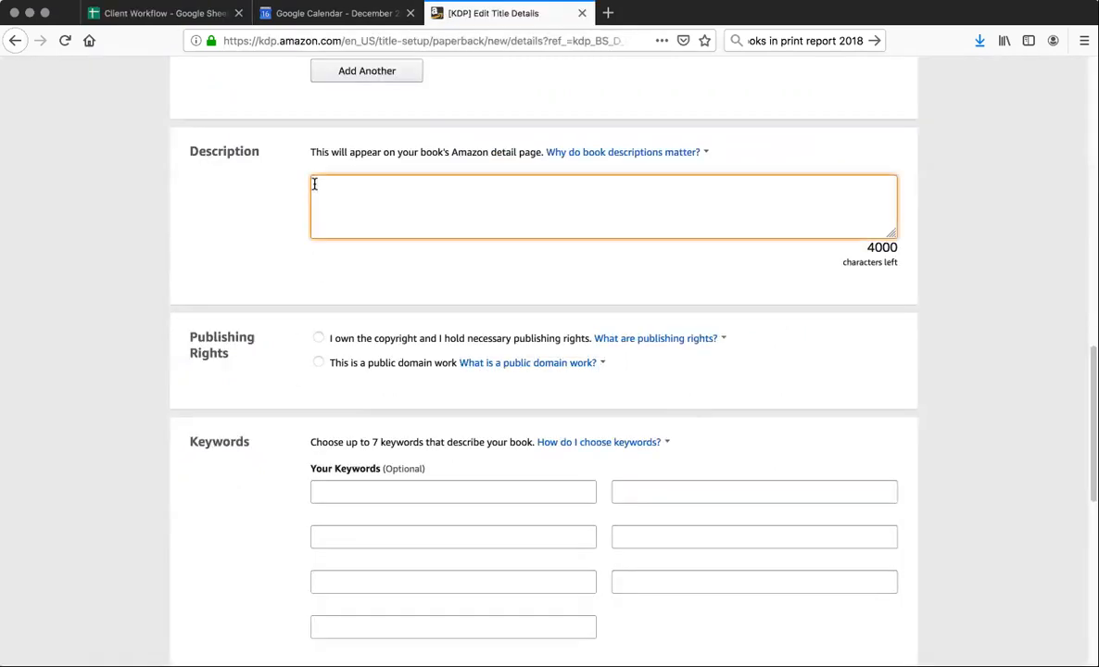
key("super+v")
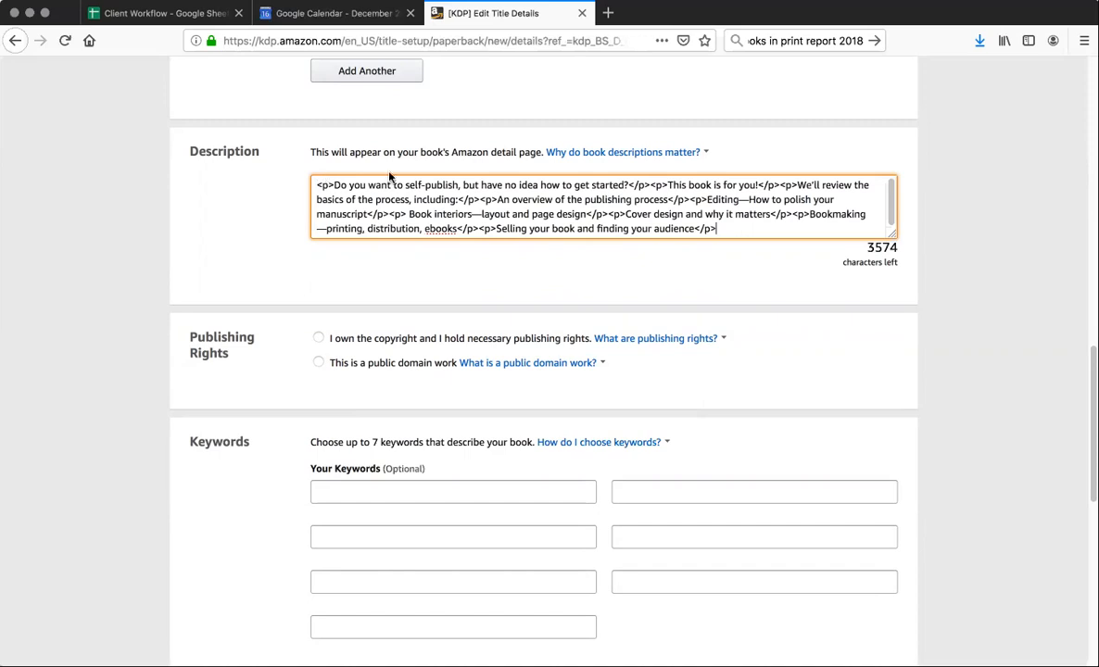
left_click_drag(628, 184, 668, 183)
left_click(721, 226)
Declare ownership of the copyright and necessary publishing rights, and view the guidance on choosing keywords
left_click(319, 339)
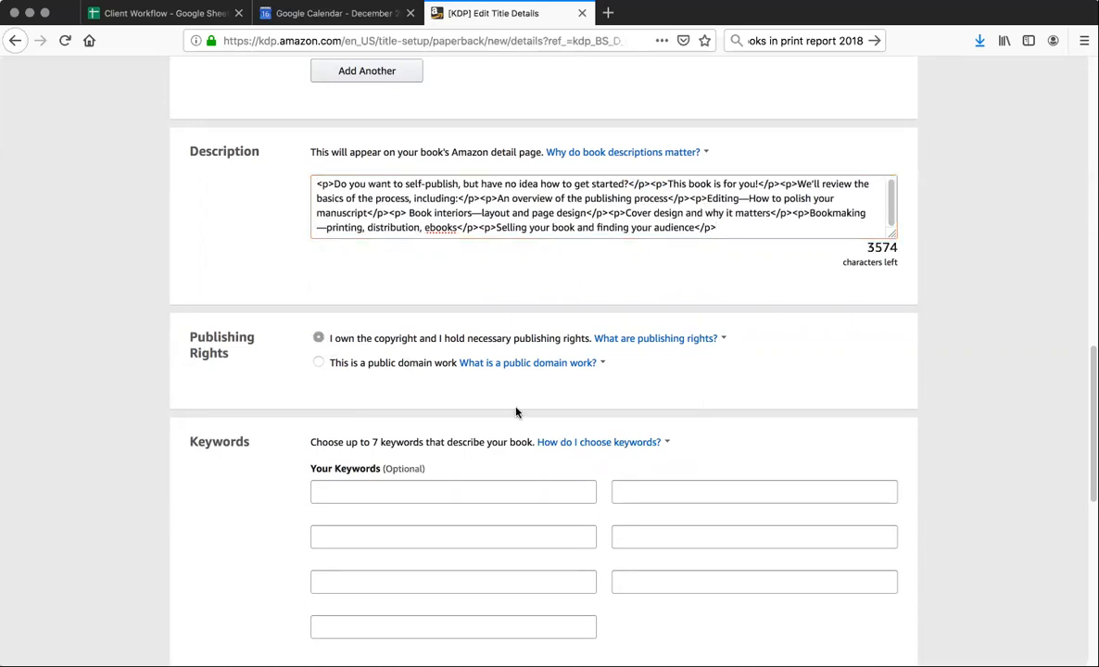
left_click(352, 496)
left_click(591, 445)
left_click(515, 391)
Copy the keyword list from cell B9 of the Client Workflow spreadsheet into the first keyword field of the paperback details
scroll(515, 392, "down", 5)
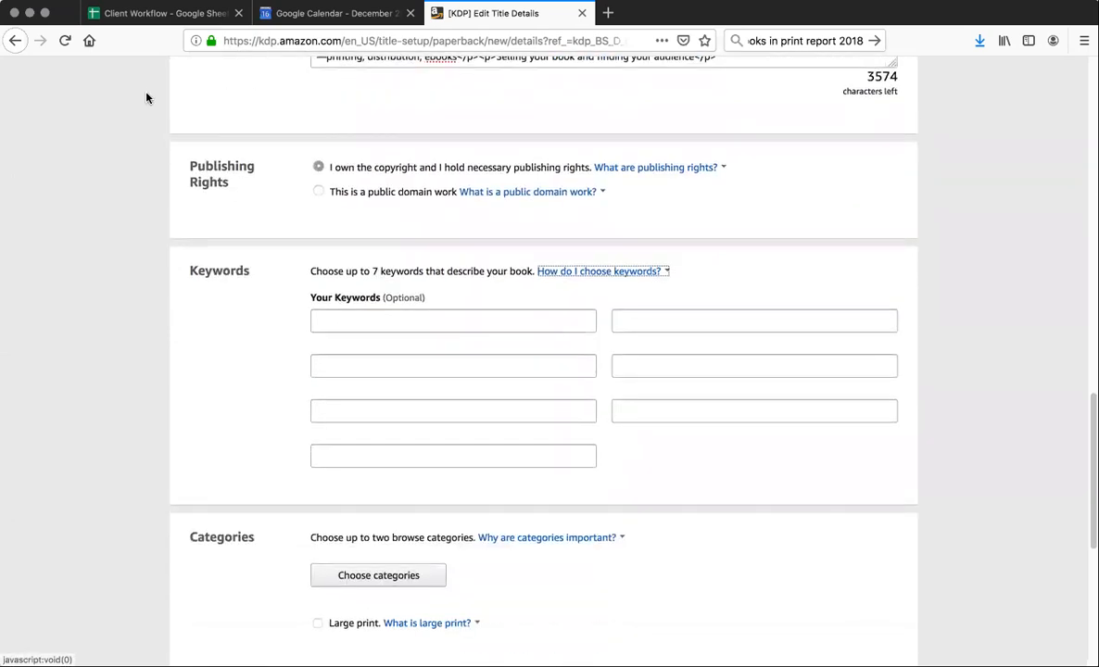
left_click(168, 14)
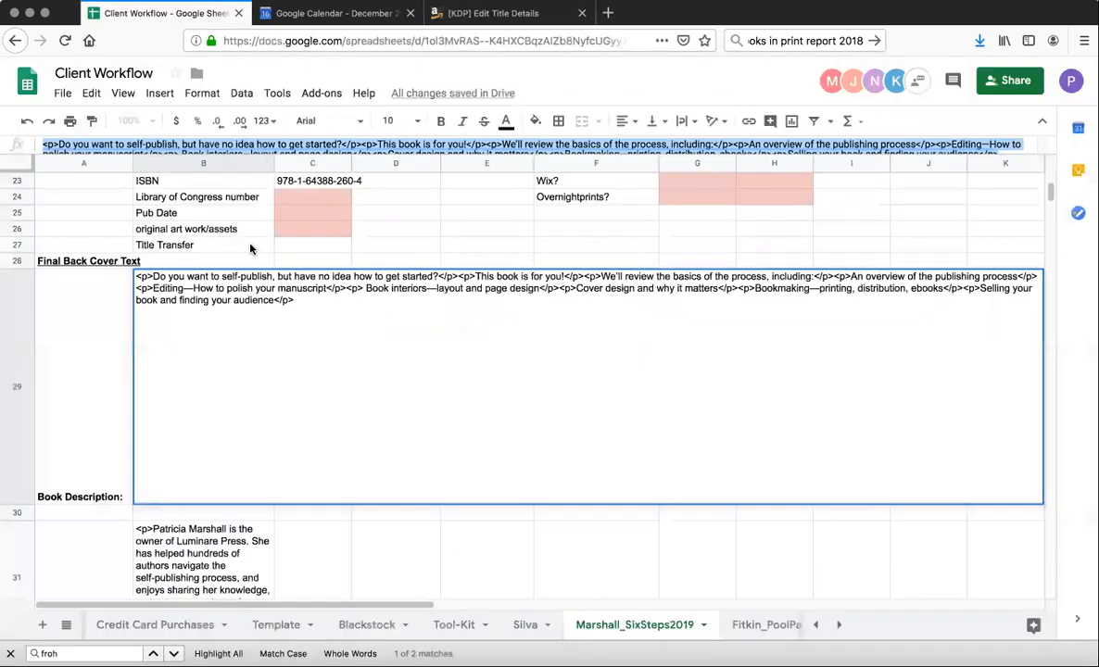
scroll(244, 250, "up", 5)
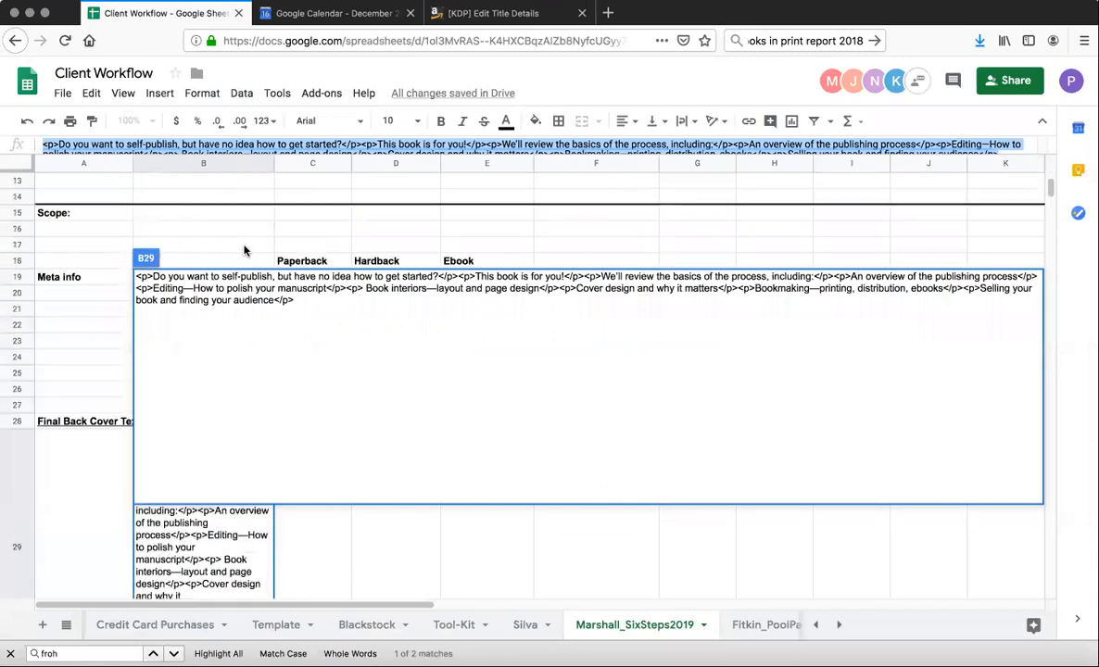
left_click(180, 228)
scroll(196, 296, "right", 2)
scroll(176, 295, "up", 5)
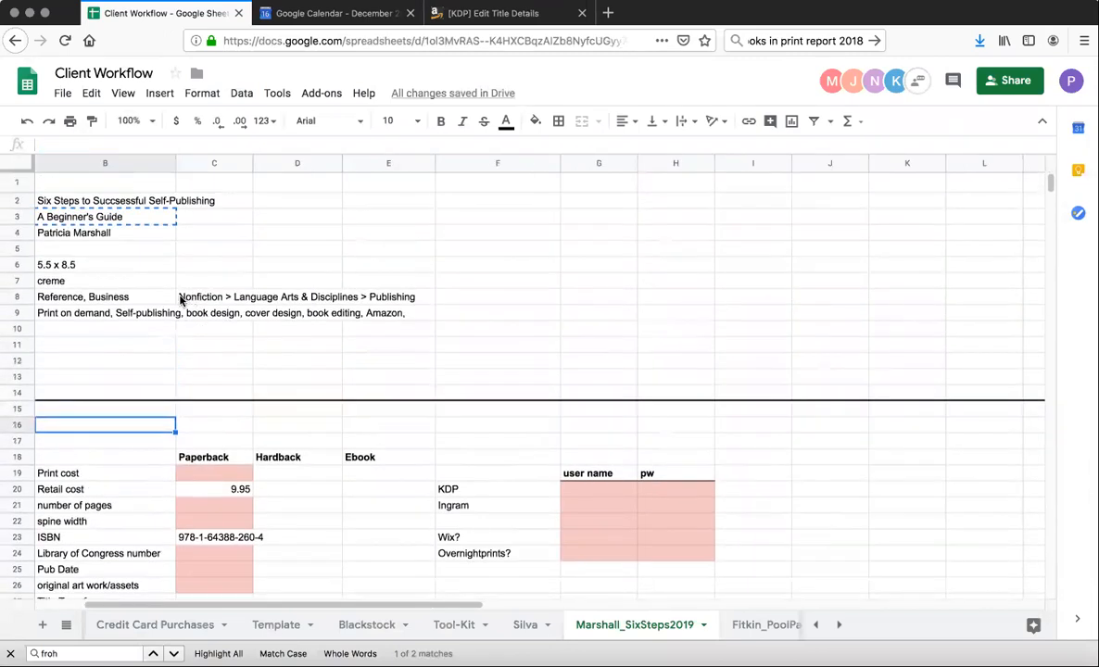
left_click(74, 313)
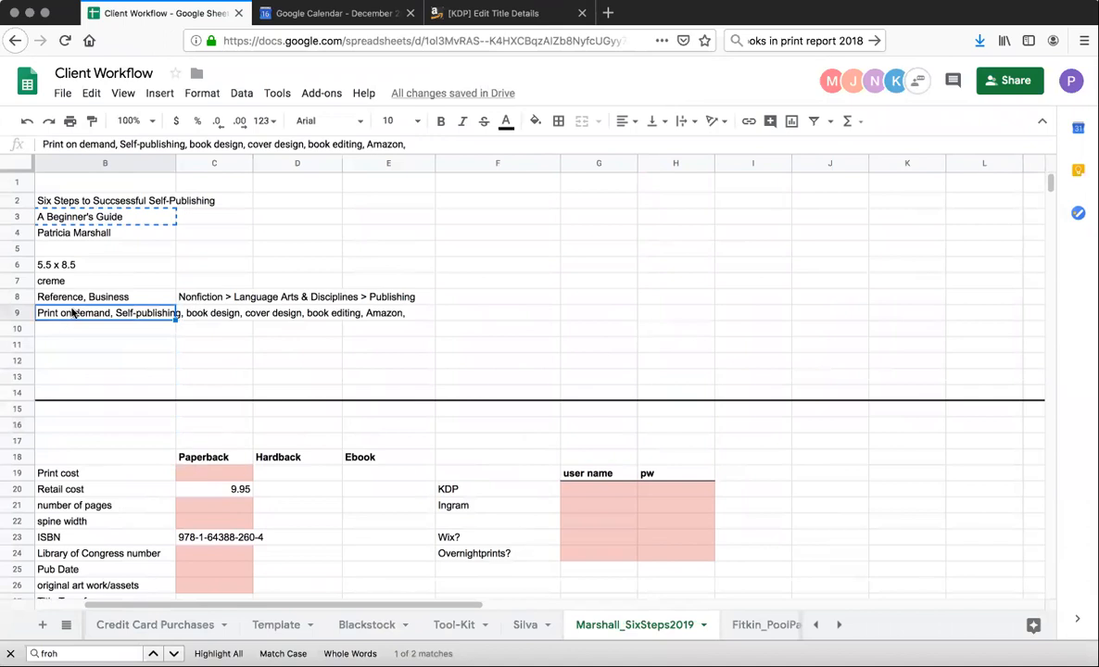
key("ctrl+c")
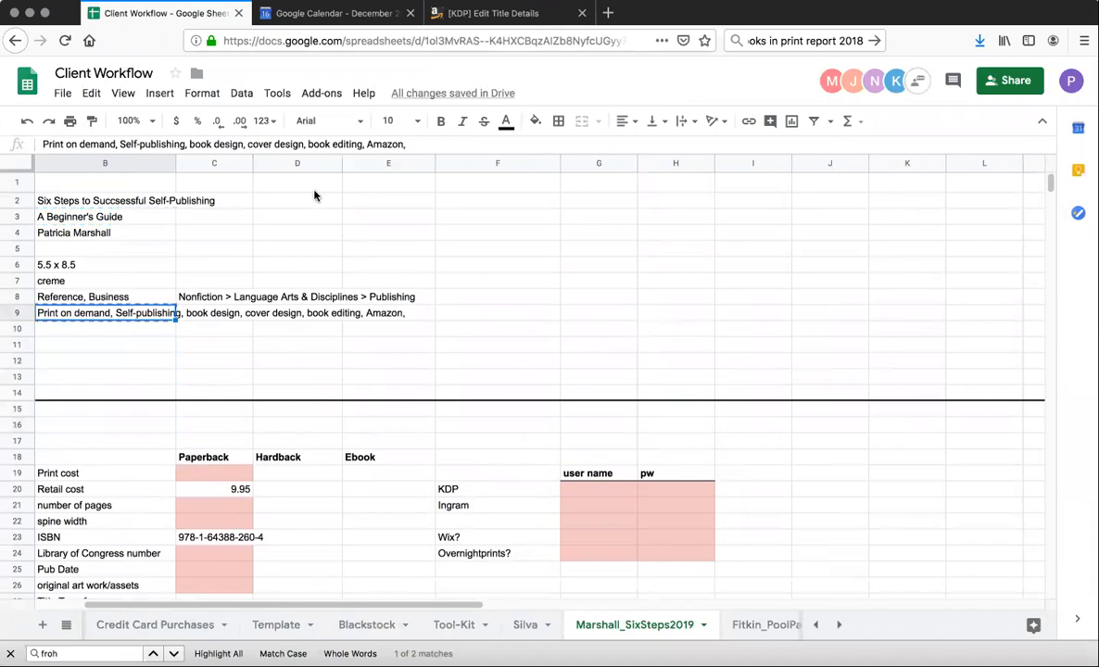
left_click(473, 13)
left_click(323, 316)
key("ctrl+v")
Move "Self-publishing" out of the pasted keyword list into the second keyword field
left_click_drag(396, 321, 462, 317)
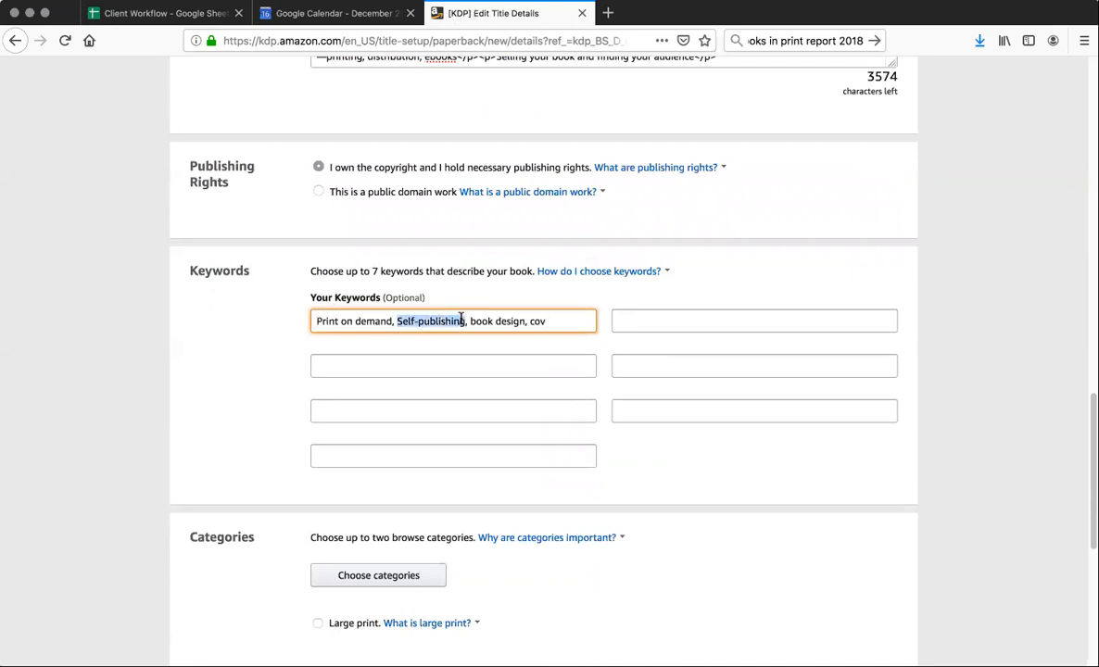
key("ctrl+x")
left_click(611, 321)
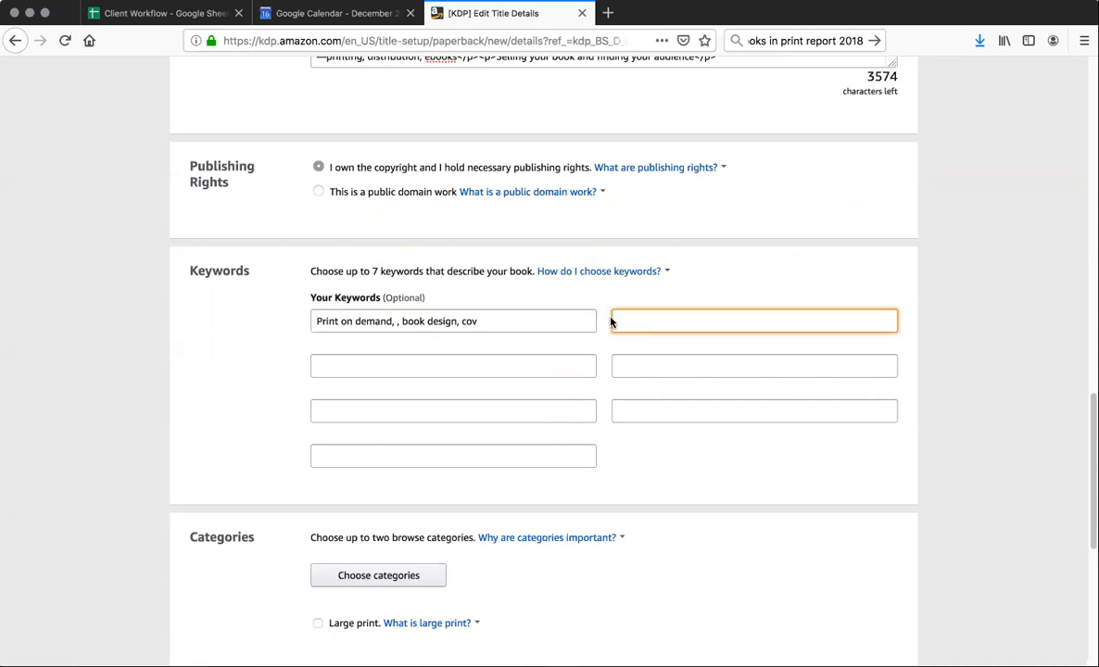
key("ctrl+v")
Put "book design" in the third keyword field and trim the first field to only "Print on demand"
left_click_drag(402, 321, 455, 317)
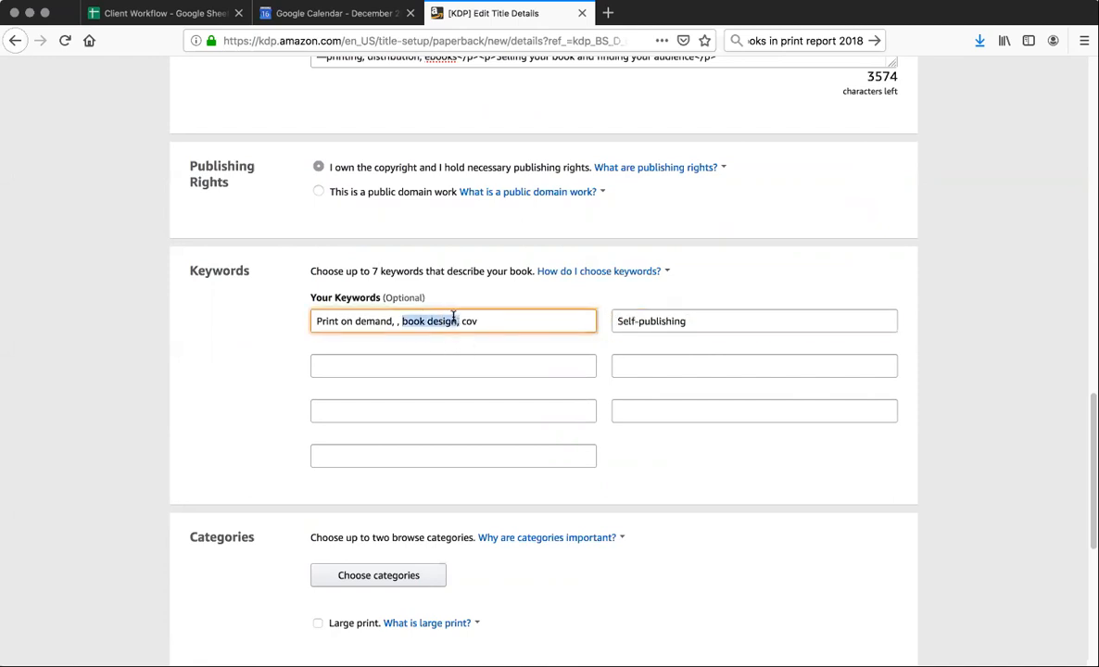
left_click(317, 368)
key("ctrl+v")
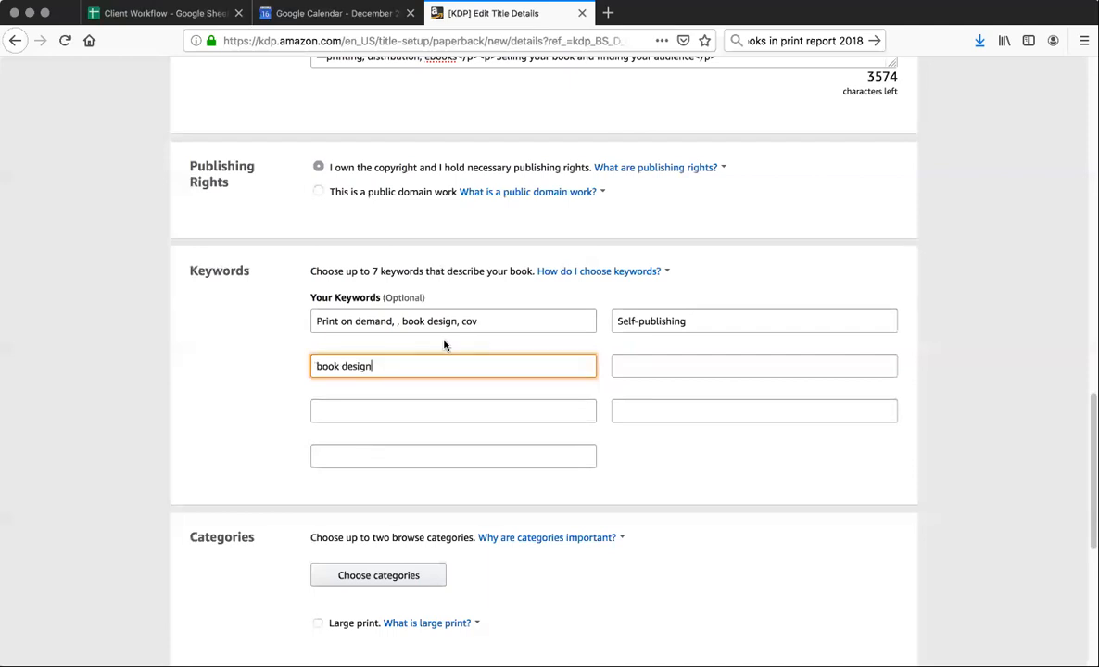
left_click_drag(402, 321, 456, 320)
key("BackSpace")
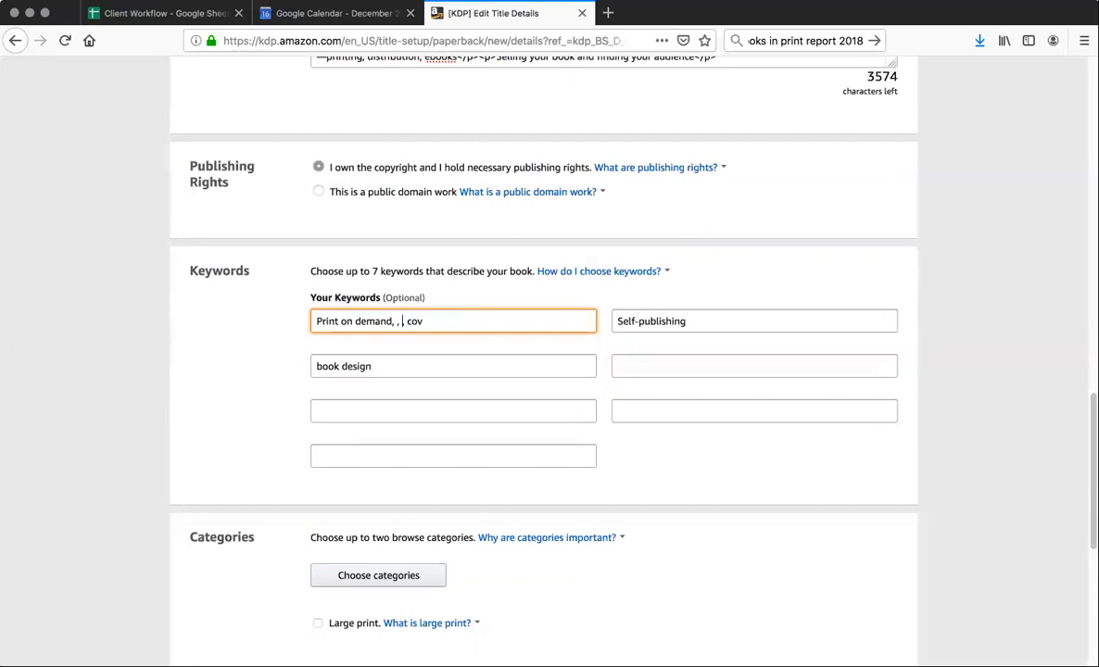
key("BackSpace")
key("BackSpace")
Add "cover design" and "book editing" as keywords in separate fields, checking the spreadsheet's keyword list
left_click(599, 270)
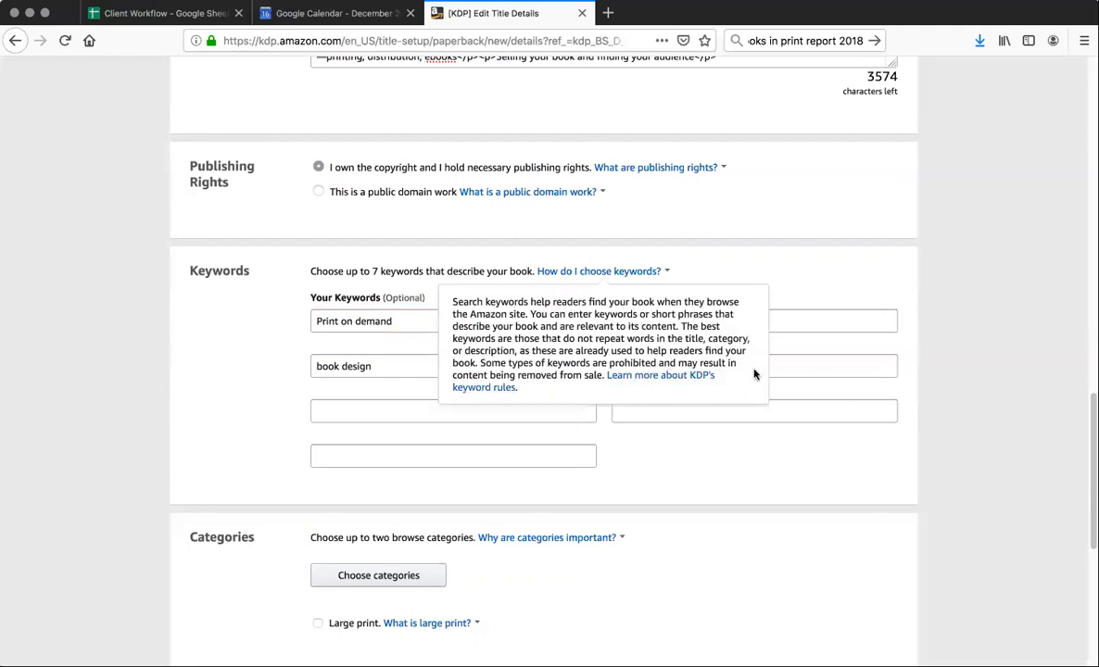
left_click(335, 410)
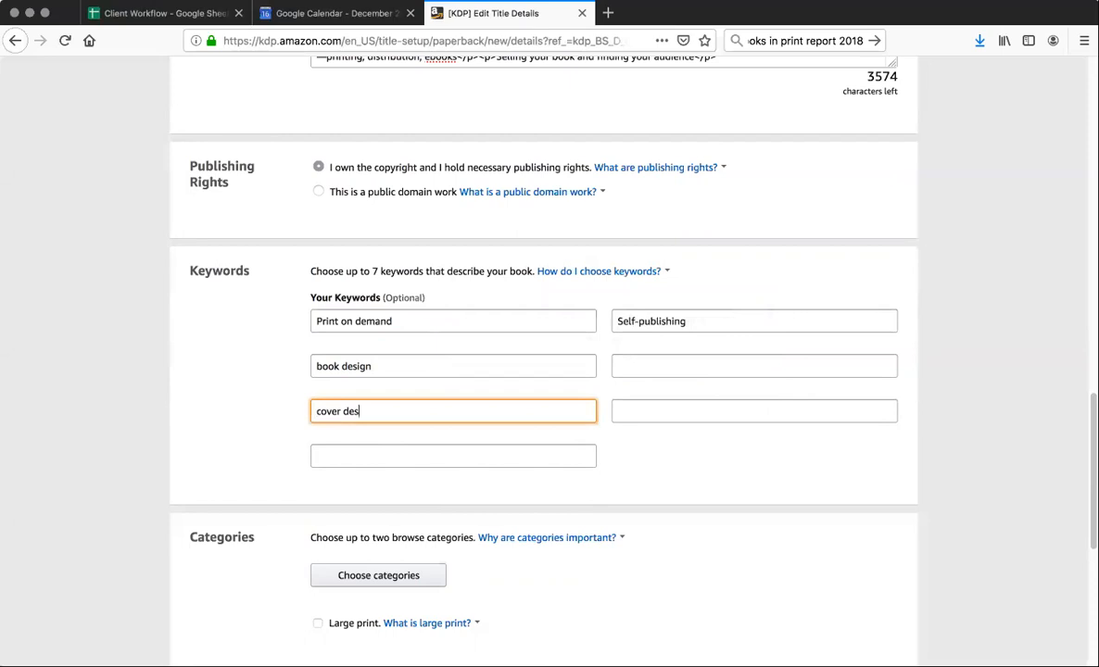
type("cover design")
left_click(616, 364)
left_click(167, 13)
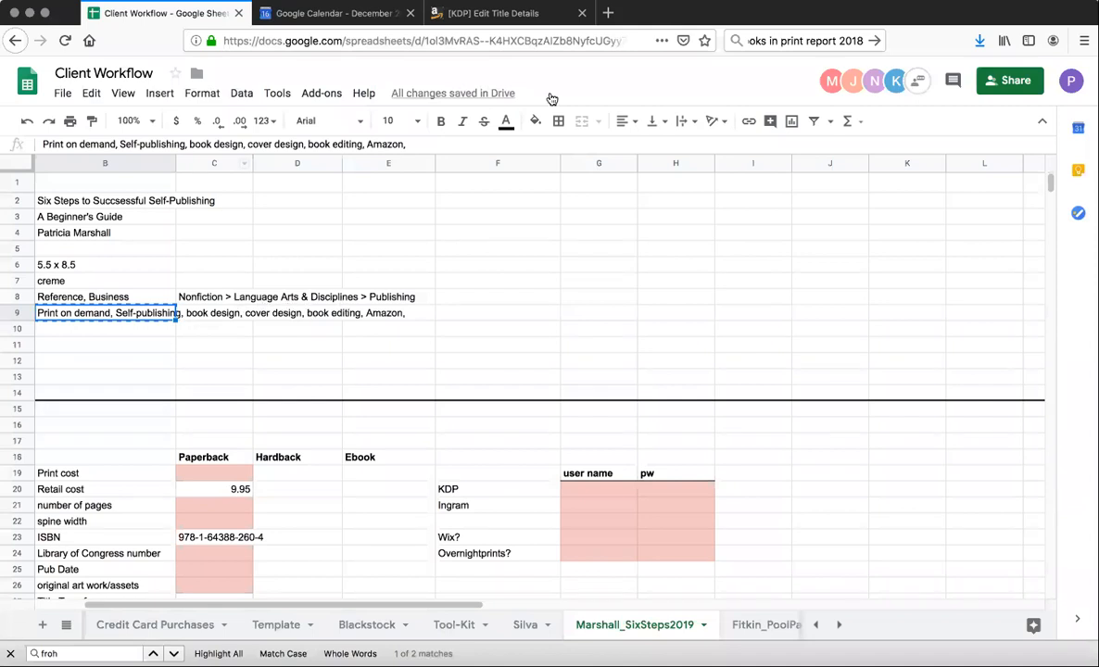
left_click(508, 13)
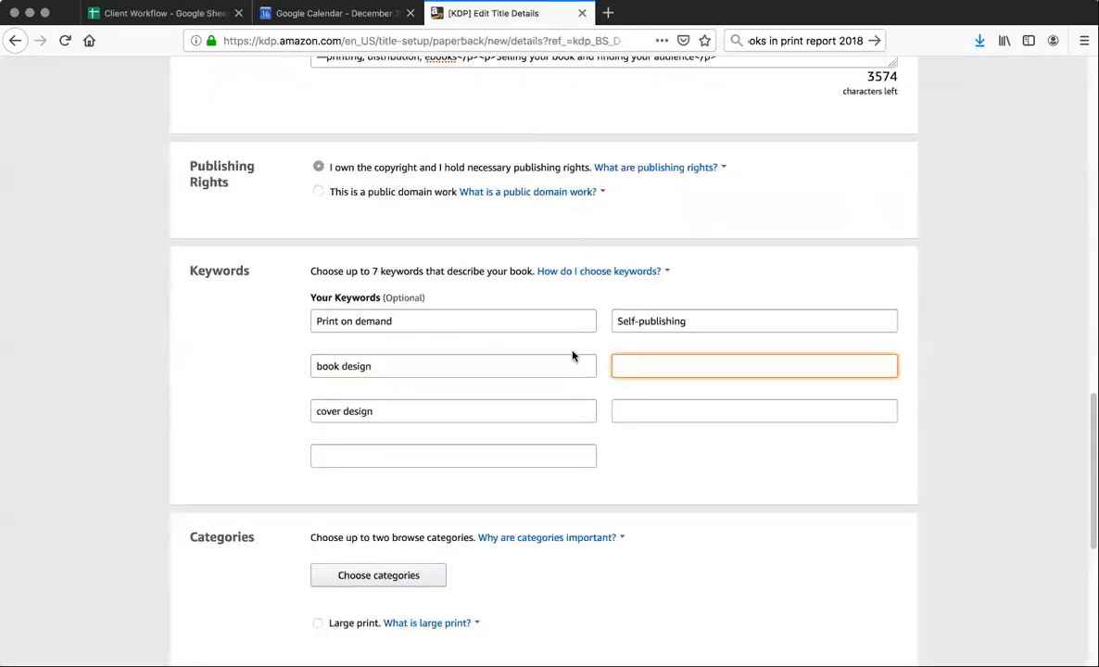
type("book editing")
Fill the two remaining keyword fields with "Amazon" and "publishing"
left_click(633, 415)
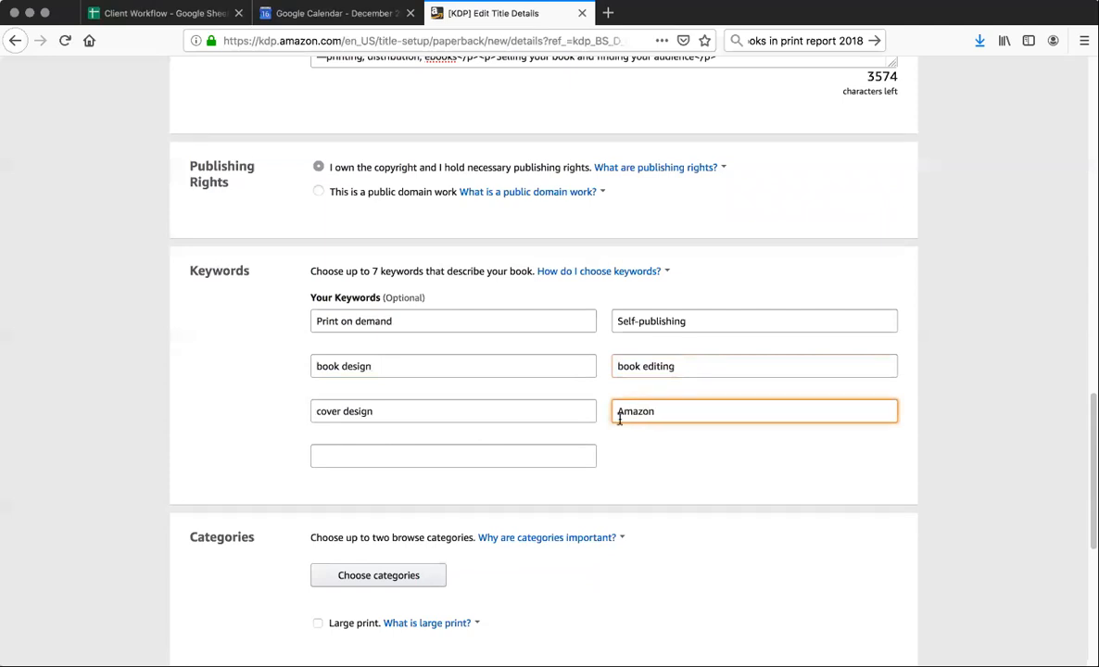
left_click(342, 454)
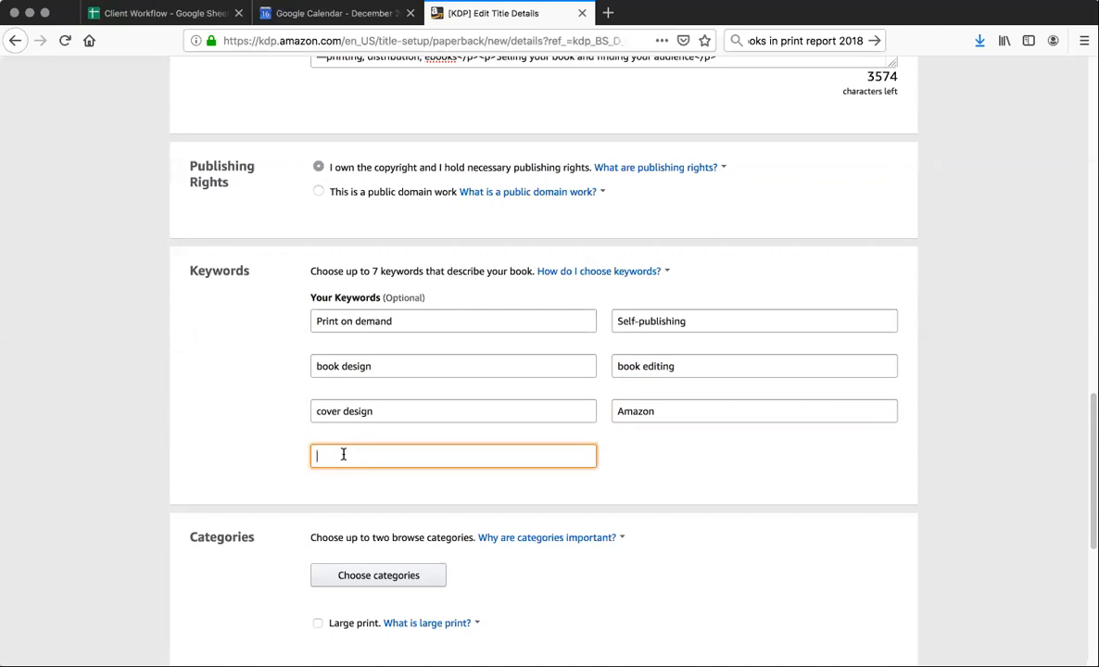
type("publishing")
left_click(432, 488)
Assign the browse category Nonfiction > Language Arts & Disciplines > Publishing, as noted in the Client Workflow spreadsheet, and save it
scroll(431, 488, "down", 5)
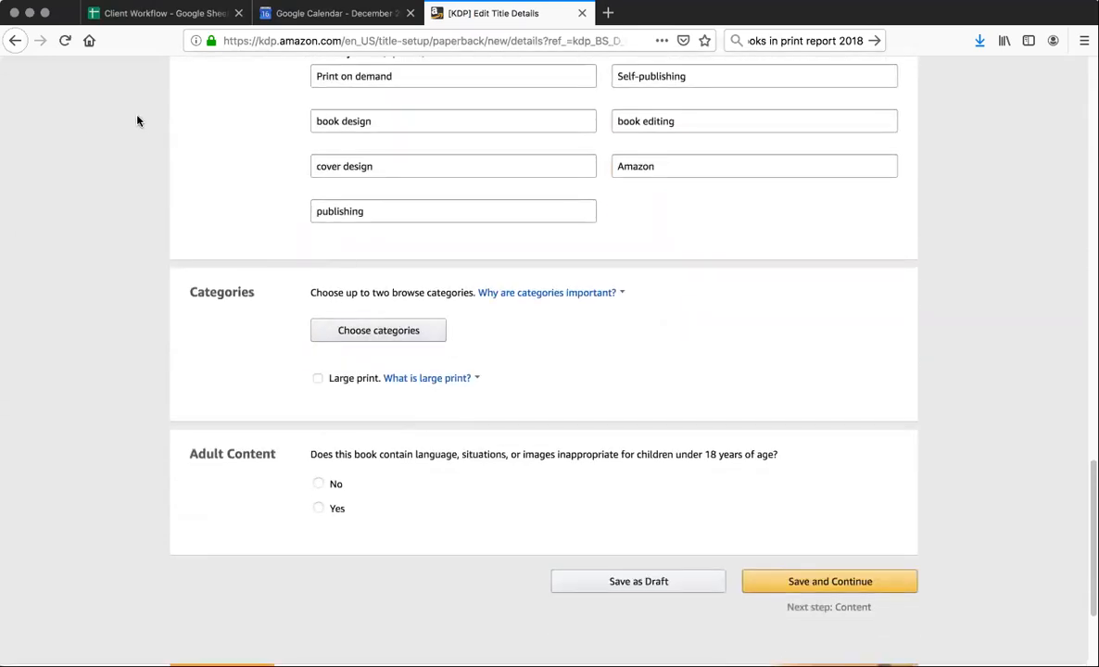
left_click(361, 330)
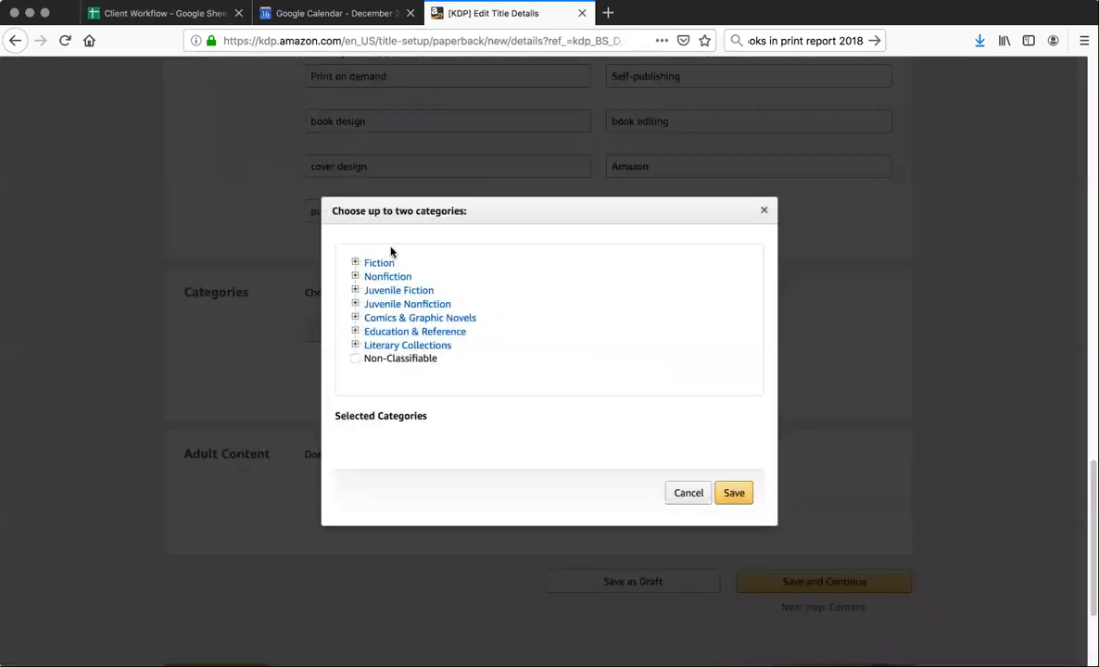
left_click(161, 13)
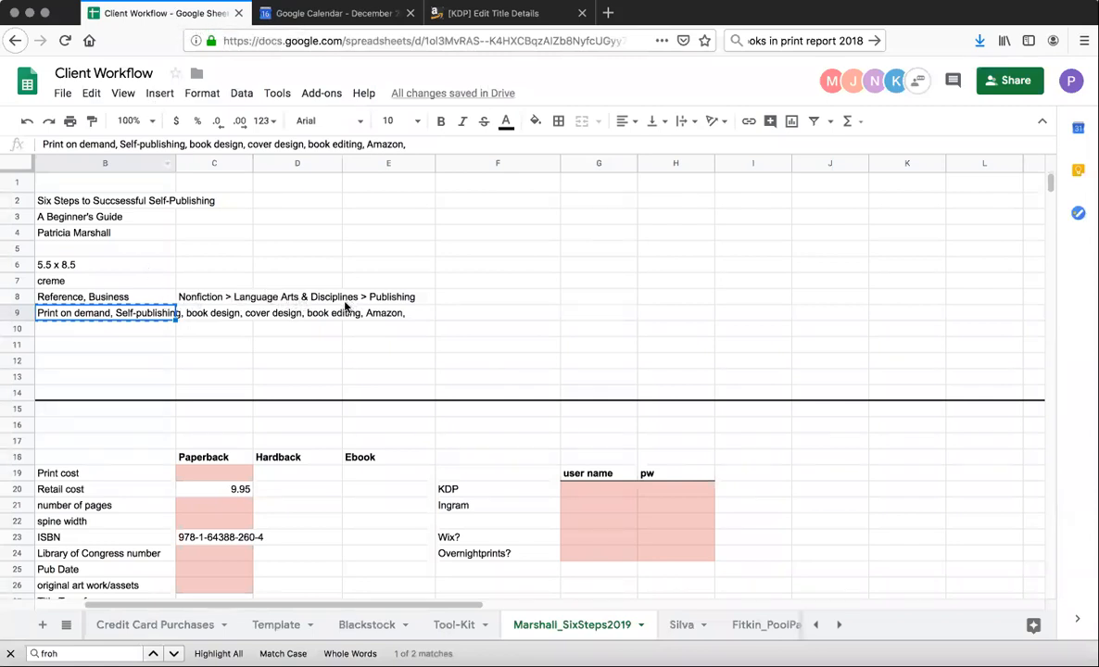
left_click(466, 9)
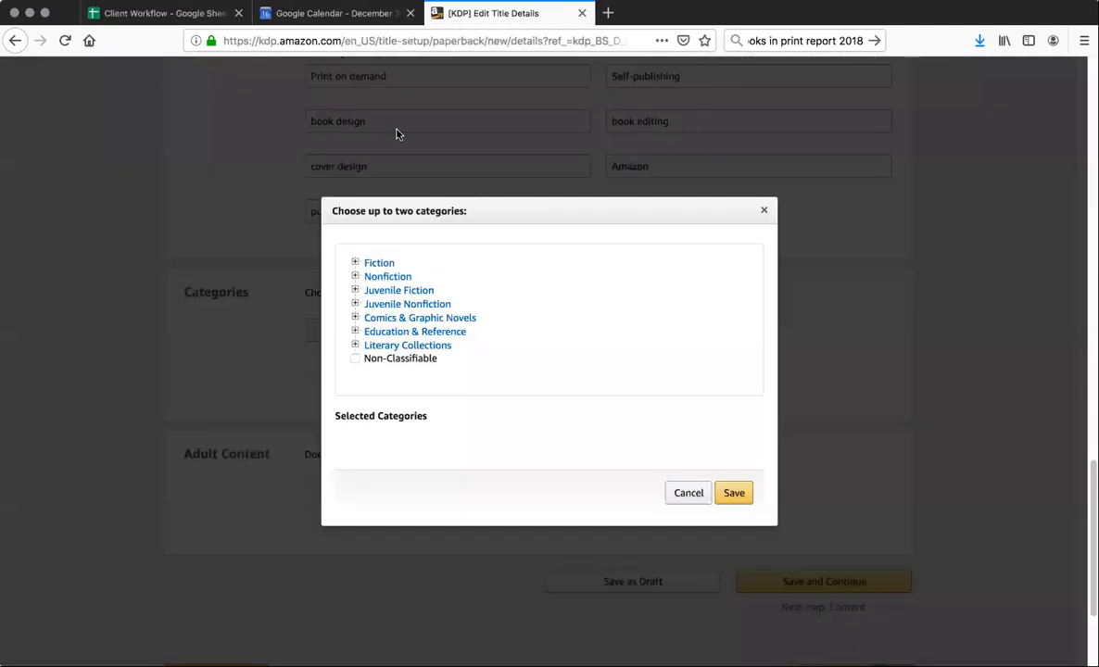
left_click(364, 280)
scroll(433, 342, "down", 6)
scroll(430, 343, "down", 2)
left_click(424, 309)
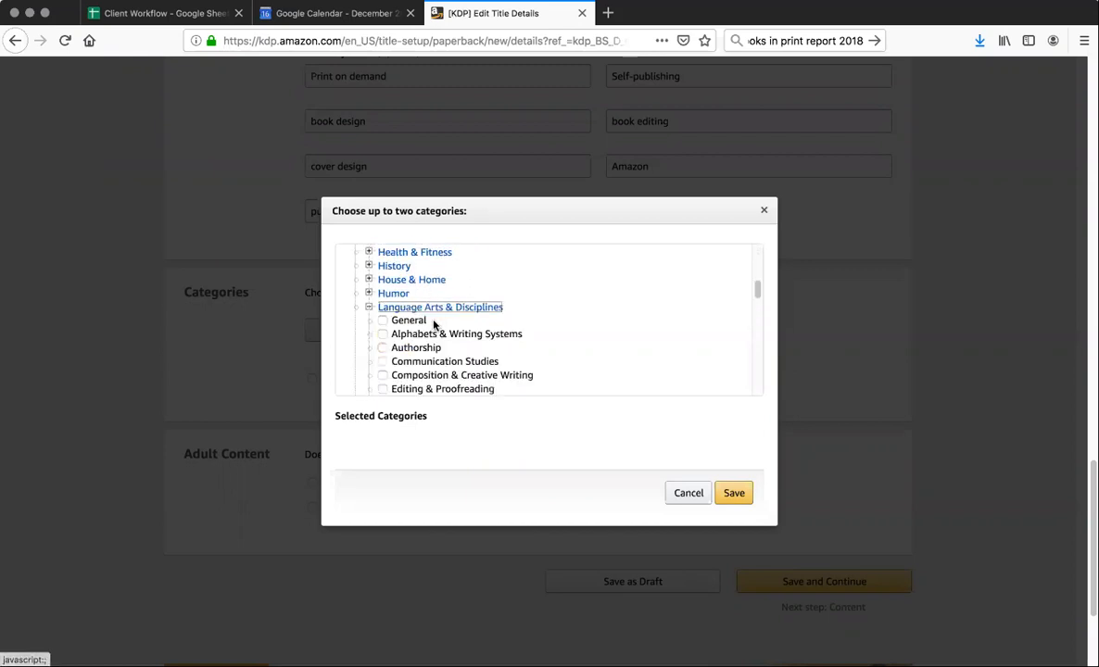
scroll(445, 329, "down", 5)
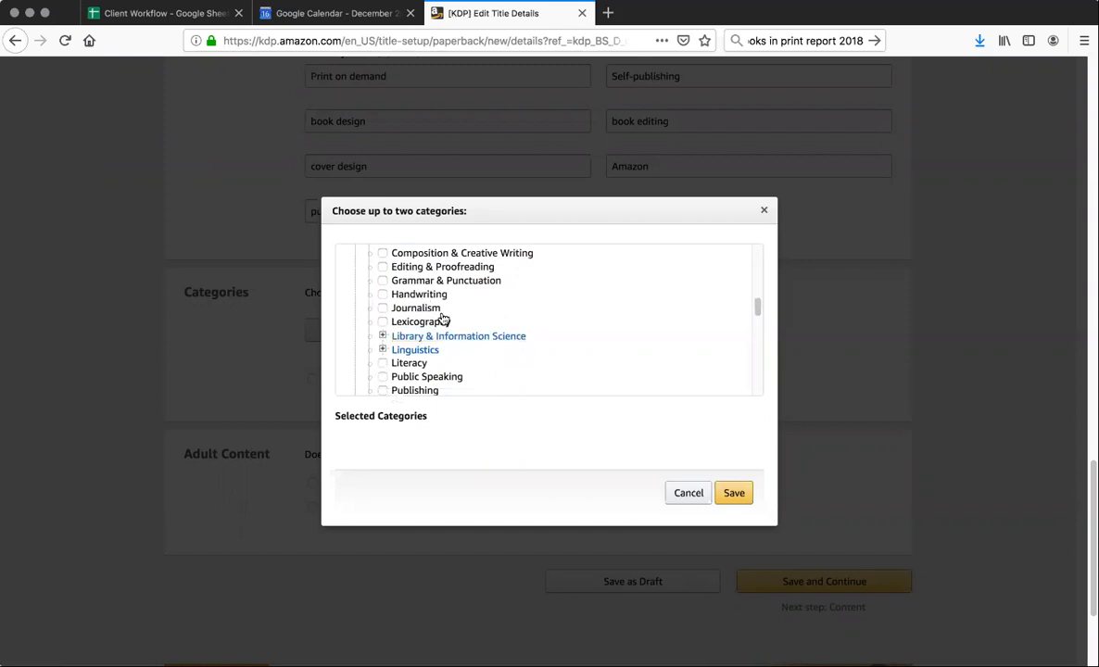
scroll(436, 352, "down", 1)
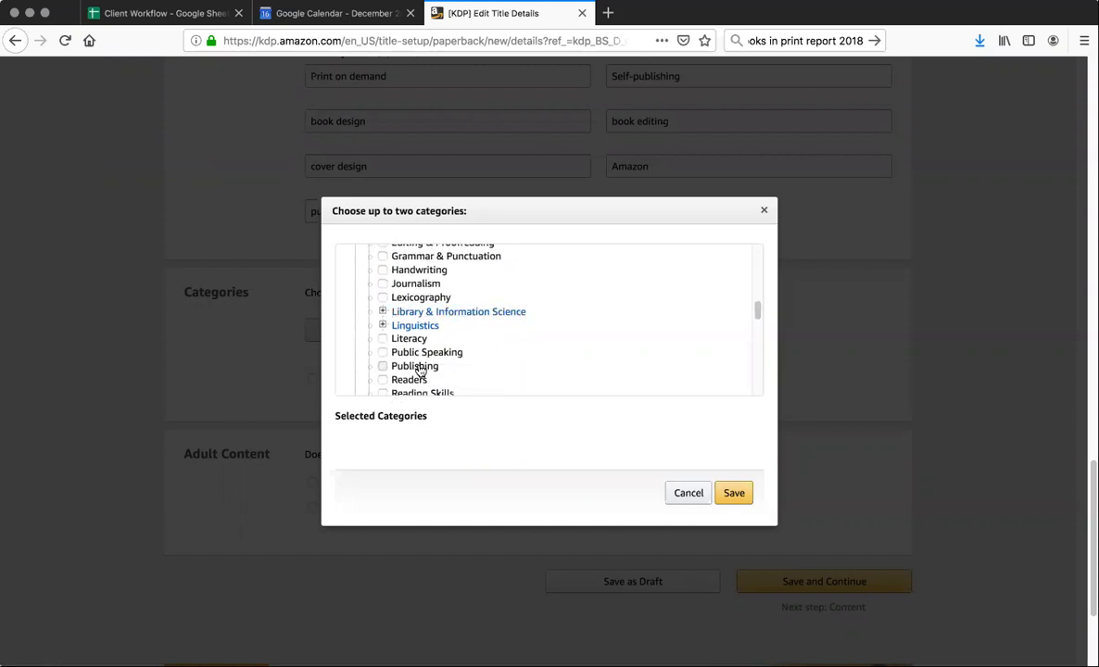
left_click(428, 369)
left_click(733, 507)
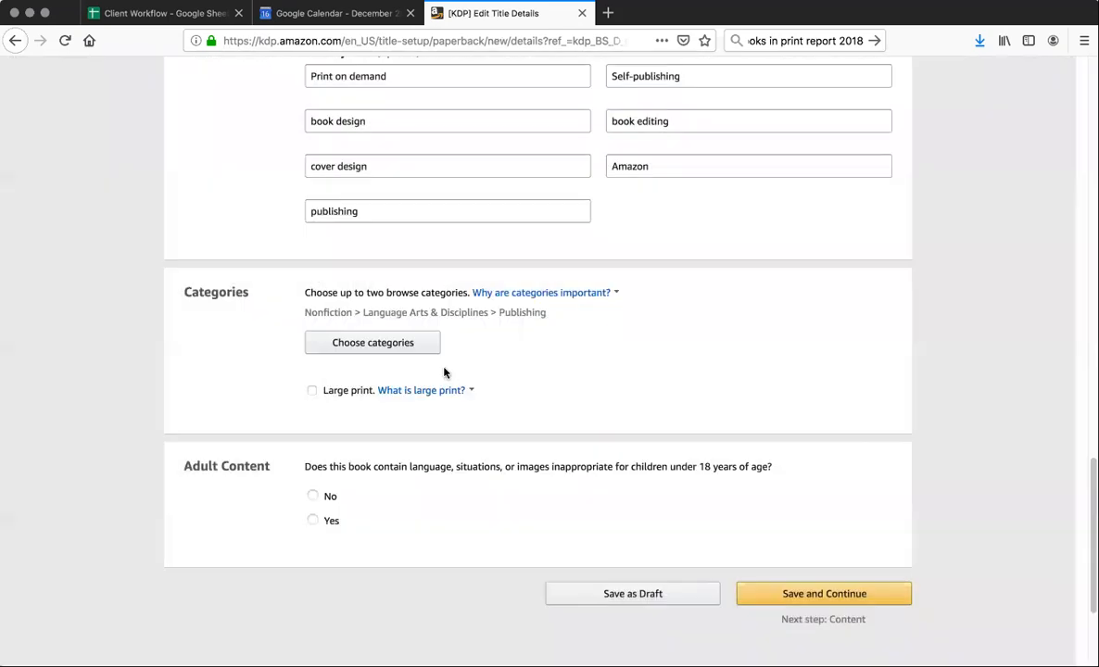
Add Nonfiction > Language Arts & Disciplines > Editing & Proofreading as the second browse category and save the selection
left_click(407, 343)
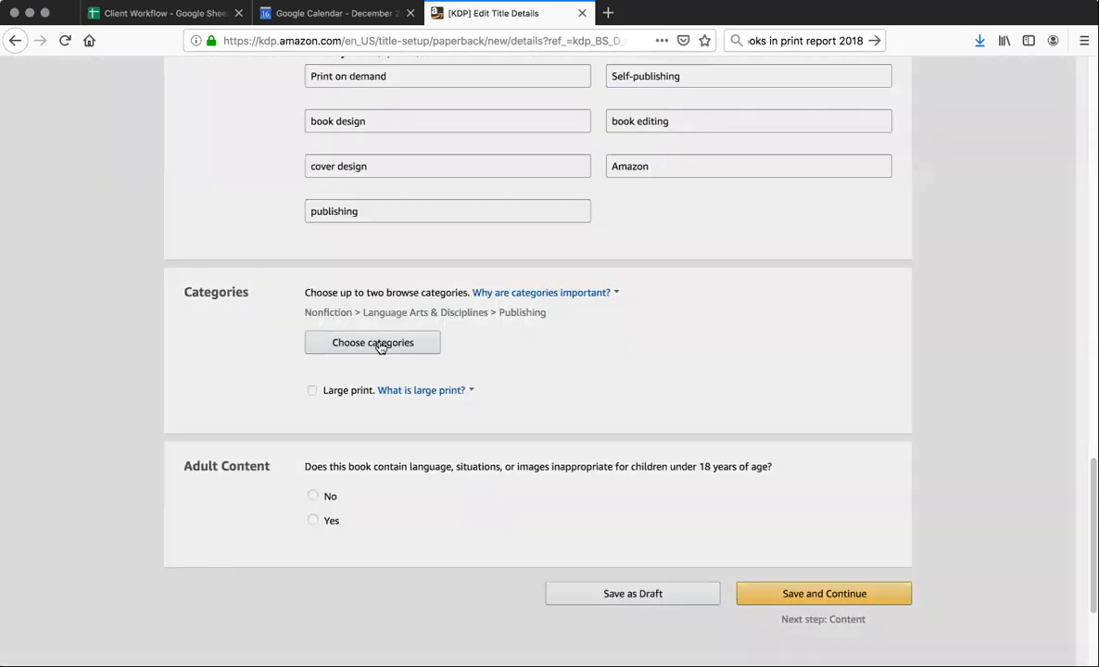
scroll(399, 312, "up", 3)
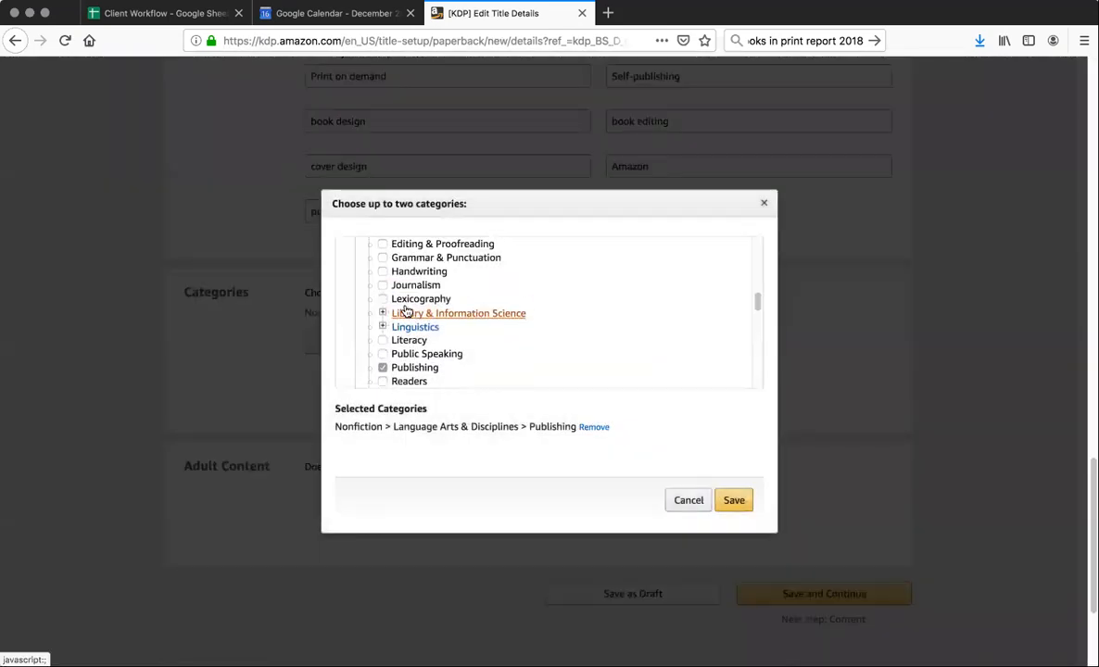
scroll(404, 311, "up", 5)
scroll(404, 311, "down", 6)
scroll(403, 312, "down", 4)
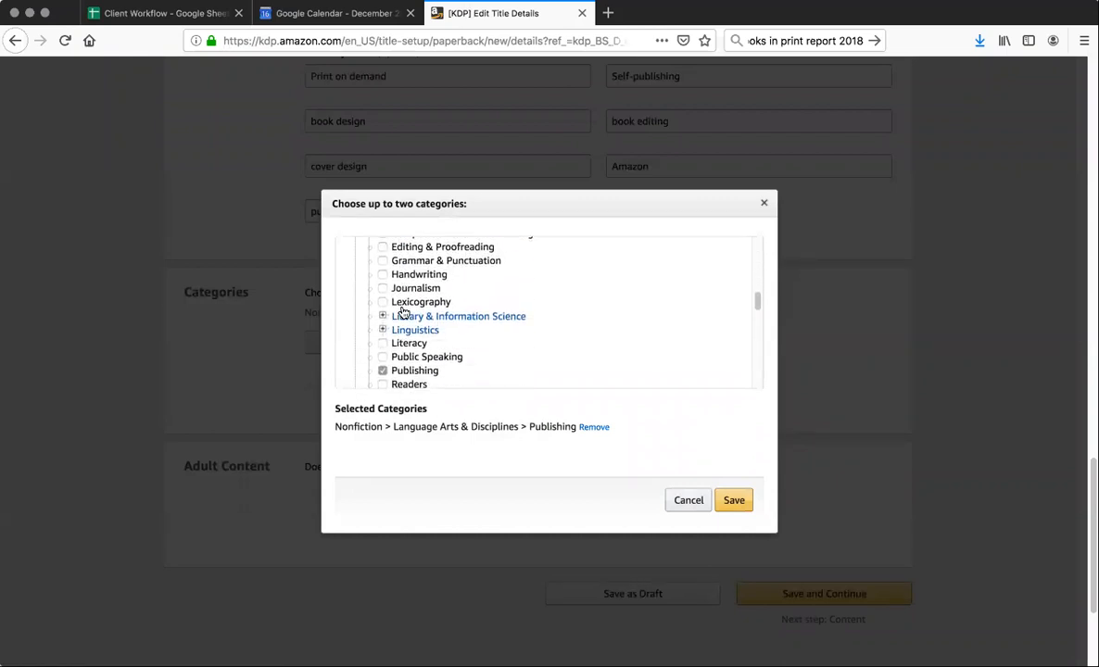
scroll(404, 312, "up", 4)
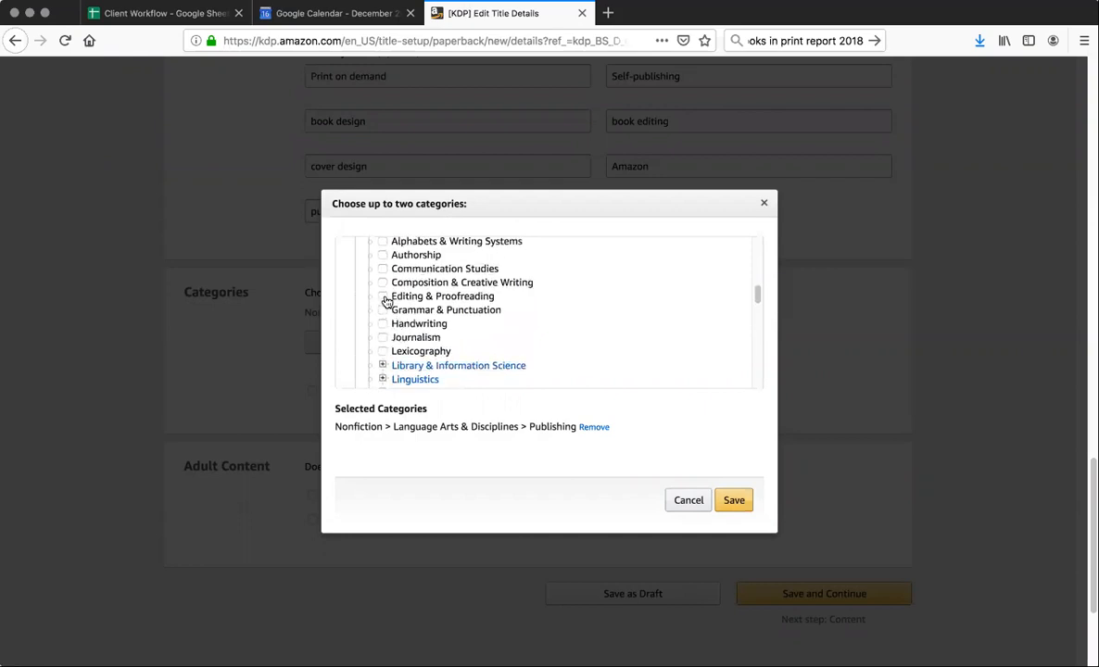
left_click(383, 296)
left_click(732, 500)
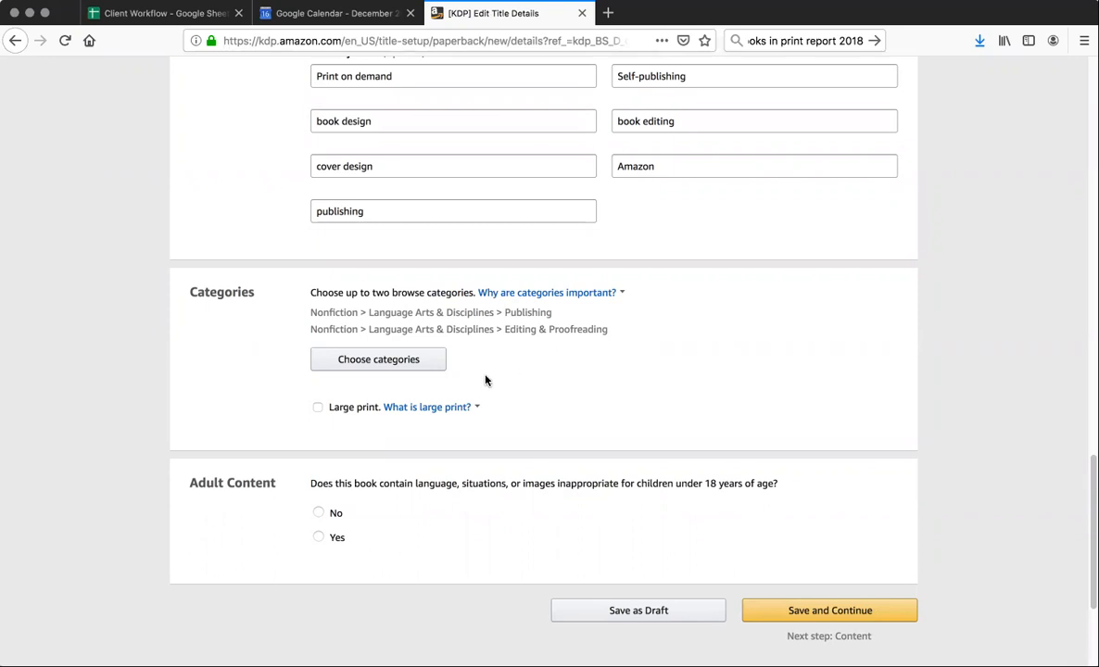
View the explanation of what large print is in the Categories section
scroll(488, 380, "down", 2)
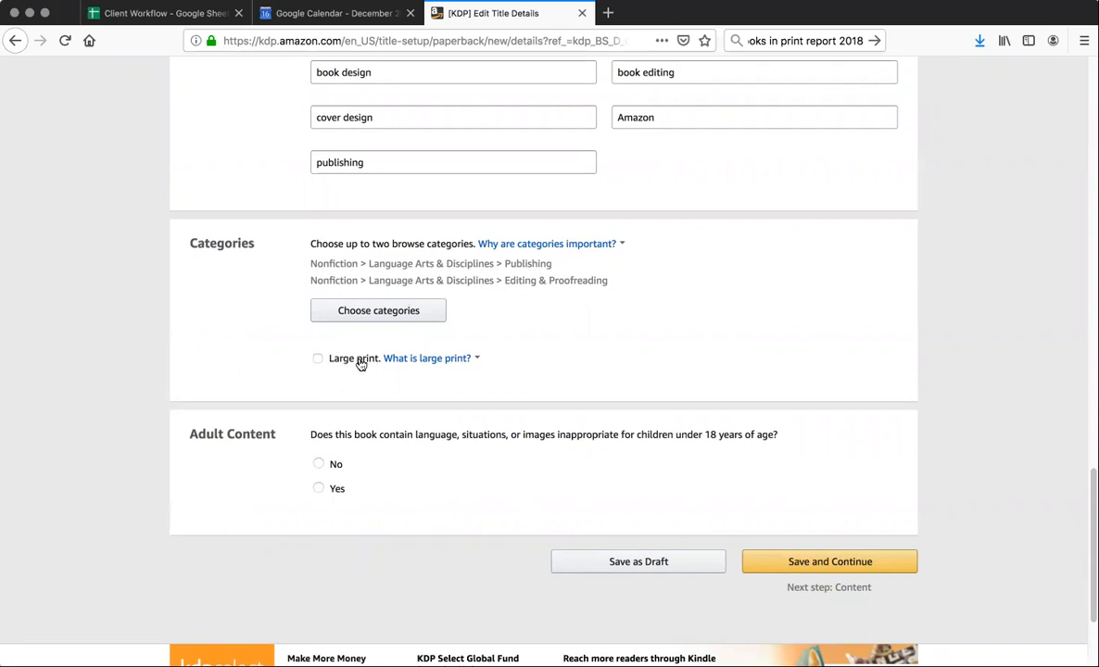
left_click(399, 359)
left_click(302, 520)
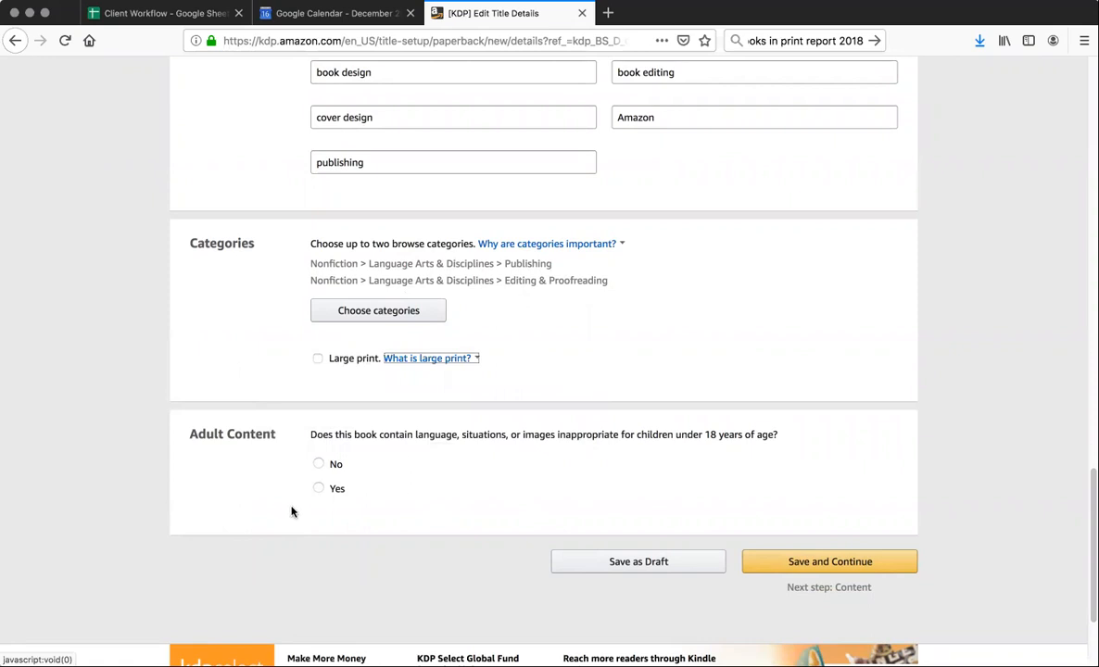
Answer No to the adult content question, and save the details to continue to the Paperback Content page
left_click(319, 463)
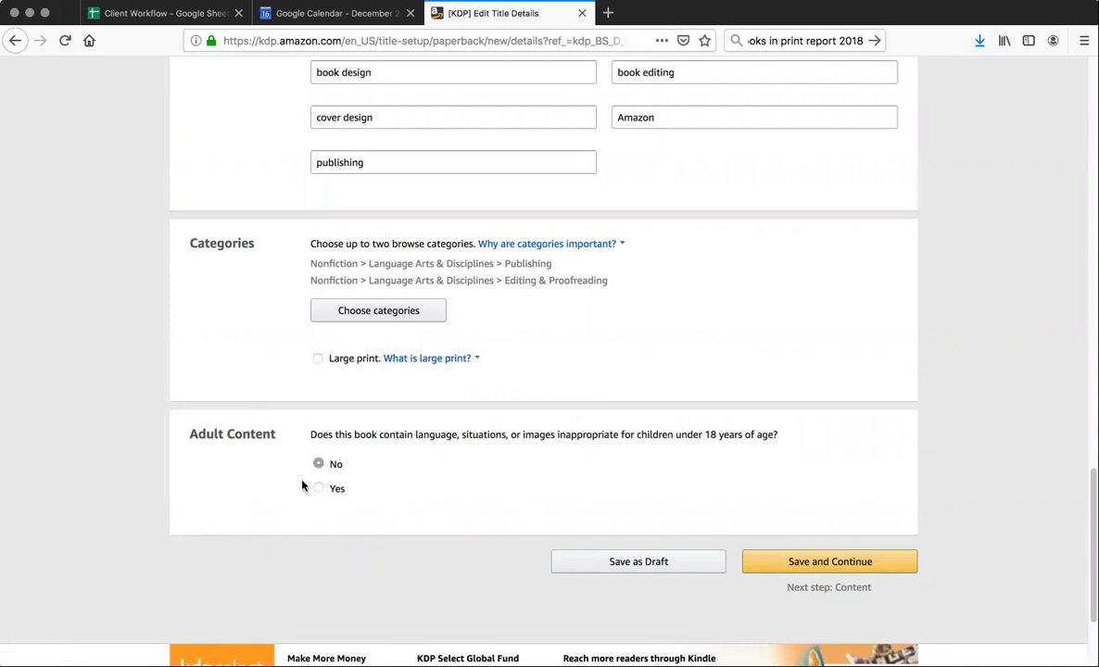
left_click(817, 562)
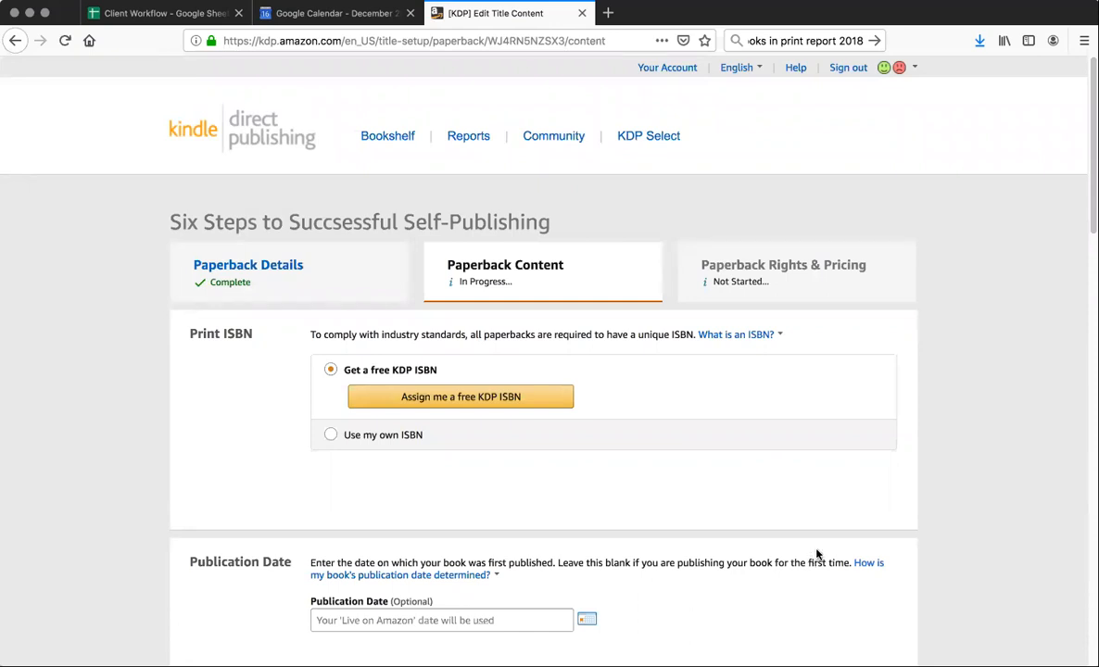
scroll(816, 554, "down", 4)
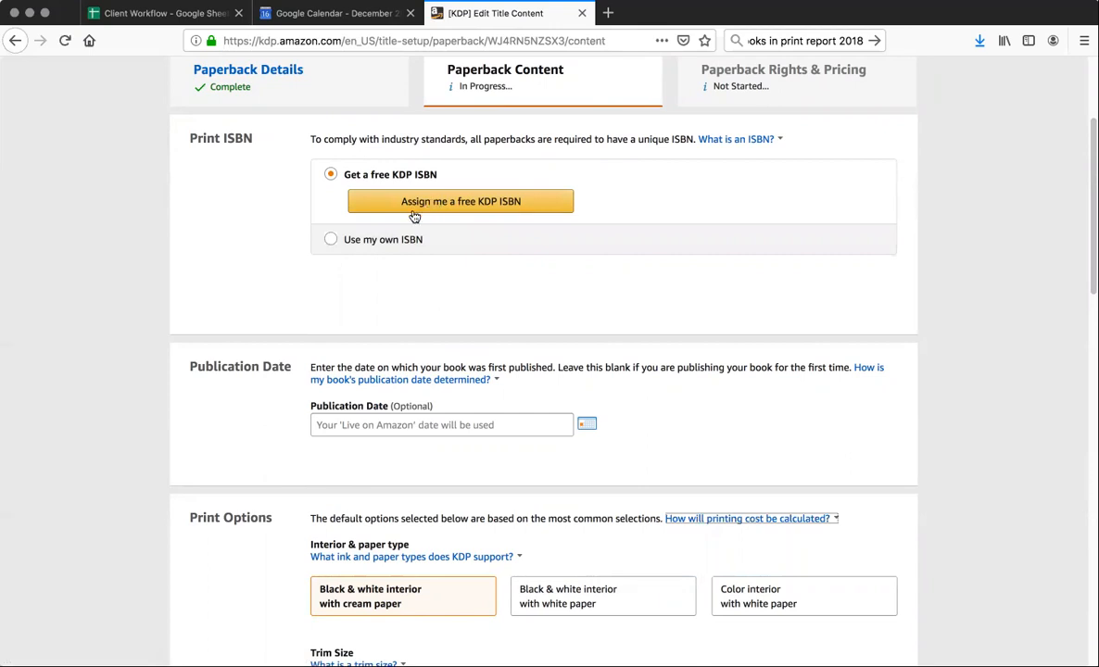
left_click(331, 240)
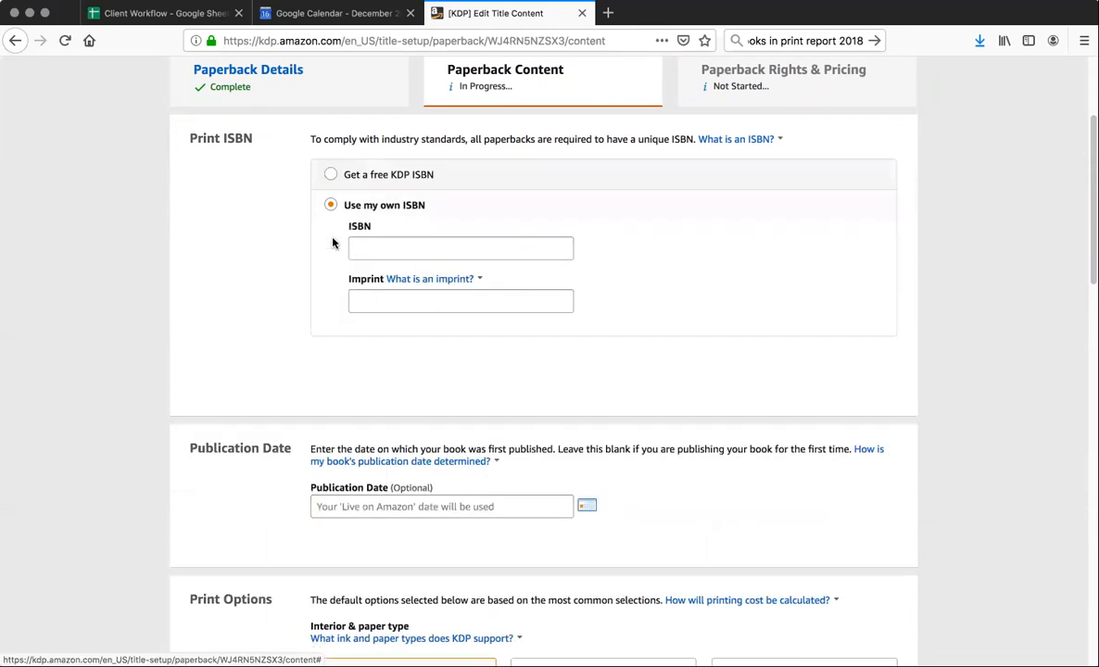
left_click(361, 250)
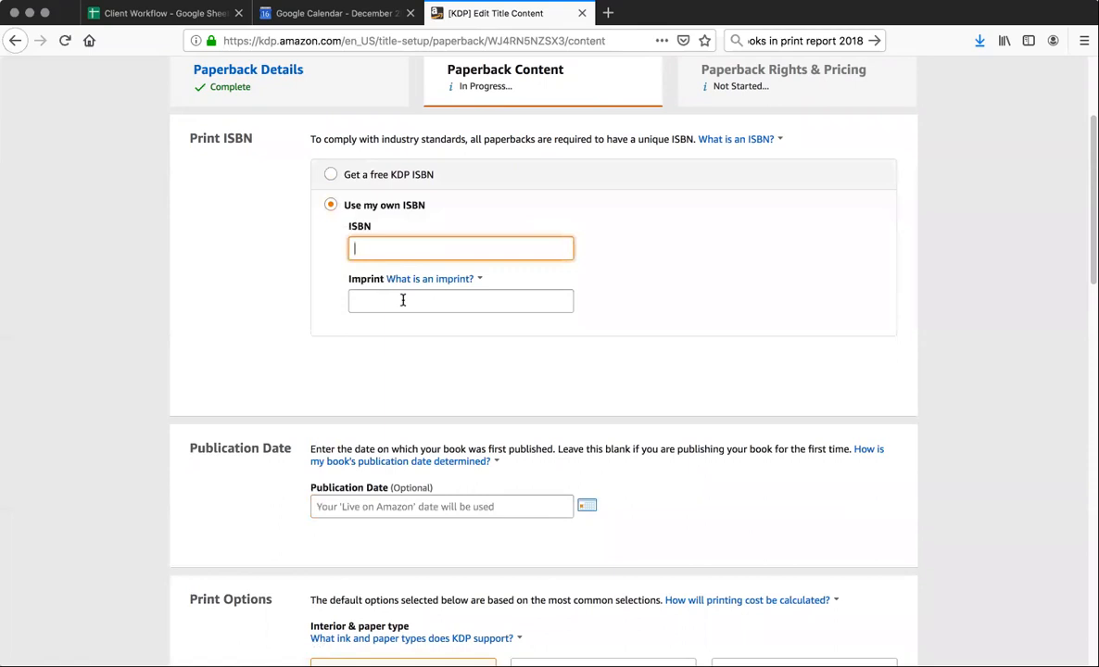
left_click(154, 13)
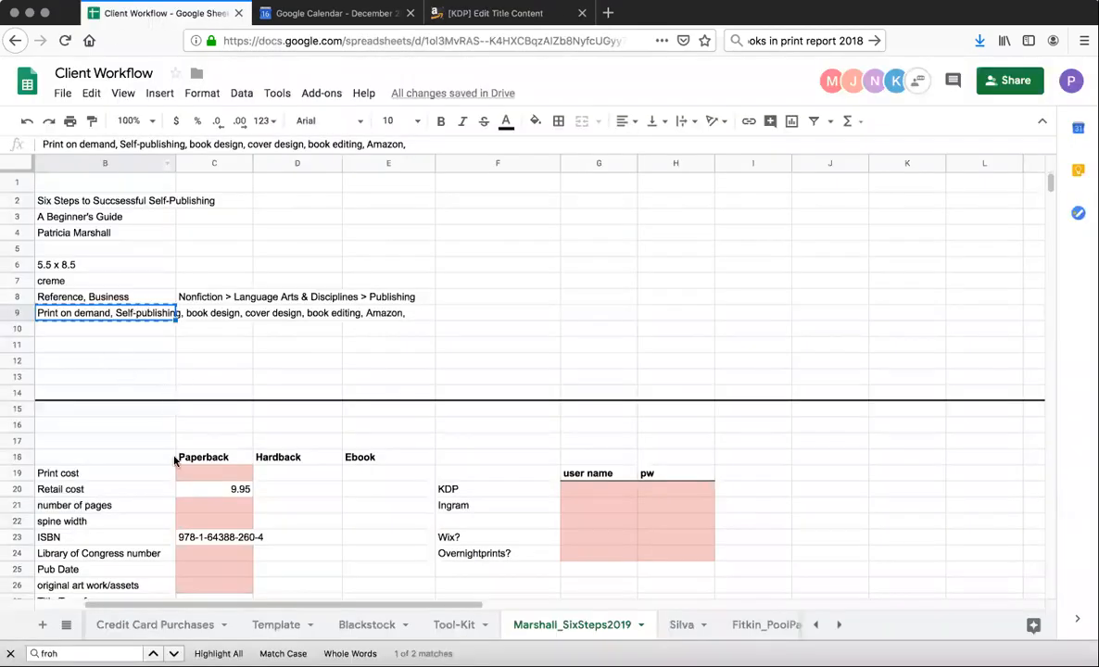
left_click(190, 541)
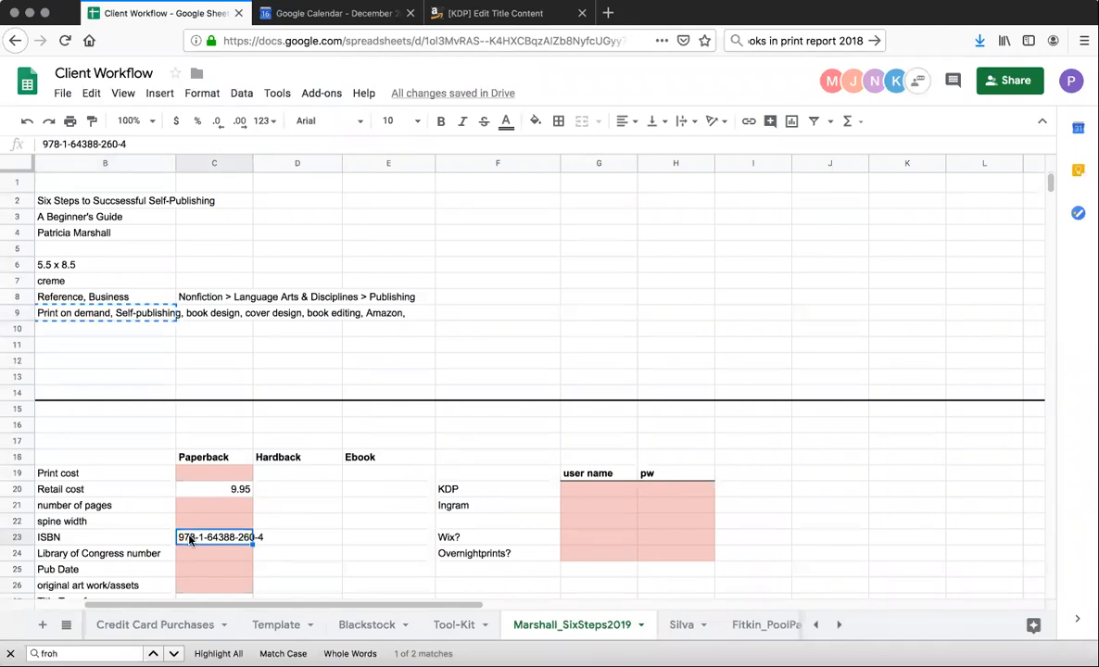
key("ctrl+c")
left_click(491, 13)
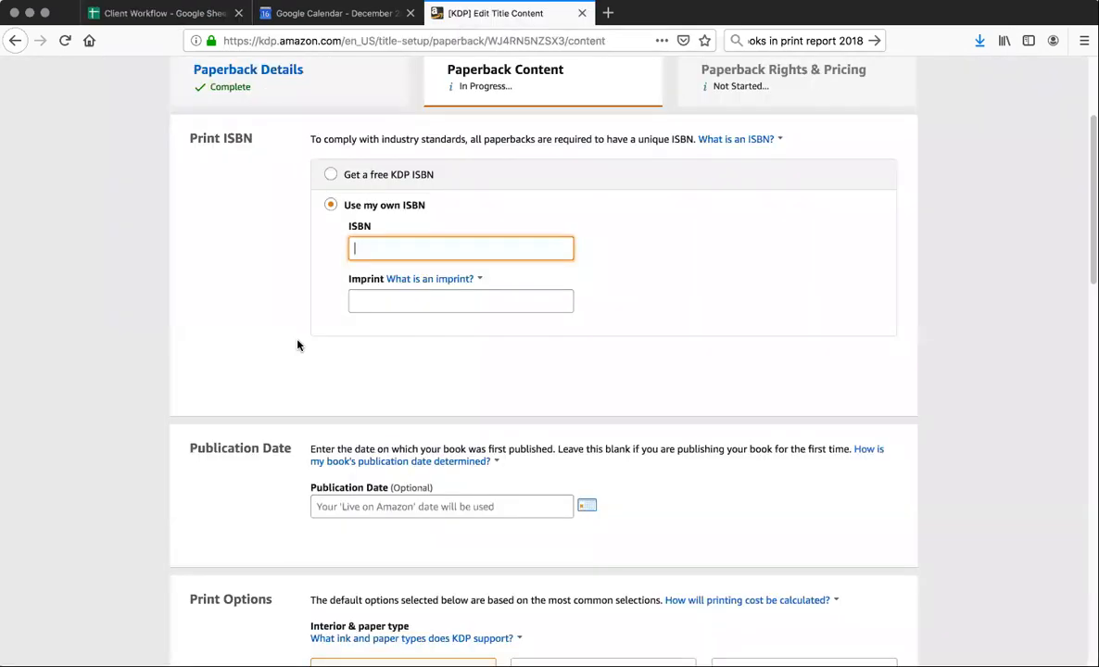
key("ctrl+v")
left_click(361, 298)
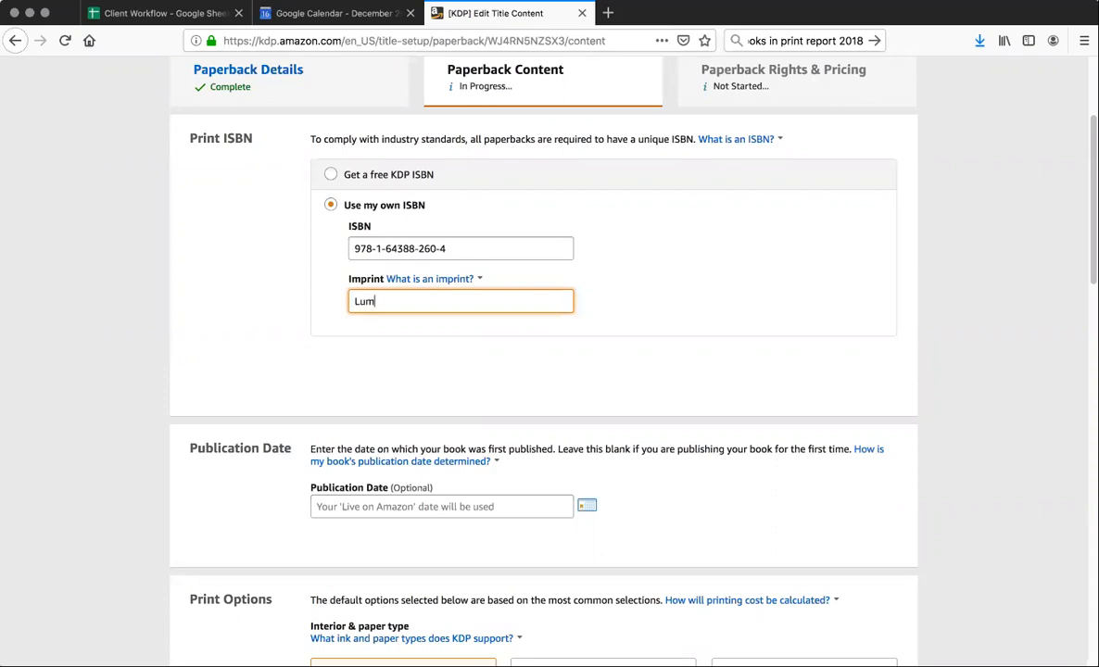
type("Luminare PRes")
View the calendar for the optional publication date and close it without choosing a date
scroll(393, 360, "down", 3)
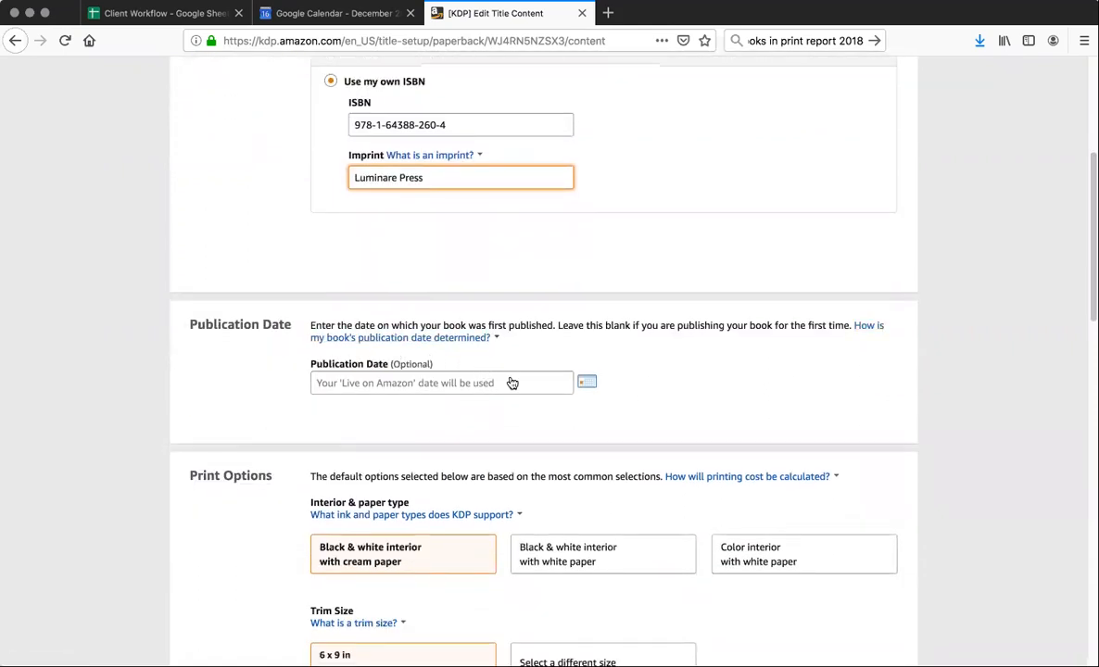
scroll(512, 382, "down", 2)
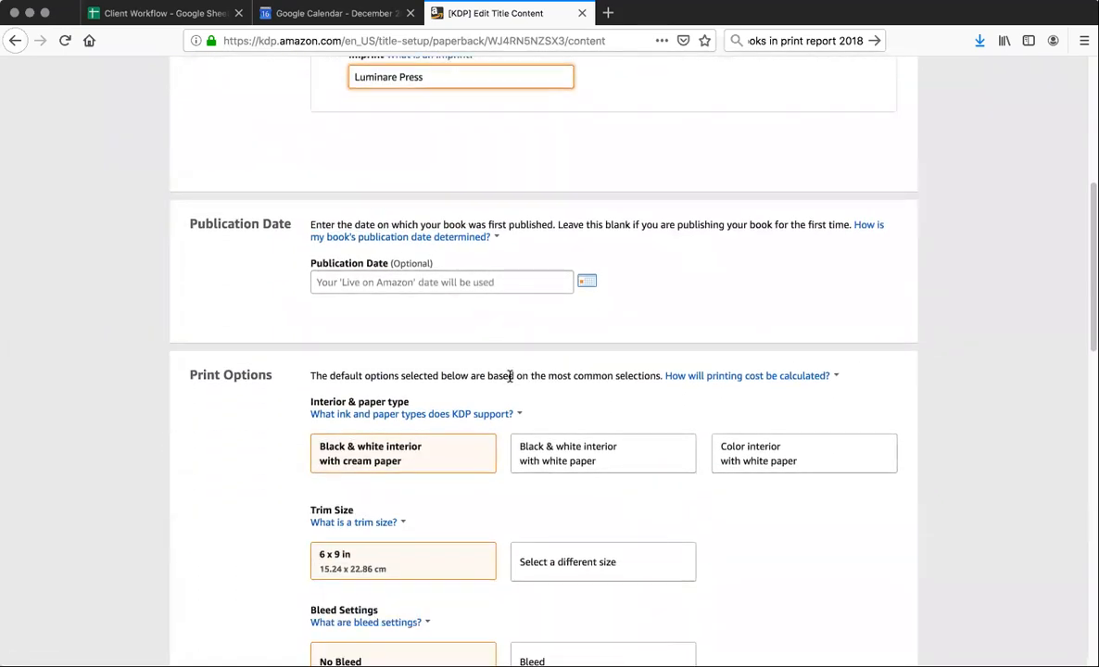
left_click(581, 281)
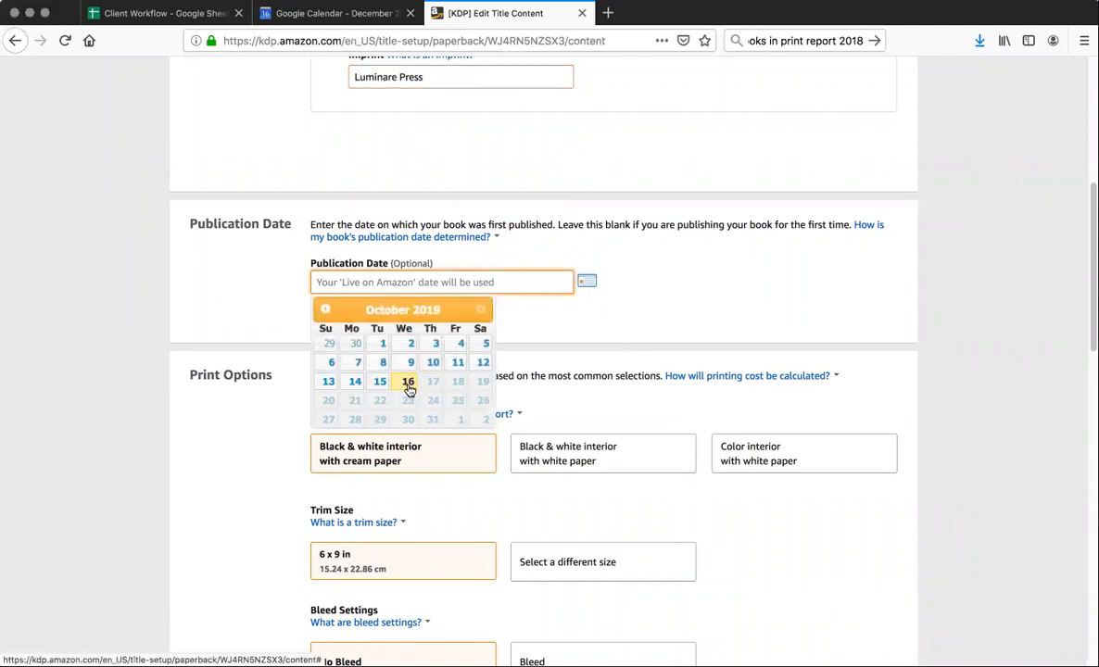
left_click(589, 335)
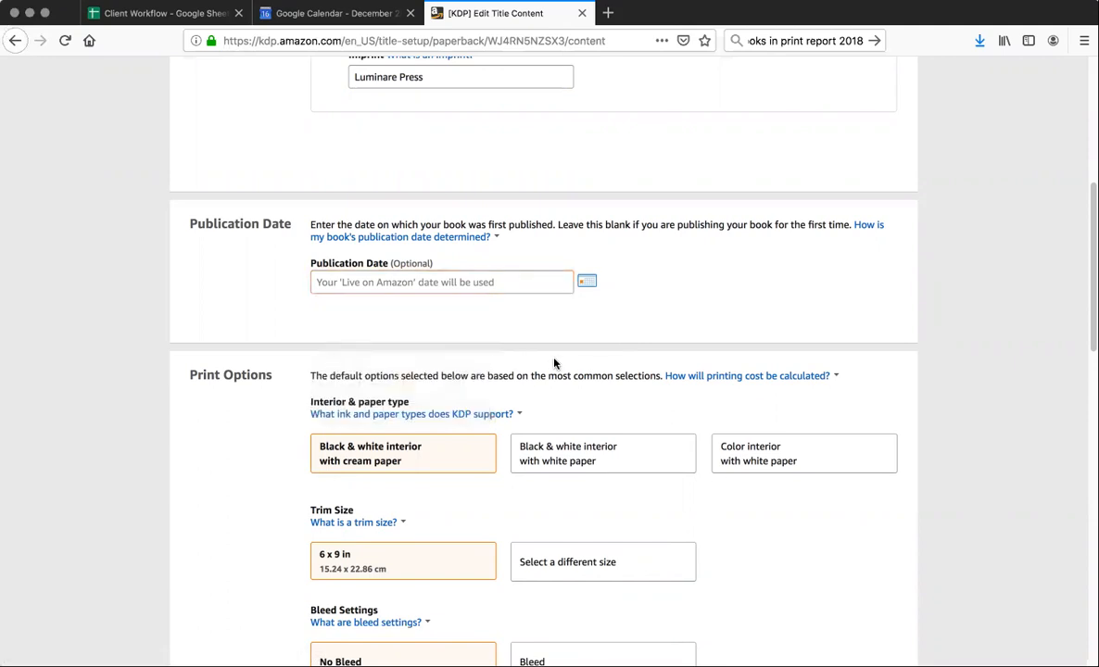
Check the book size in the Client Workflow spreadsheet and set the paperback's trim size to 5.5 x 8.5 in
scroll(552, 364, "down", 5)
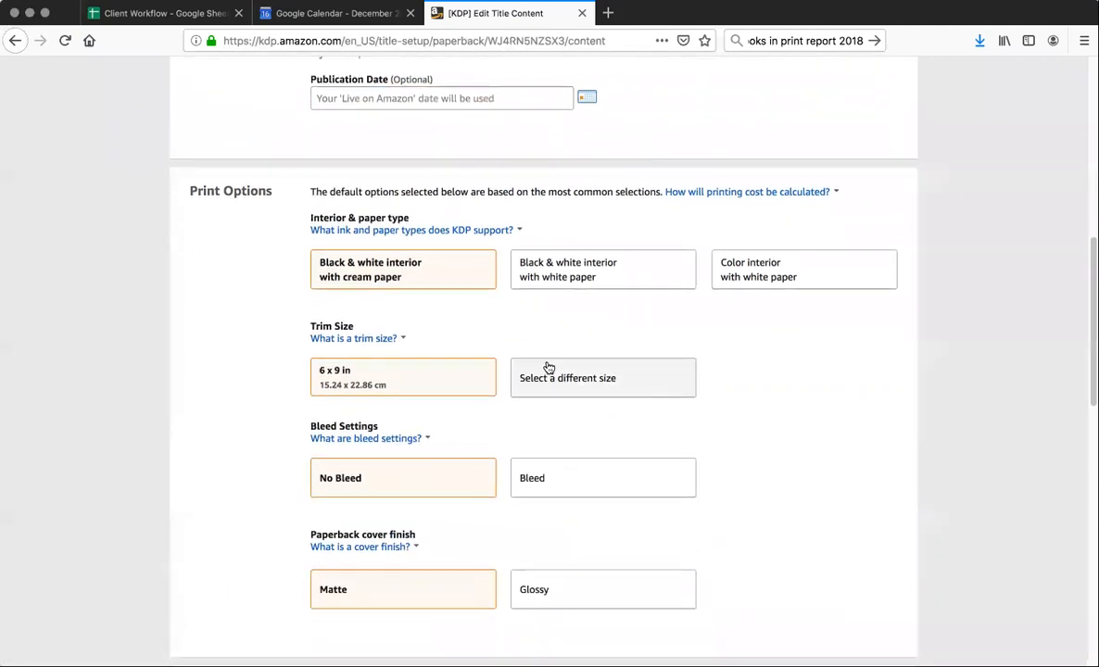
scroll(548, 368, "down", 1)
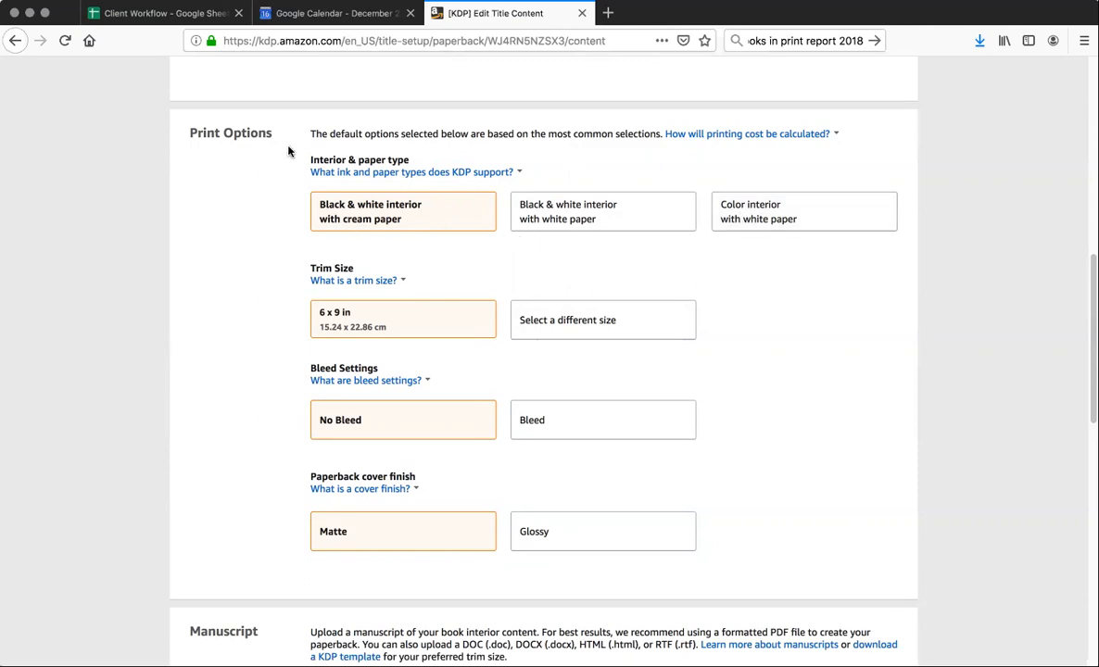
left_click(144, 14)
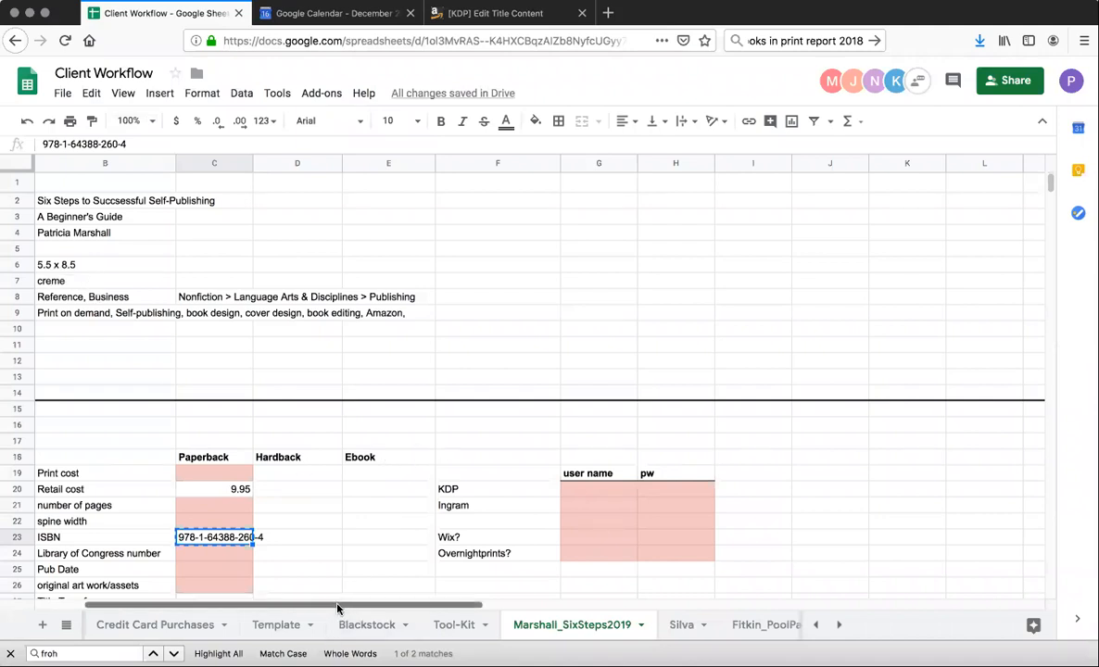
scroll(311, 558, "left", 3)
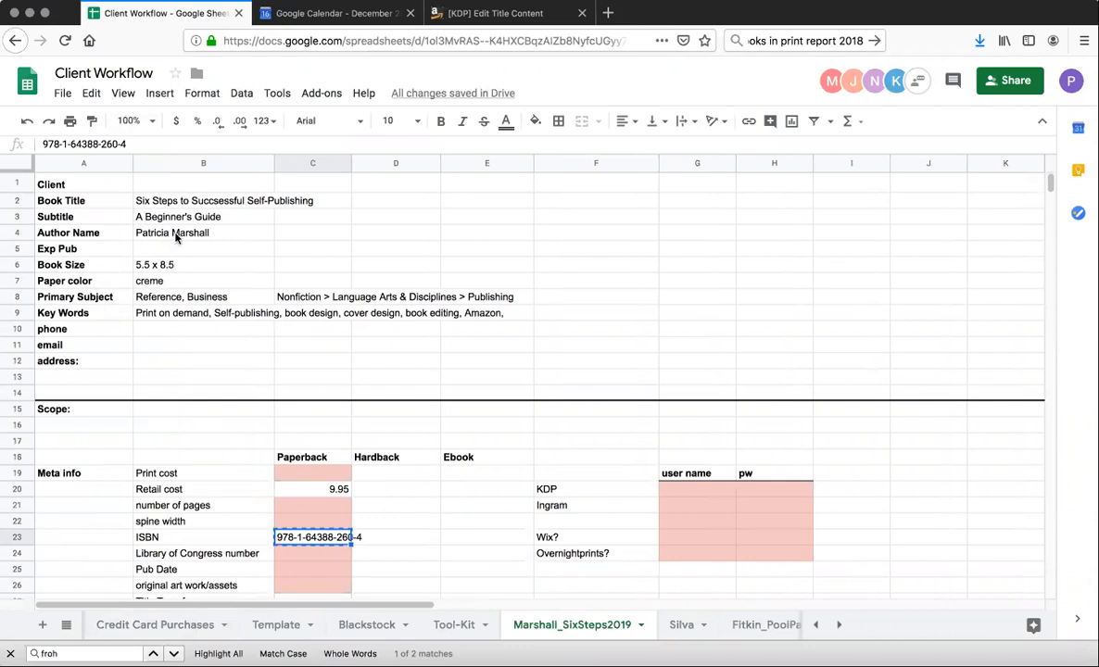
left_click(497, 11)
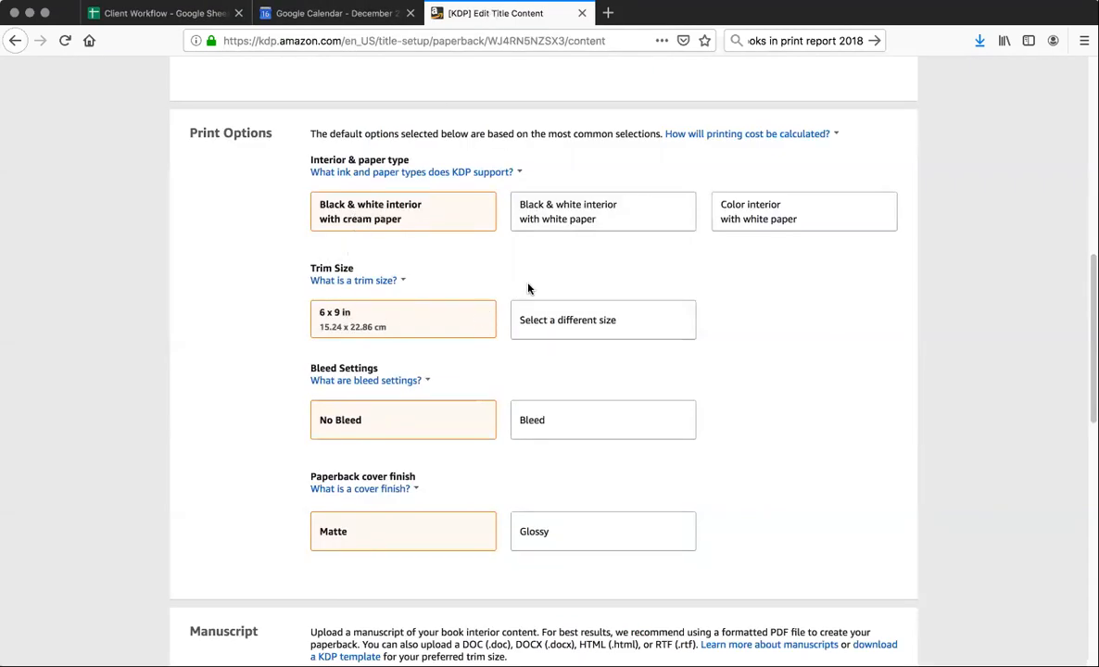
left_click(566, 318)
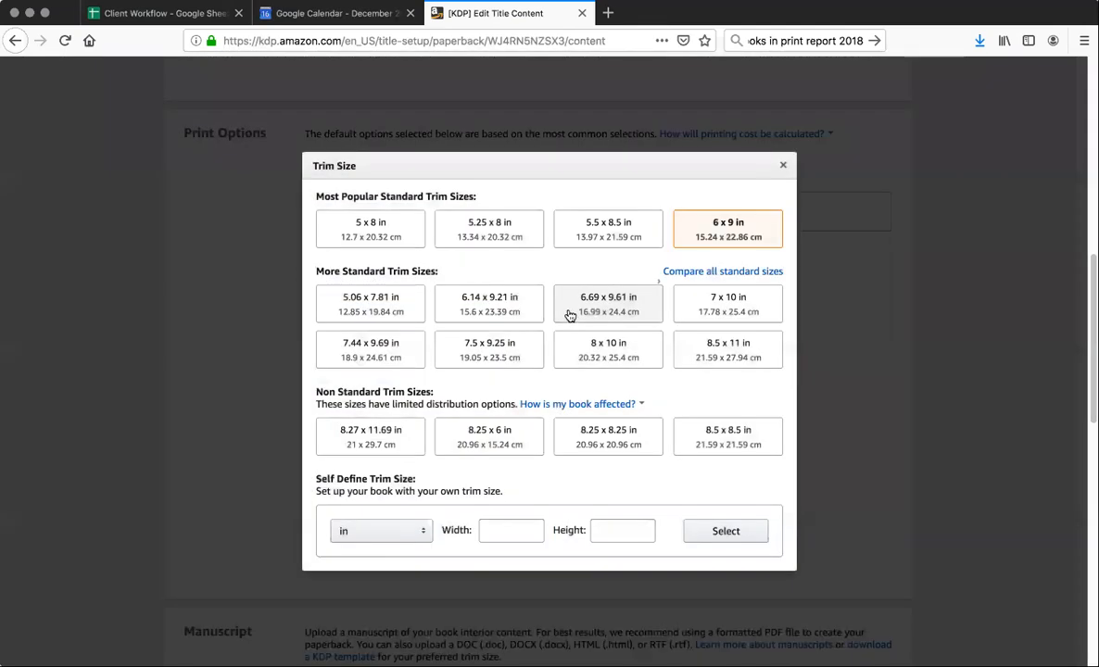
left_click(611, 231)
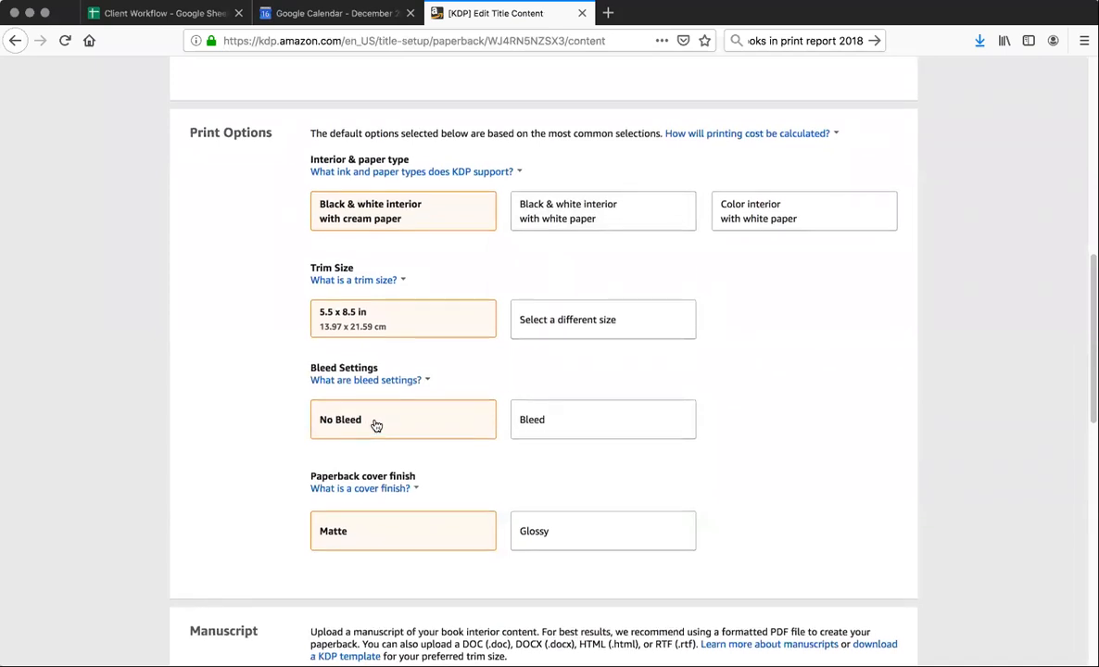
Set the paperback cover finish to Glossy in the print options
scroll(376, 426, "down", 1)
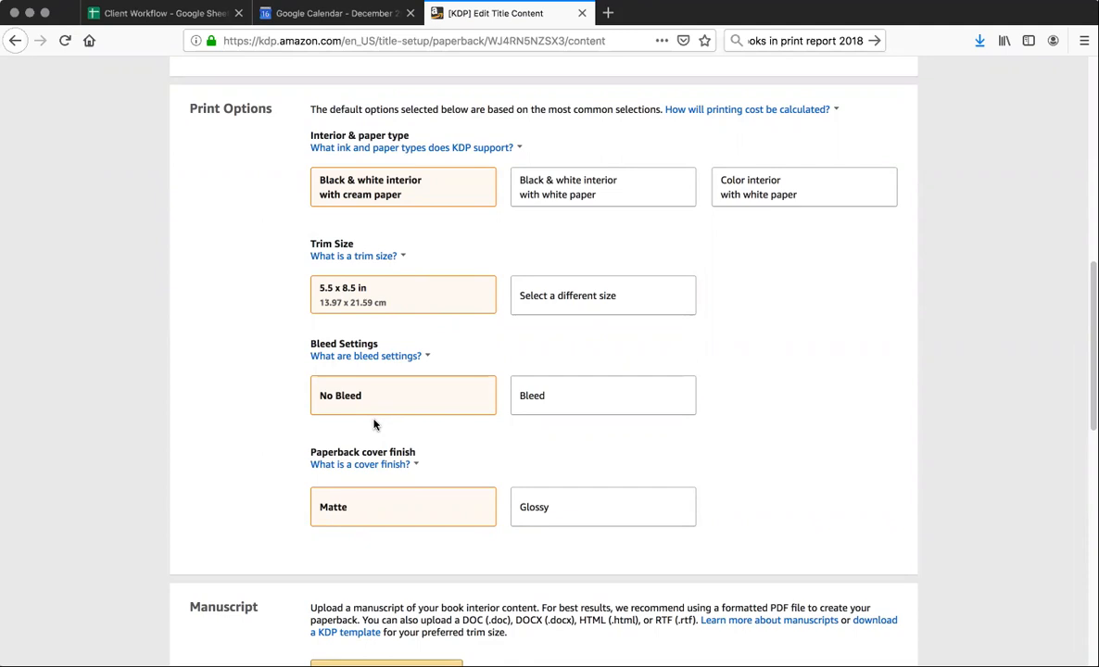
scroll(374, 424, "down", 4)
scroll(374, 424, "down", 3)
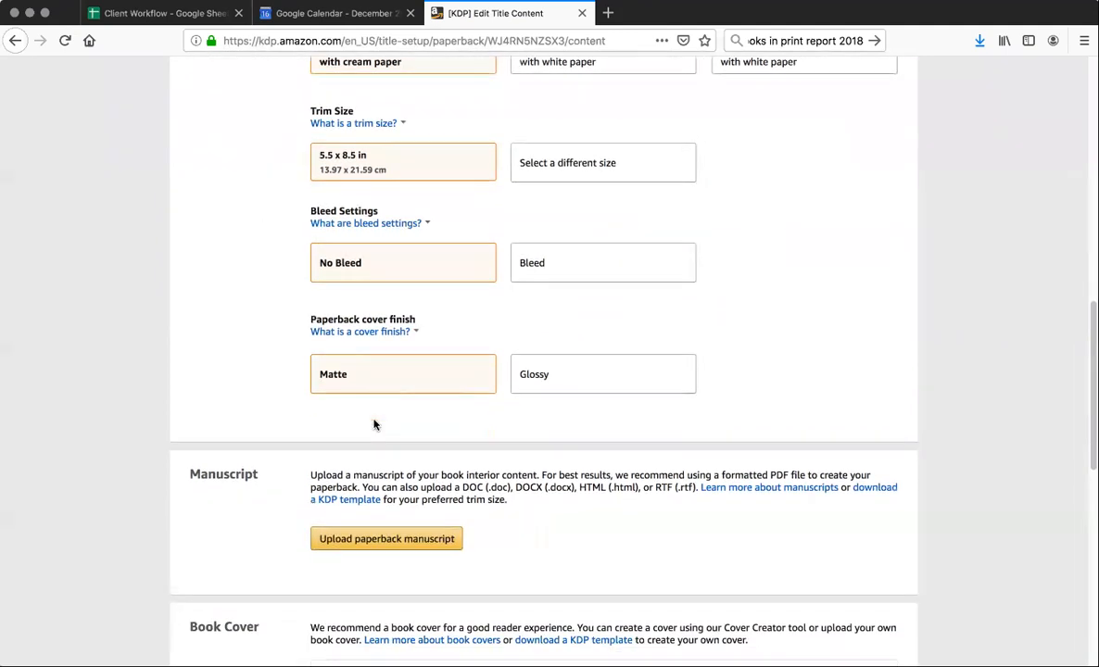
left_click(552, 321)
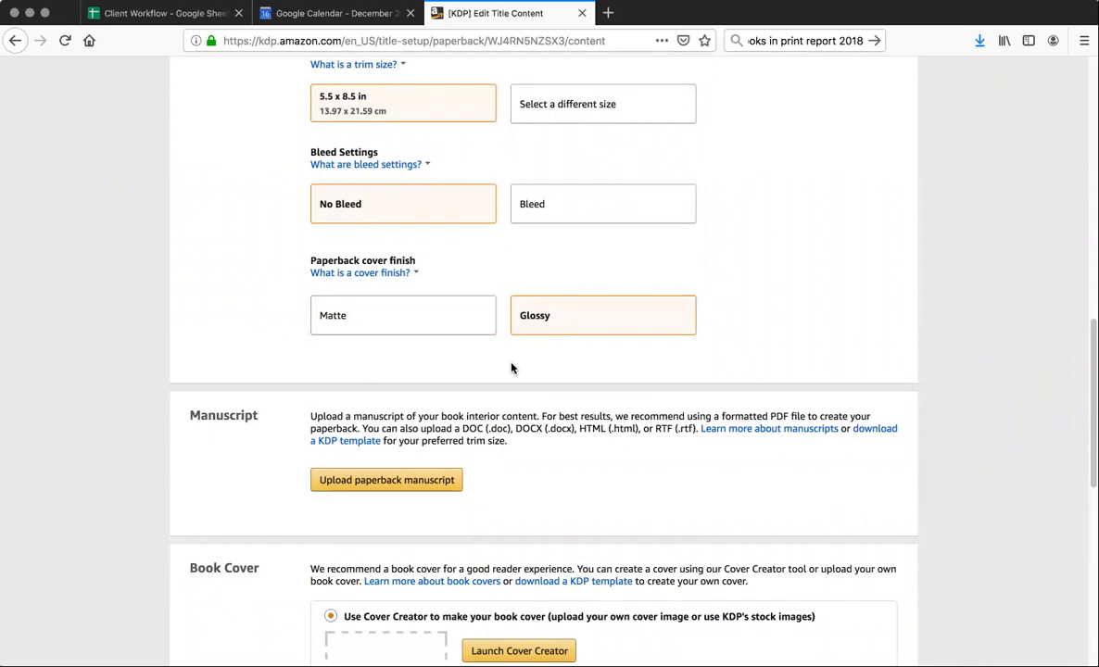
Start the paperback manuscript upload and preview Marshall_BB_FC4.pdf in the PAPERBACK folder
scroll(511, 367, "down", 2)
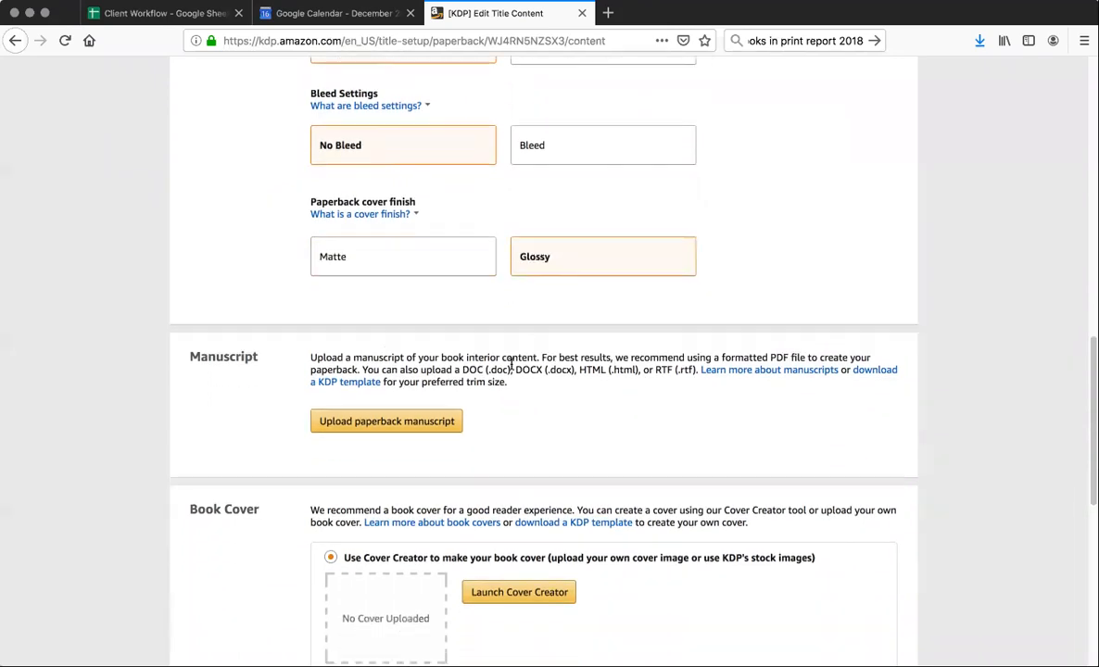
scroll(511, 366, "down", 2)
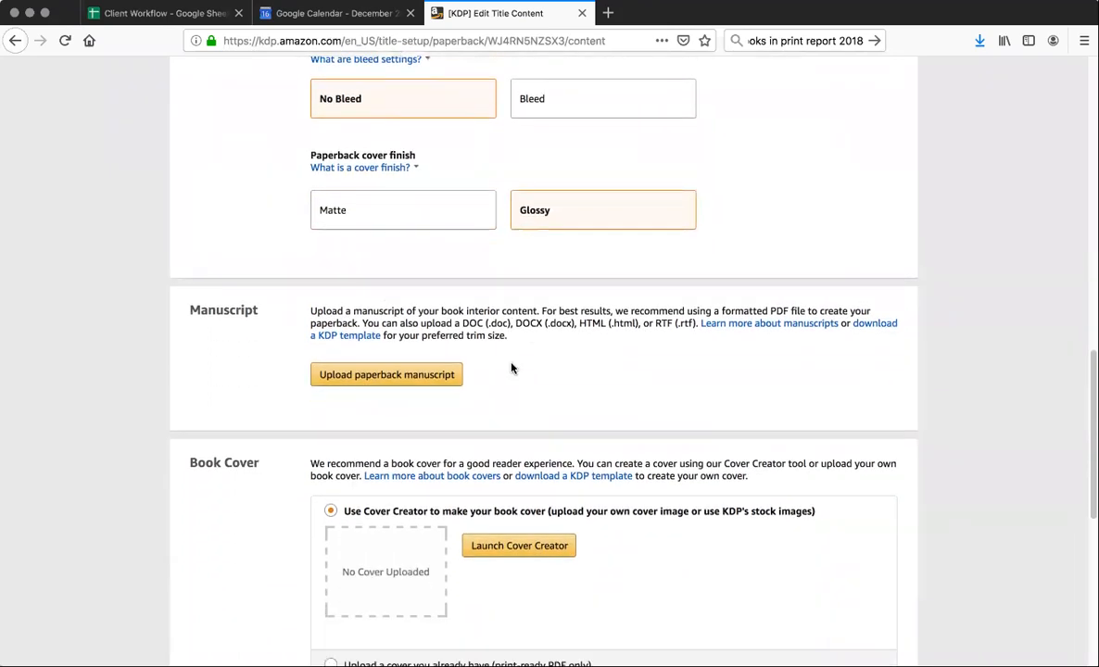
scroll(511, 367, "down", 3)
scroll(511, 368, "down", 2)
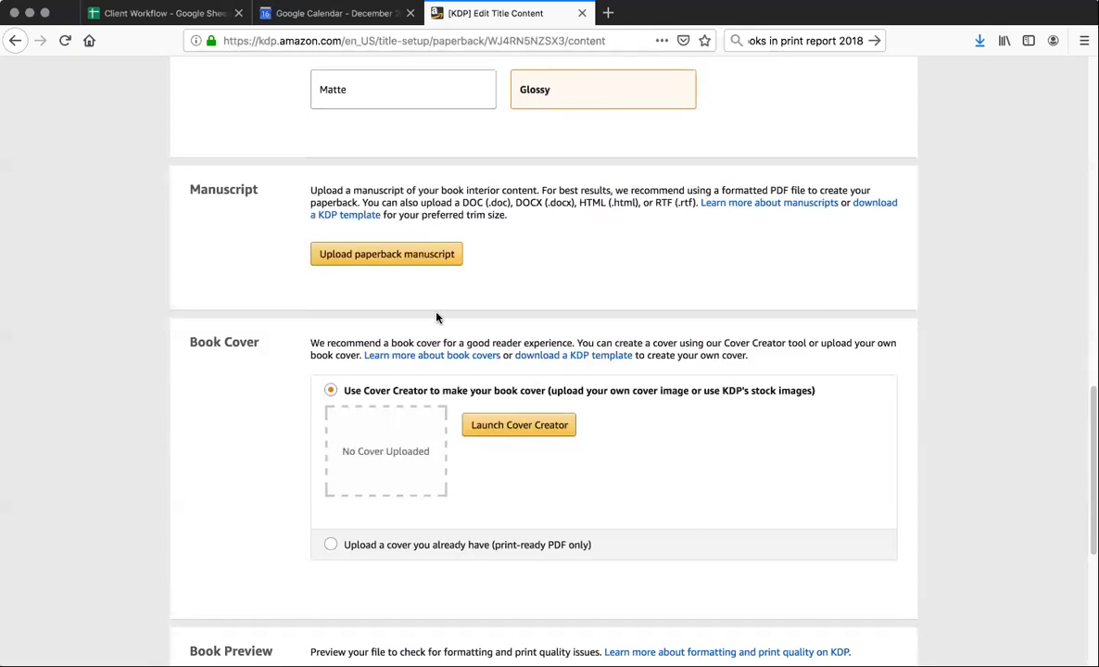
left_click(383, 255)
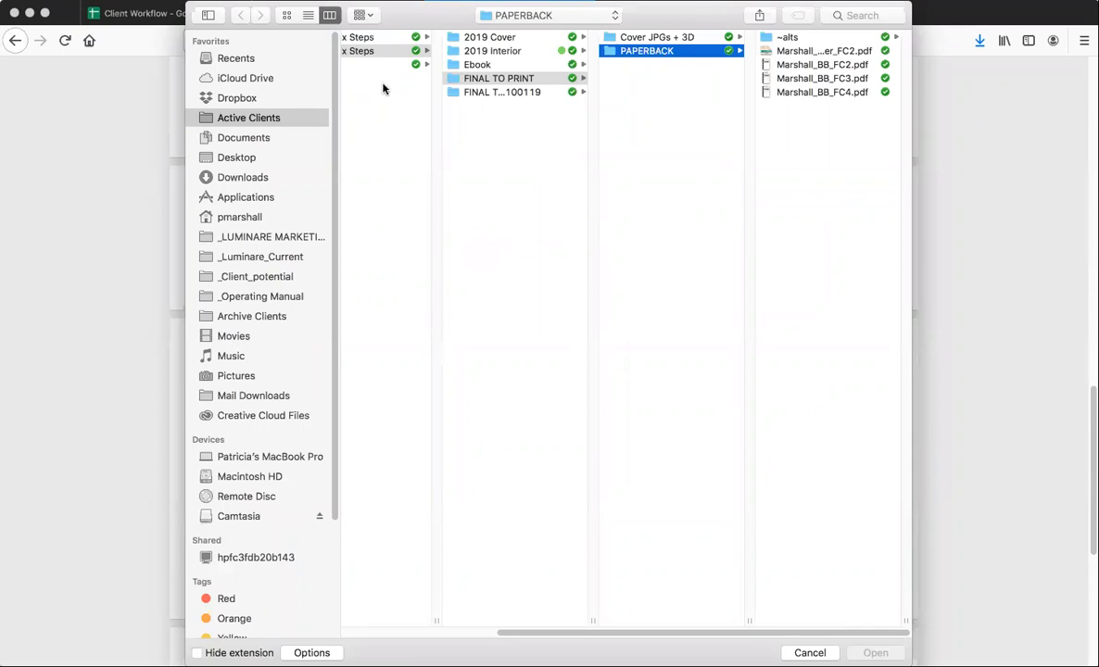
left_click_drag(223, 15, 90, 135)
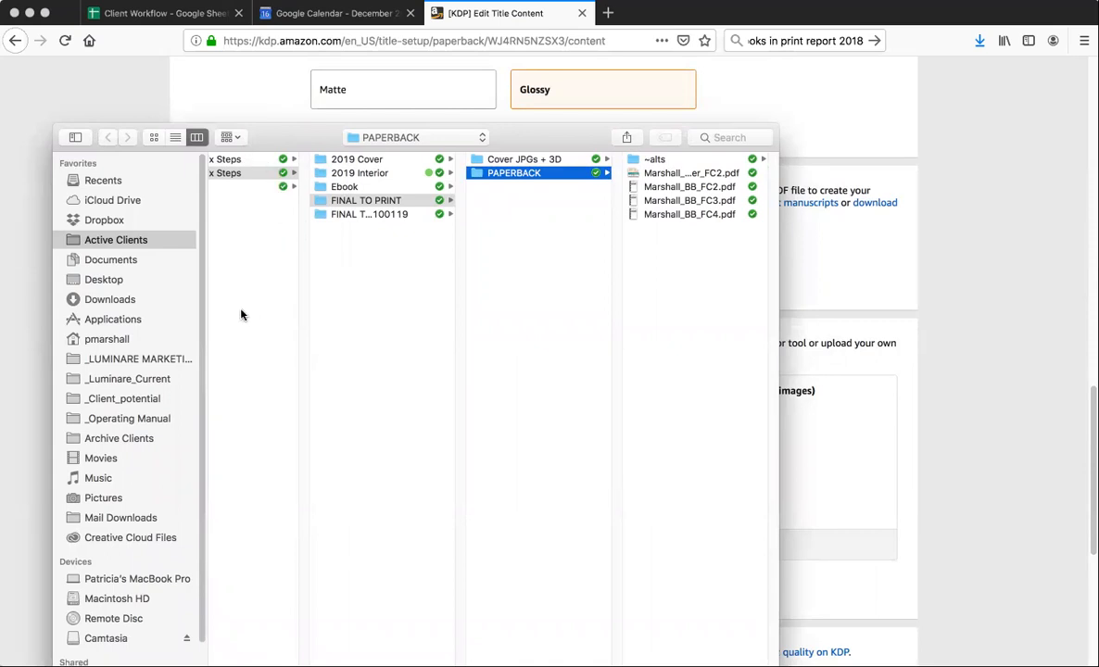
left_click_drag(285, 137, 302, 33)
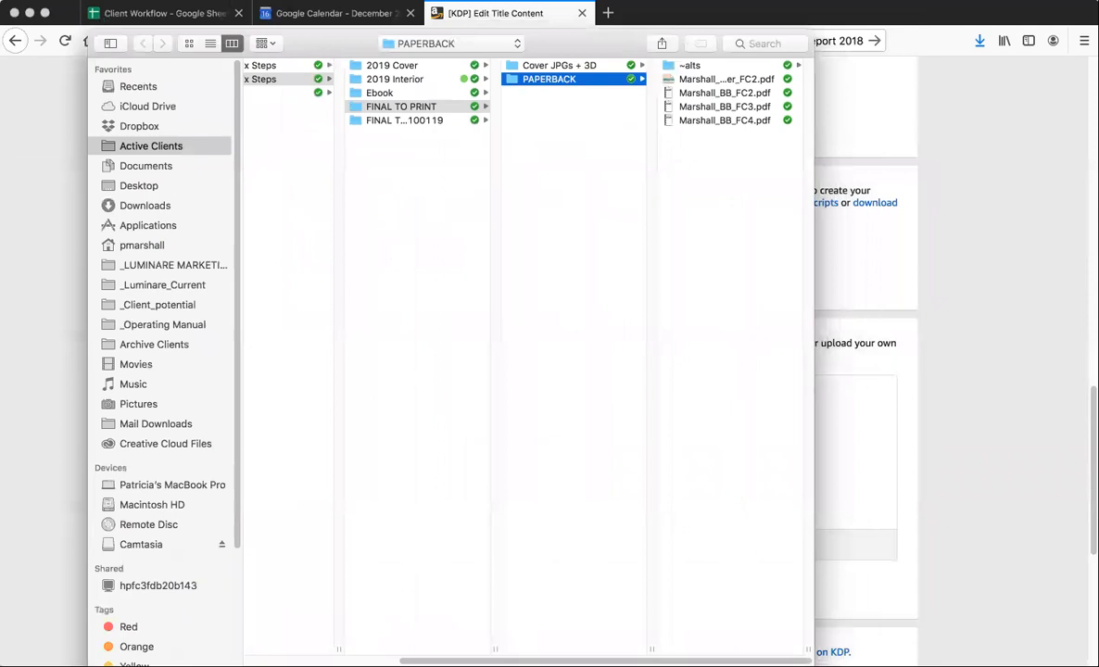
left_click_drag(572, 660, 531, 661)
scroll(462, 298, "right", 3)
left_click(709, 120)
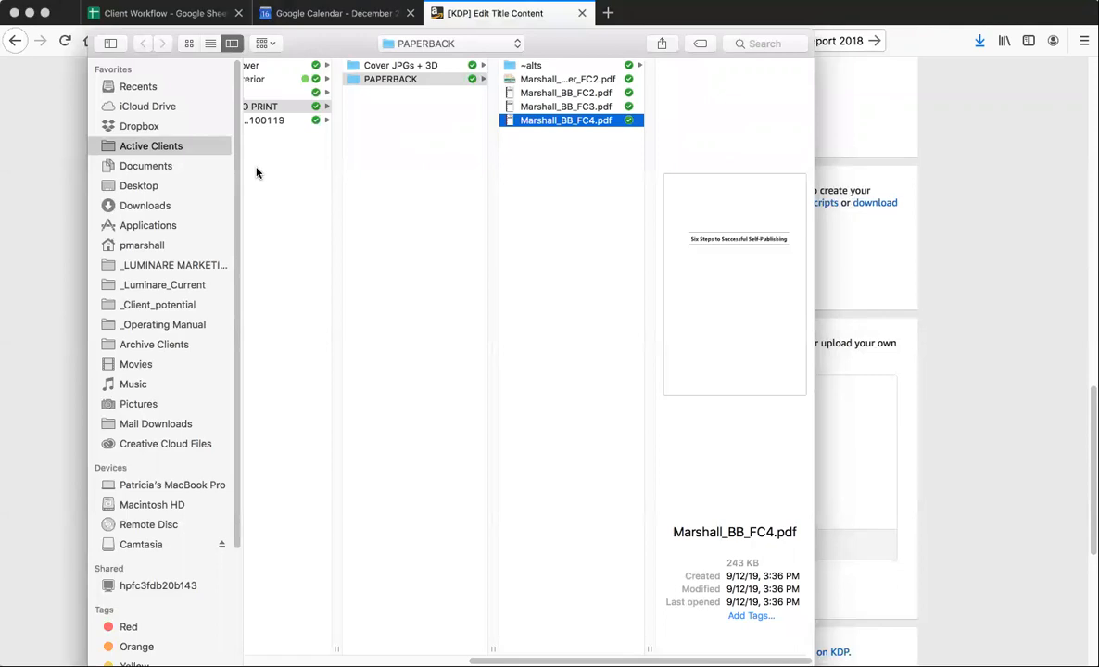
Choose Marshall_BB_FC_100119.pdf from the FINAL TO PRINT 100119 folder as the paperback manuscript
left_click(262, 119)
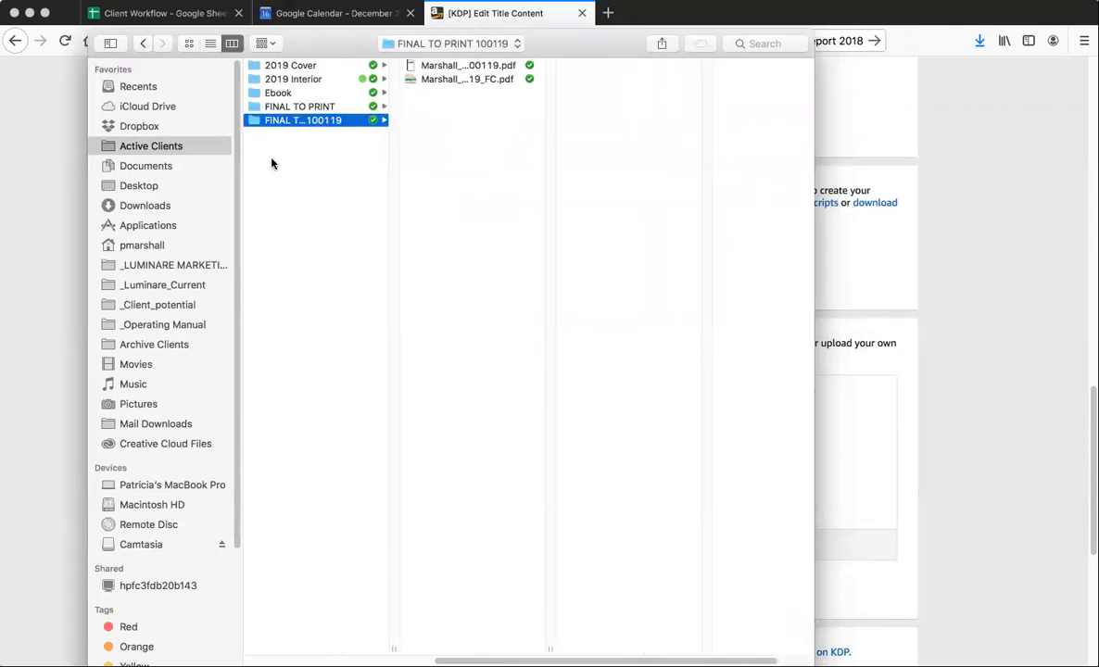
left_click(444, 80)
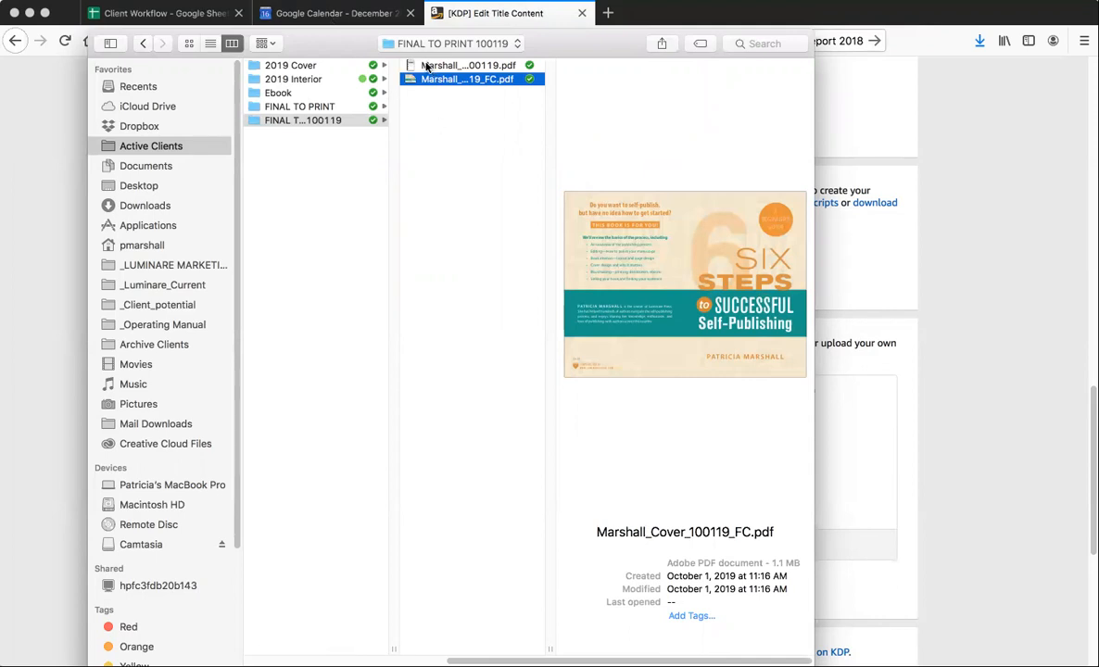
left_click(408, 66)
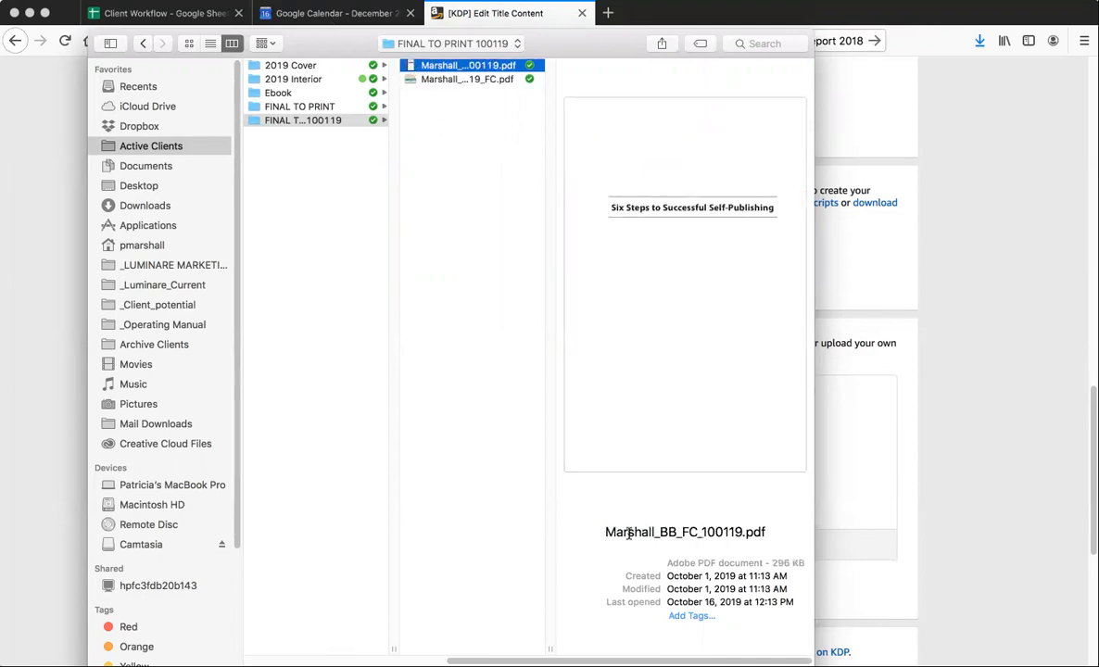
left_click_drag(288, 41, 270, 12)
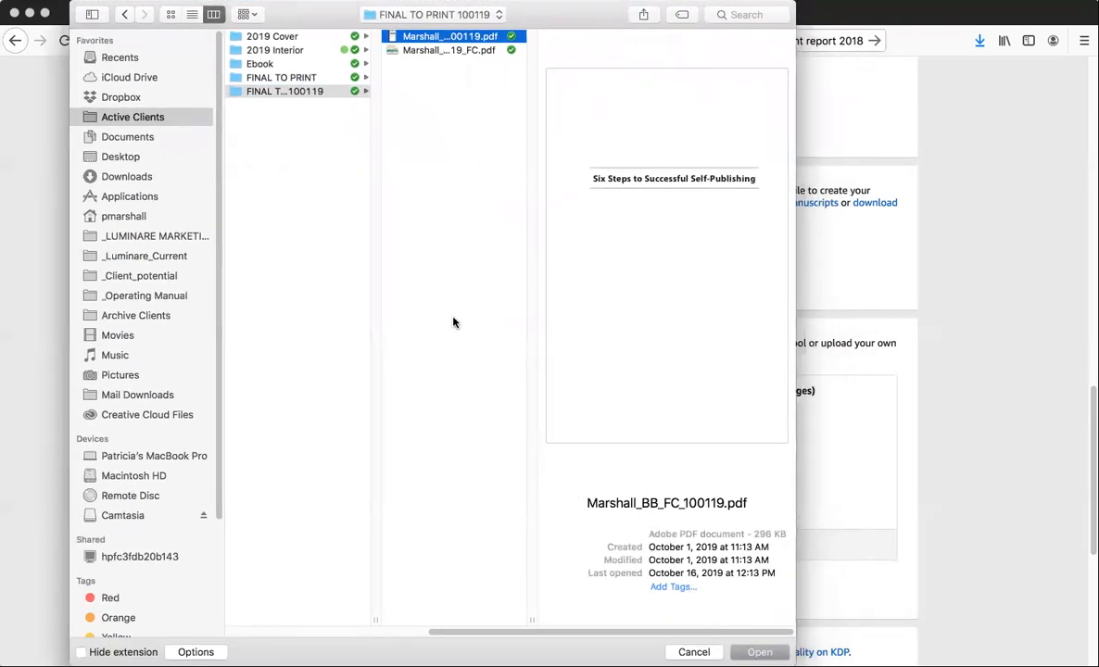
left_click(746, 650)
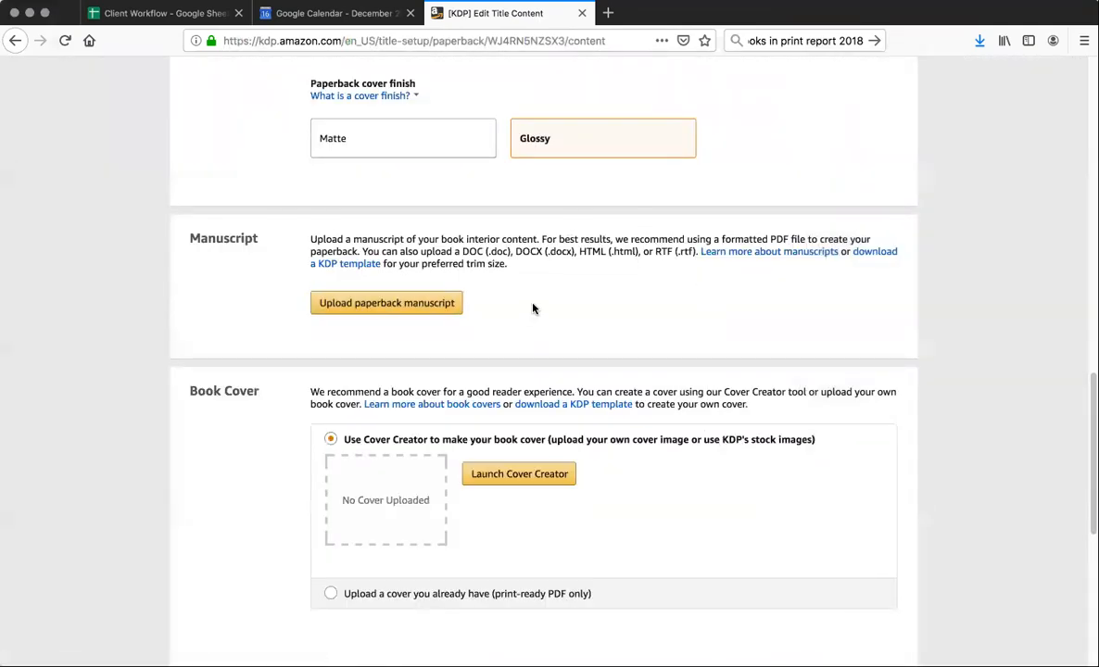
Choose to upload an existing print-ready cover and try to upload Marshall_Cover_100119_FC.pdf from the FINAL TO PRINT 100119 folder
scroll(534, 307, "down", 1)
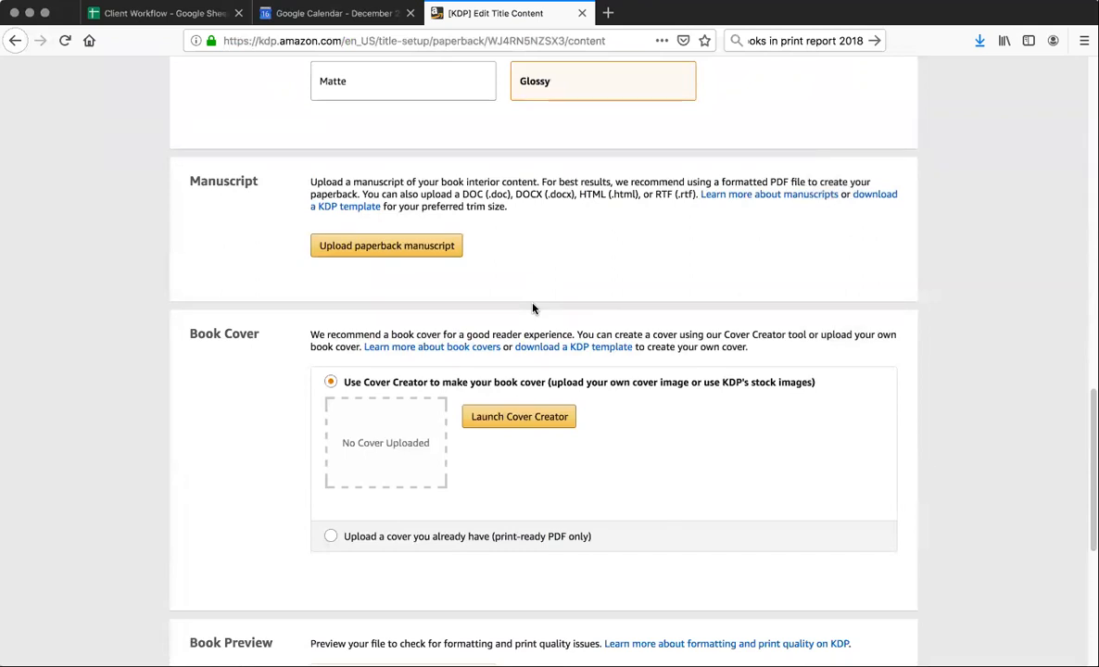
scroll(532, 309, "up", 5)
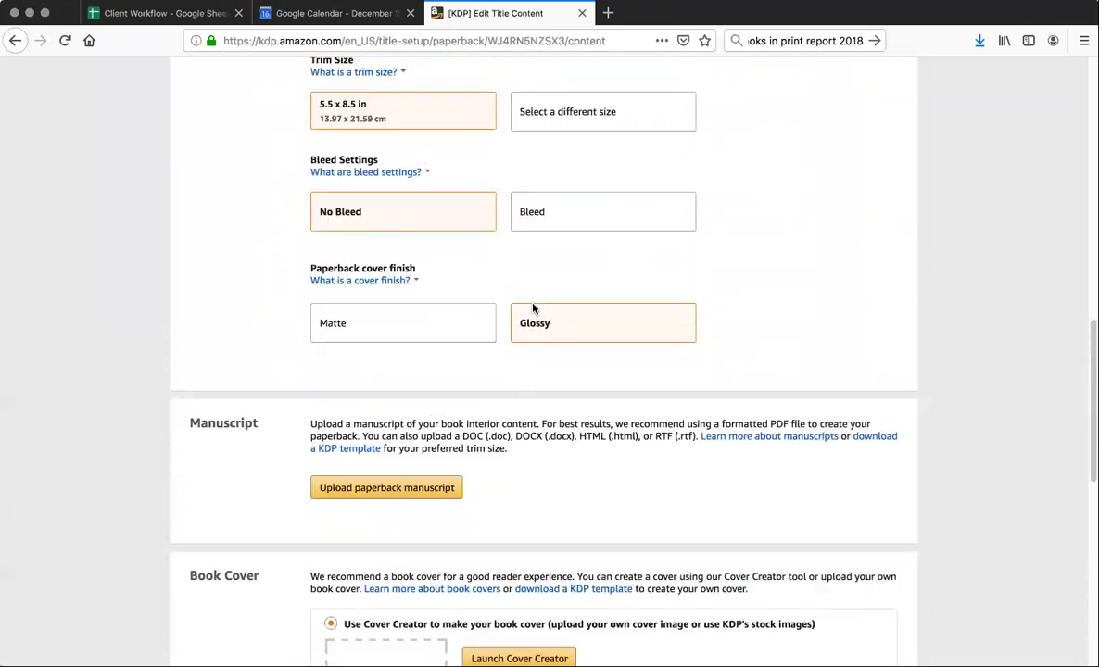
scroll(532, 308, "down", 4)
scroll(532, 308, "down", 4)
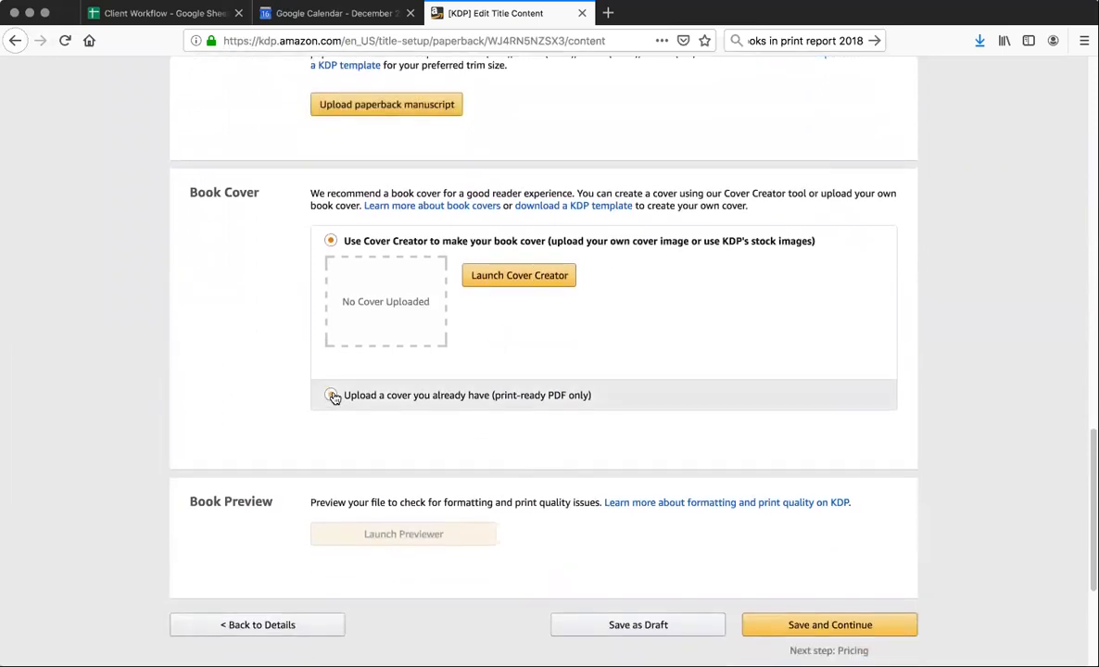
left_click(333, 396)
left_click(508, 307)
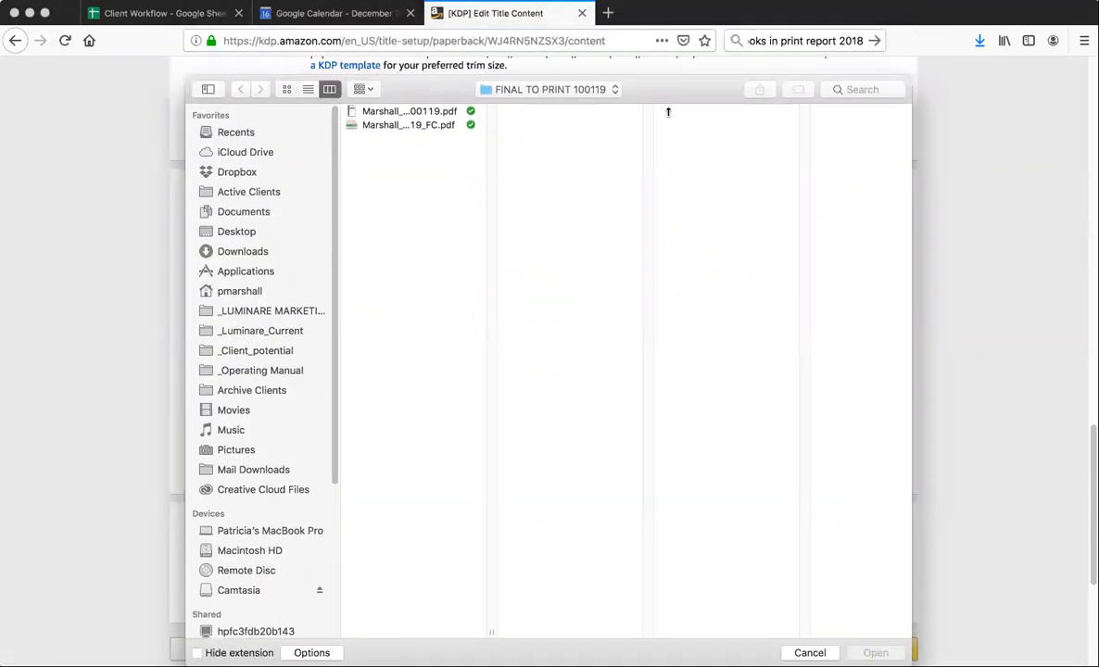
left_click(412, 154)
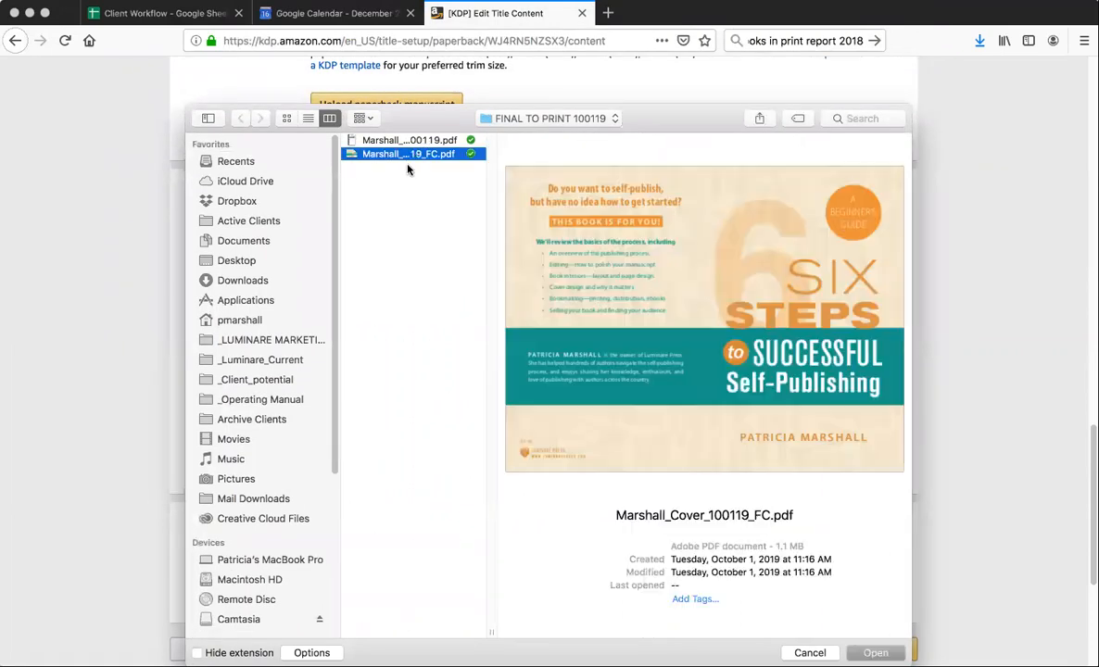
left_click(875, 652)
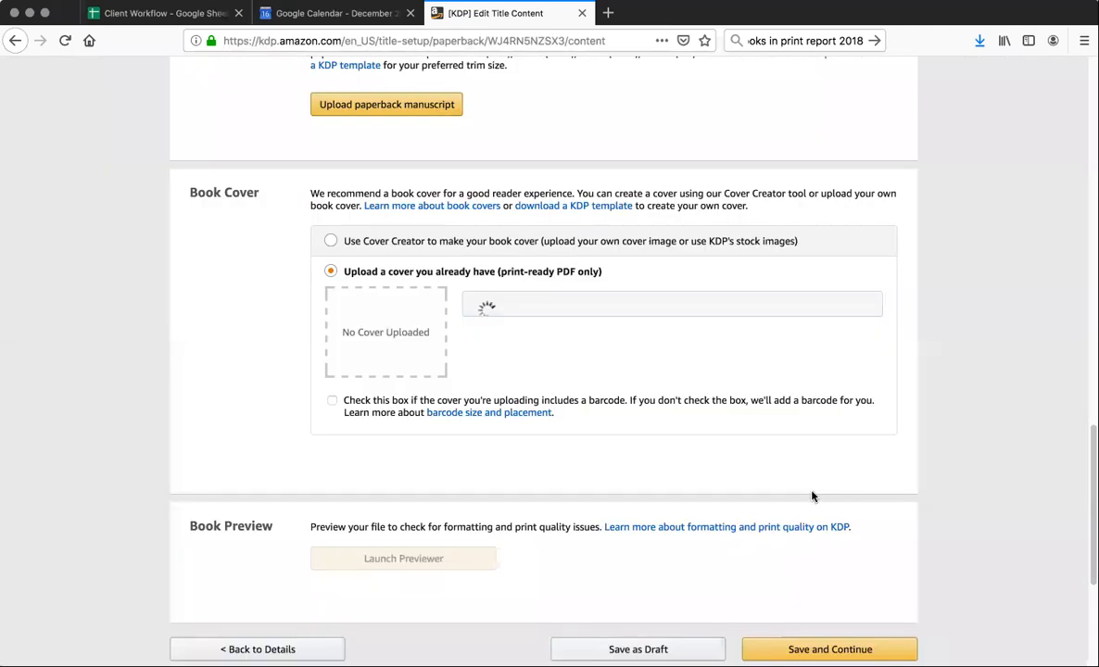
Try again to upload Marshall_BB_FC_100119.pdf from the FINAL TO PRINT 100119 folder as the paperback manuscript
scroll(774, 466, "up", 4)
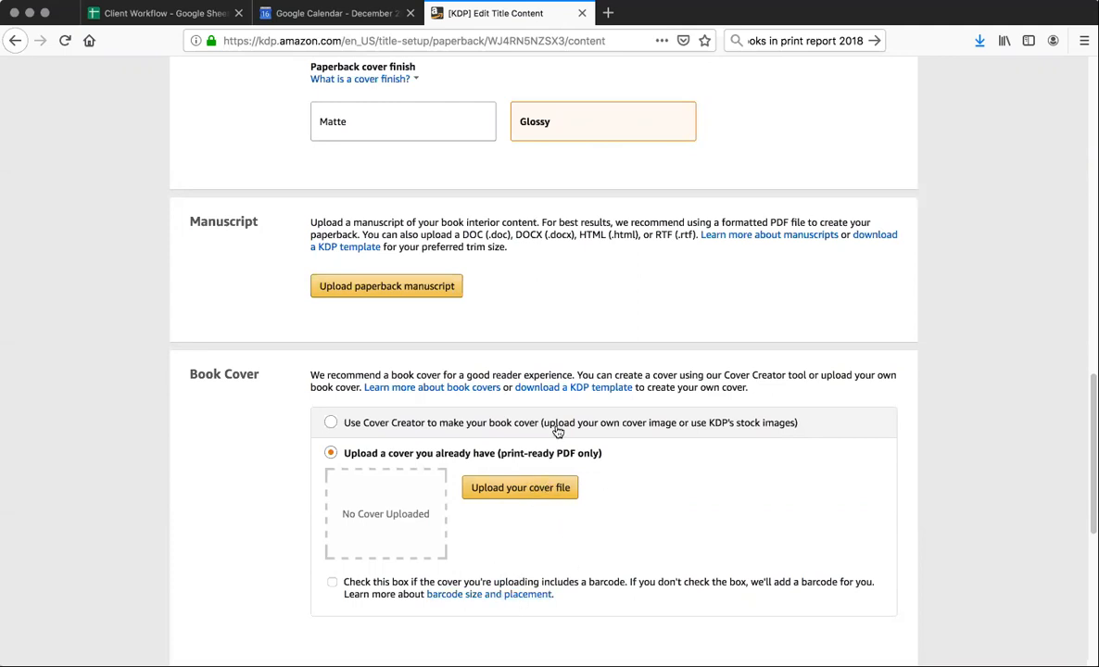
scroll(595, 539, "down", 1)
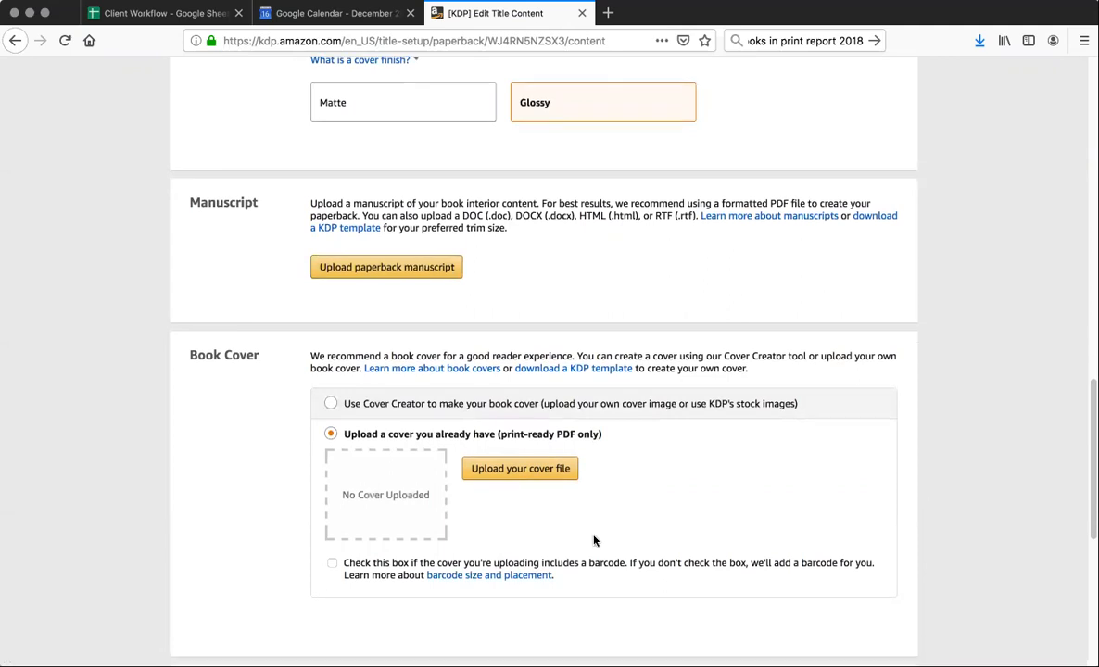
scroll(593, 537, "down", 3)
scroll(593, 538, "down", 2)
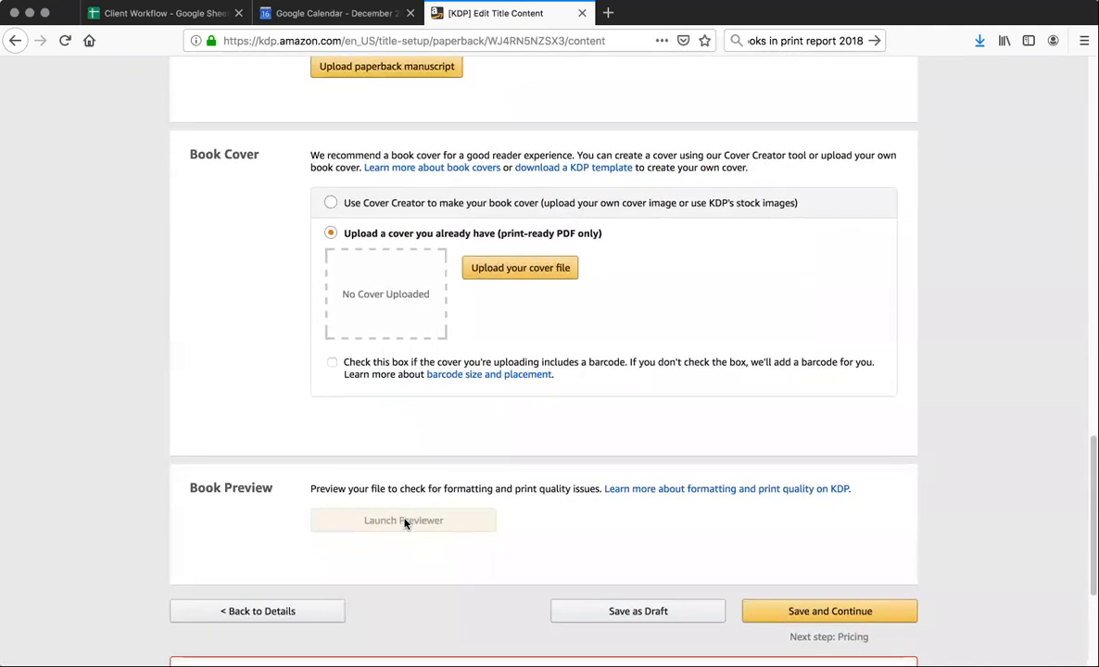
scroll(589, 509, "up", 3)
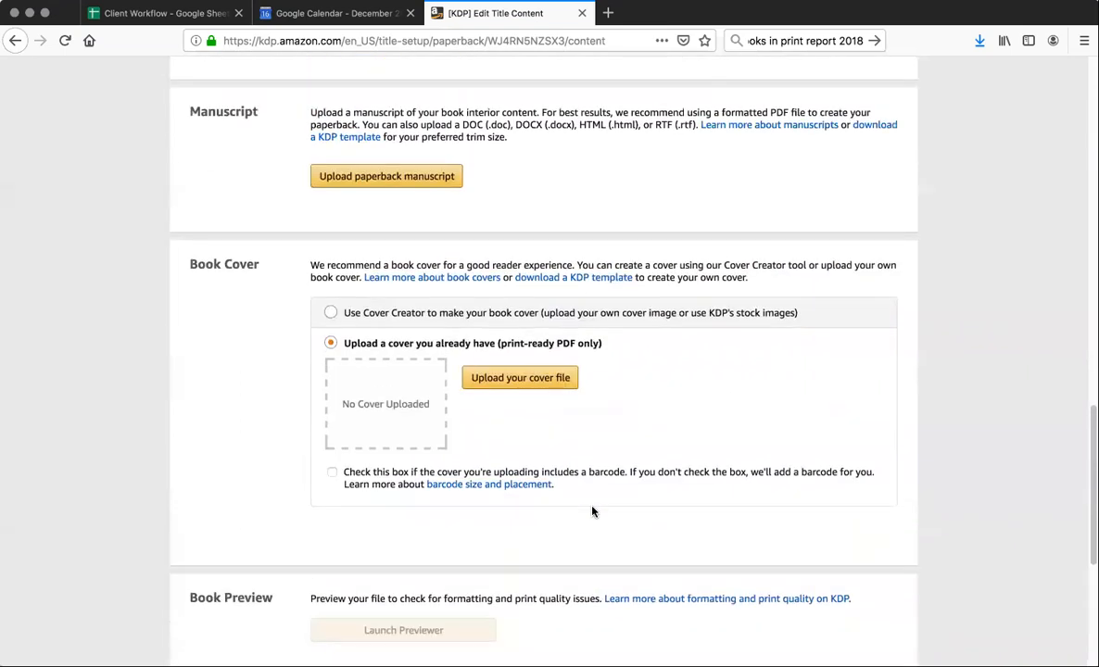
scroll(377, 607, "down", 2)
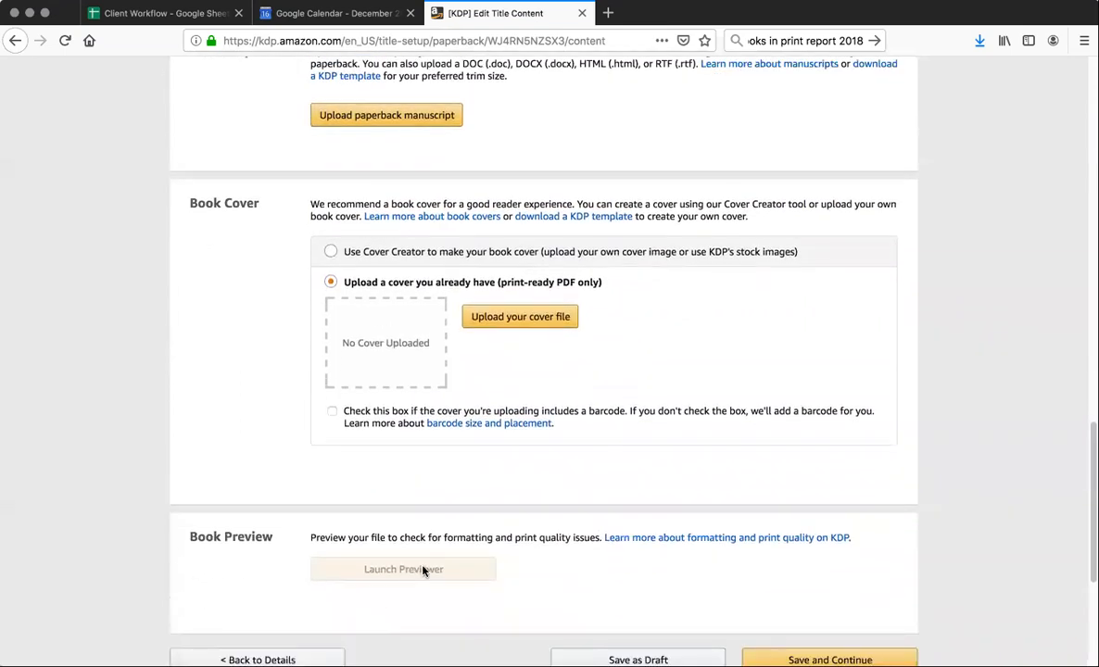
scroll(662, 558, "up", 4)
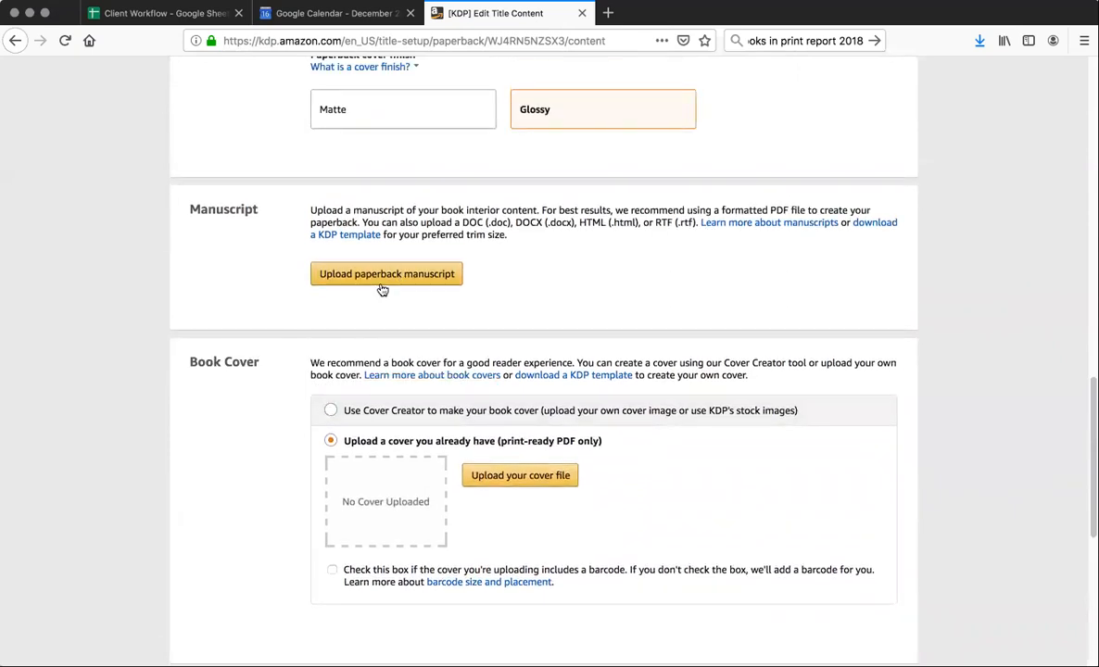
left_click(386, 274)
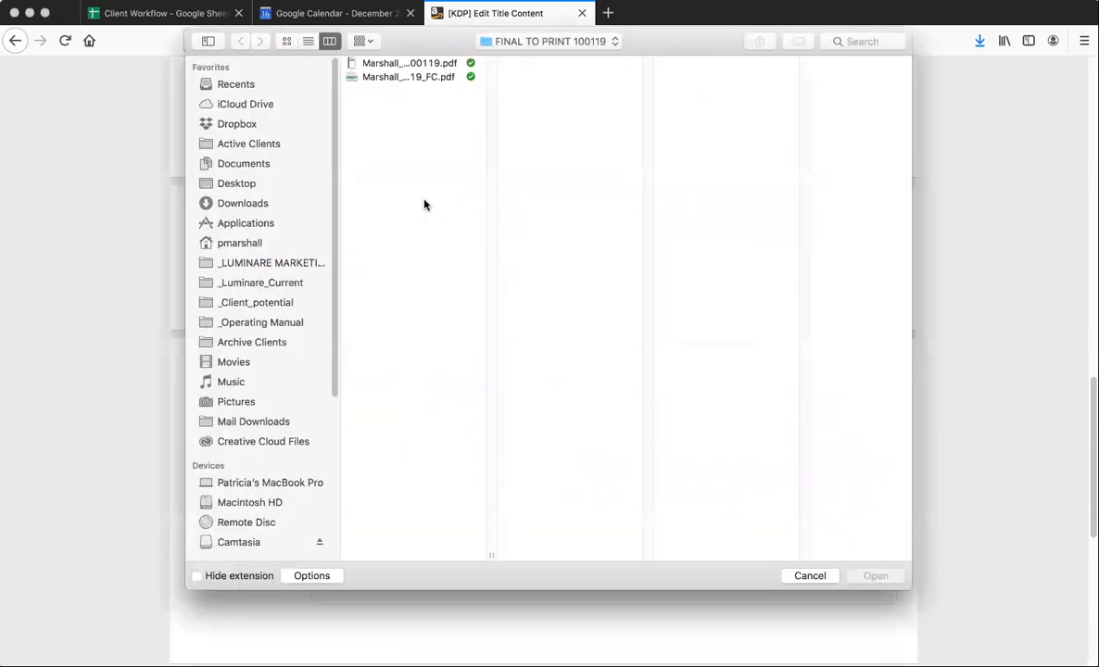
left_click(393, 64)
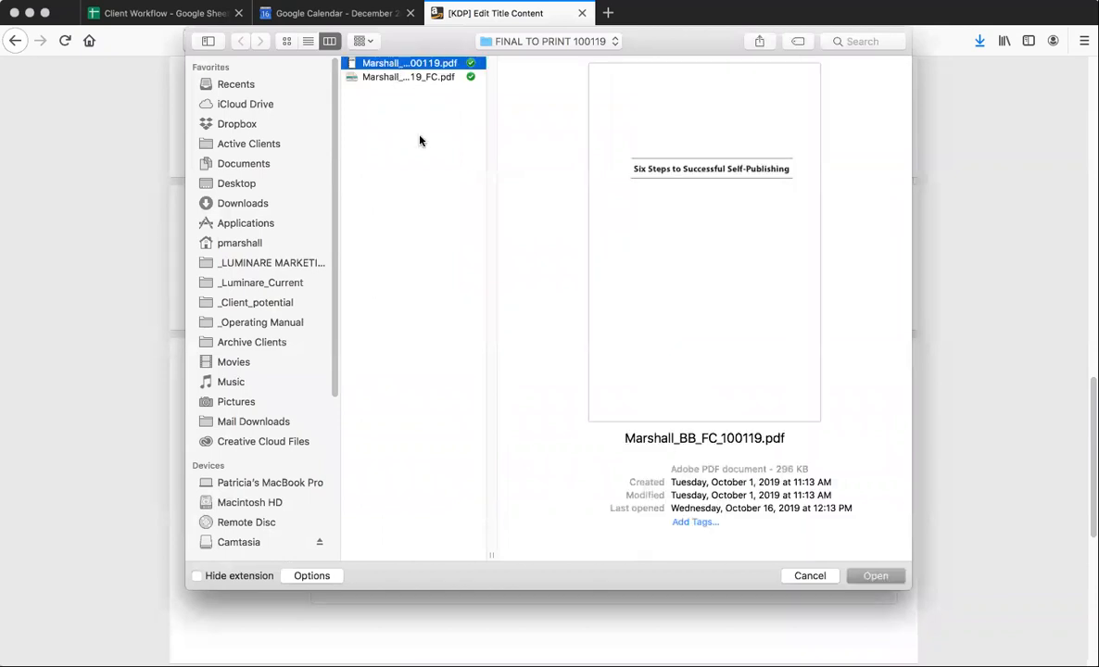
left_click(874, 576)
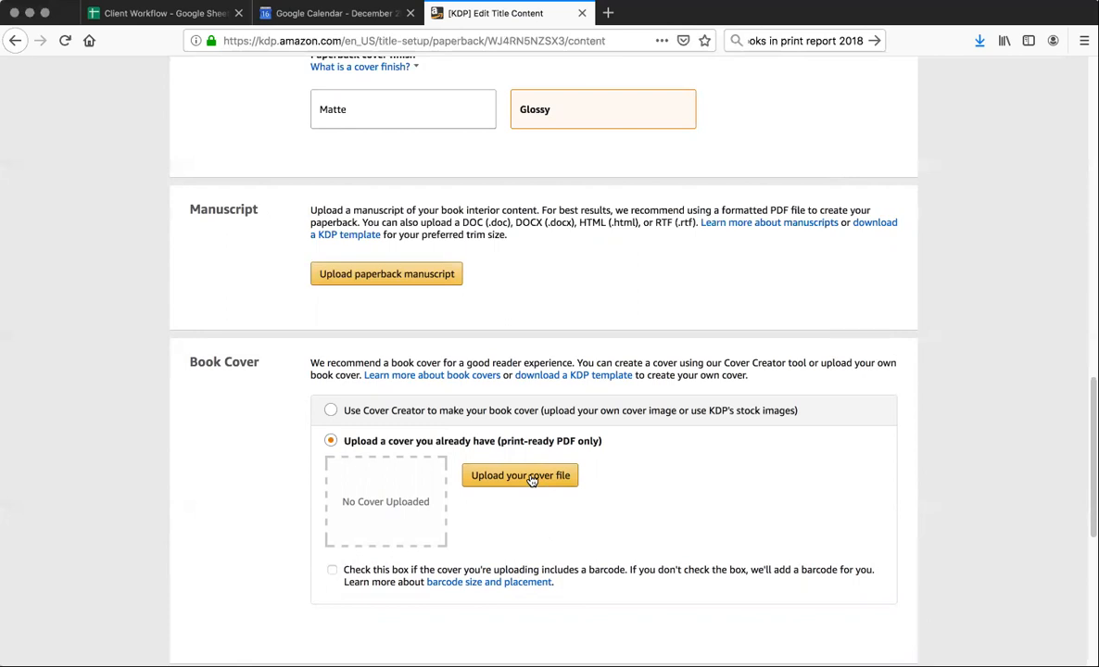
Try once more to upload Marshall_Cover_100119_FC.pdf as the paperback's print-ready cover file
scroll(611, 528, "down", 5)
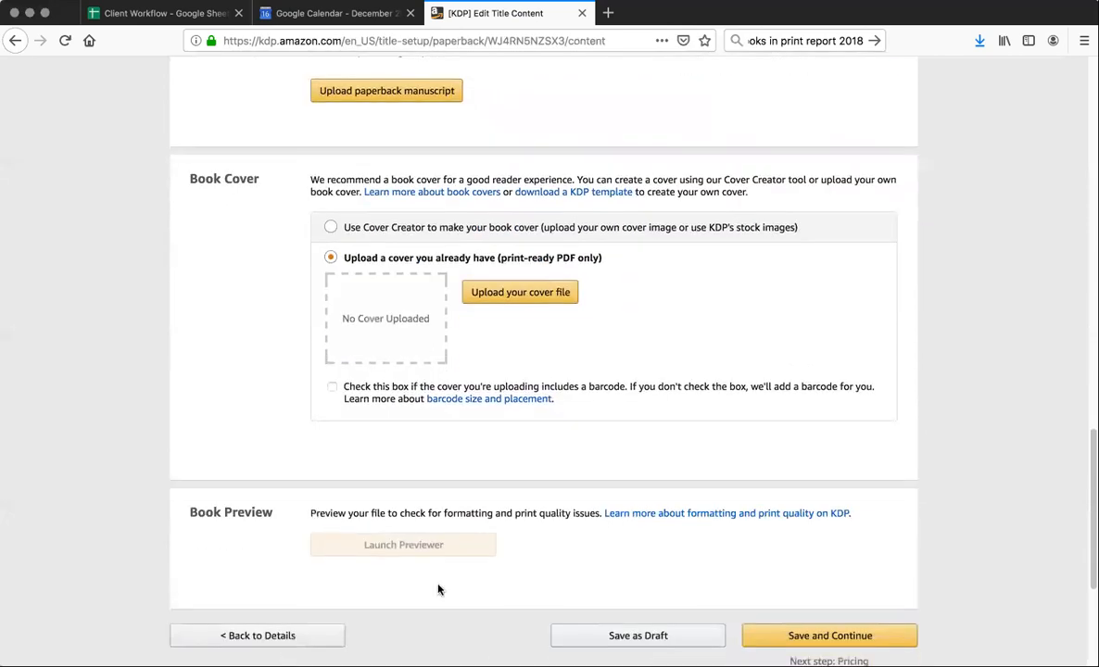
left_click(502, 293)
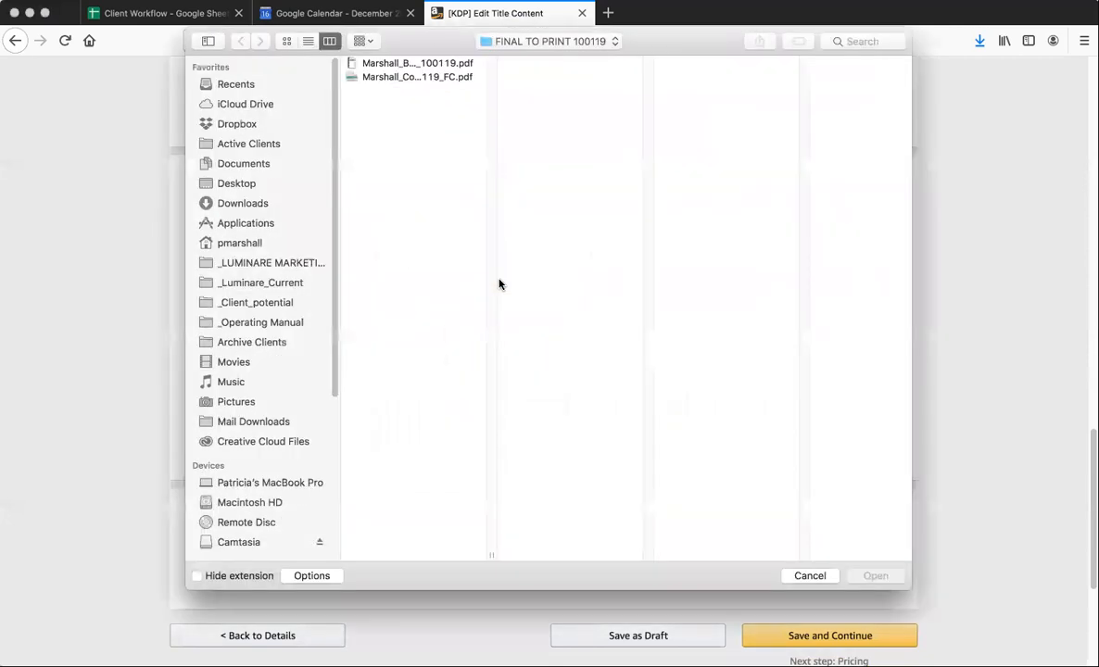
left_click(389, 78)
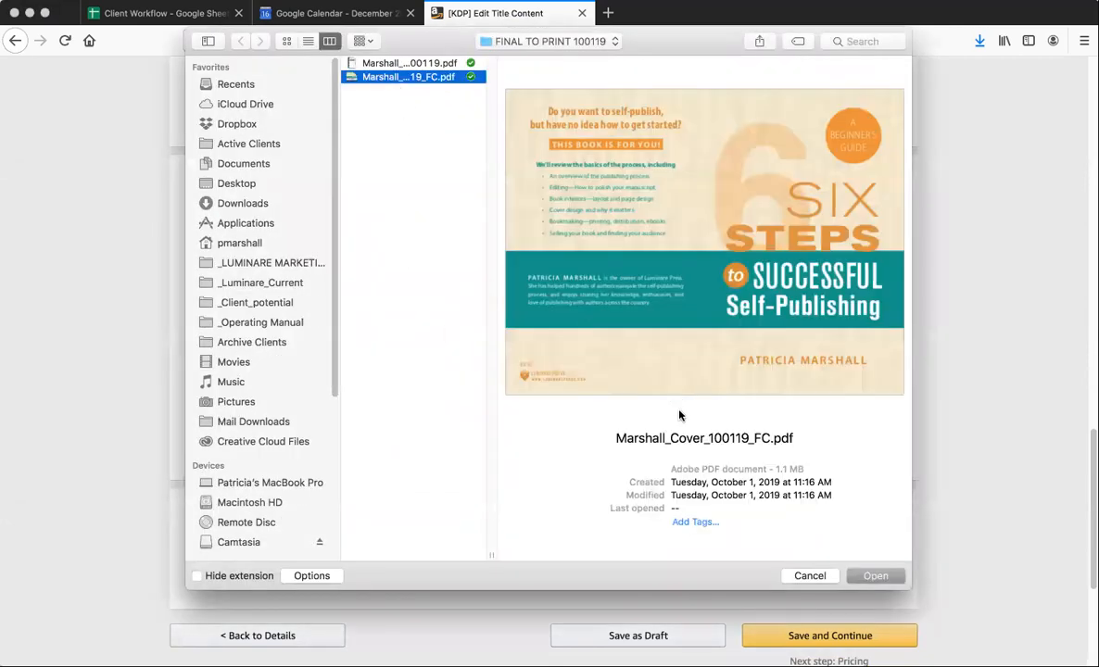
left_click(872, 581)
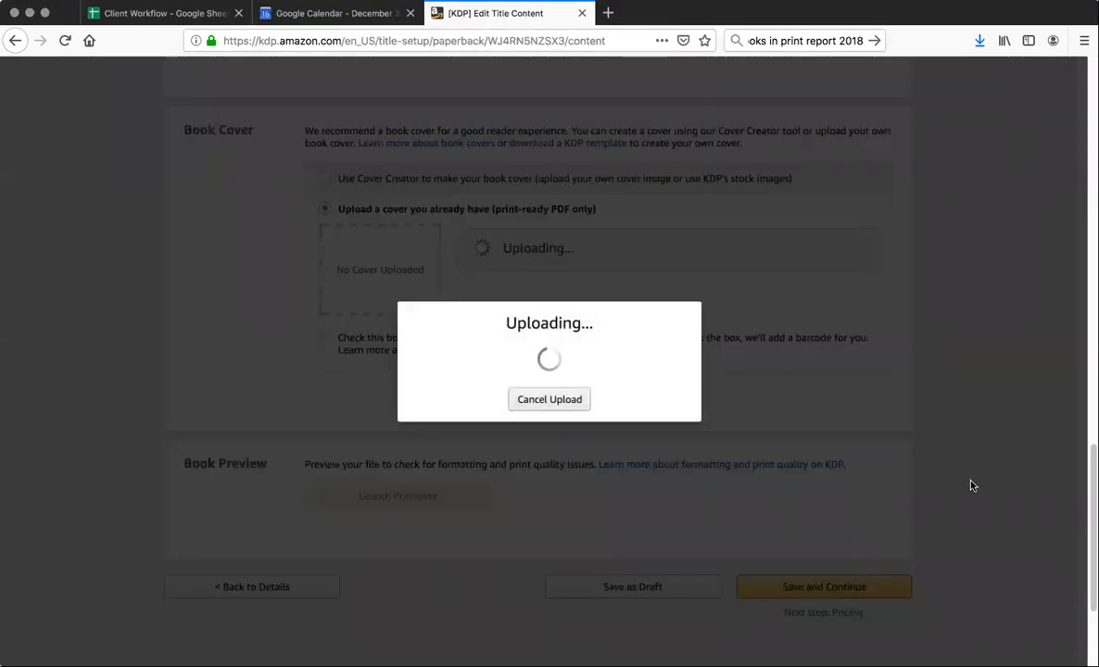
scroll(974, 486, "up", 1)
scroll(974, 487, "up", 3)
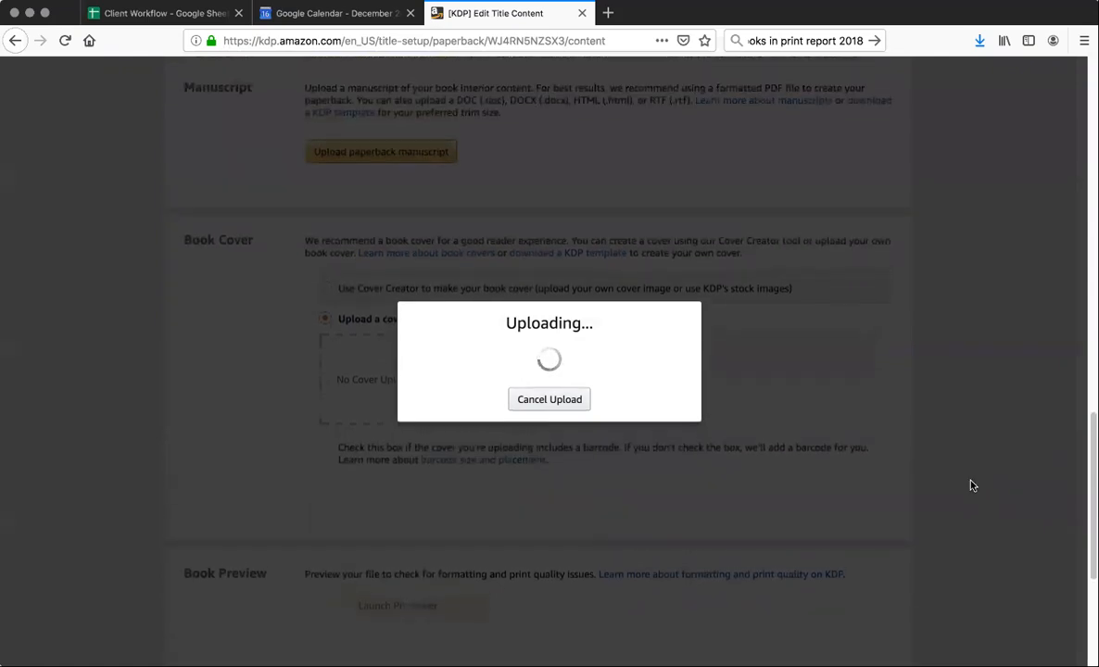
scroll(966, 499, "down", 2)
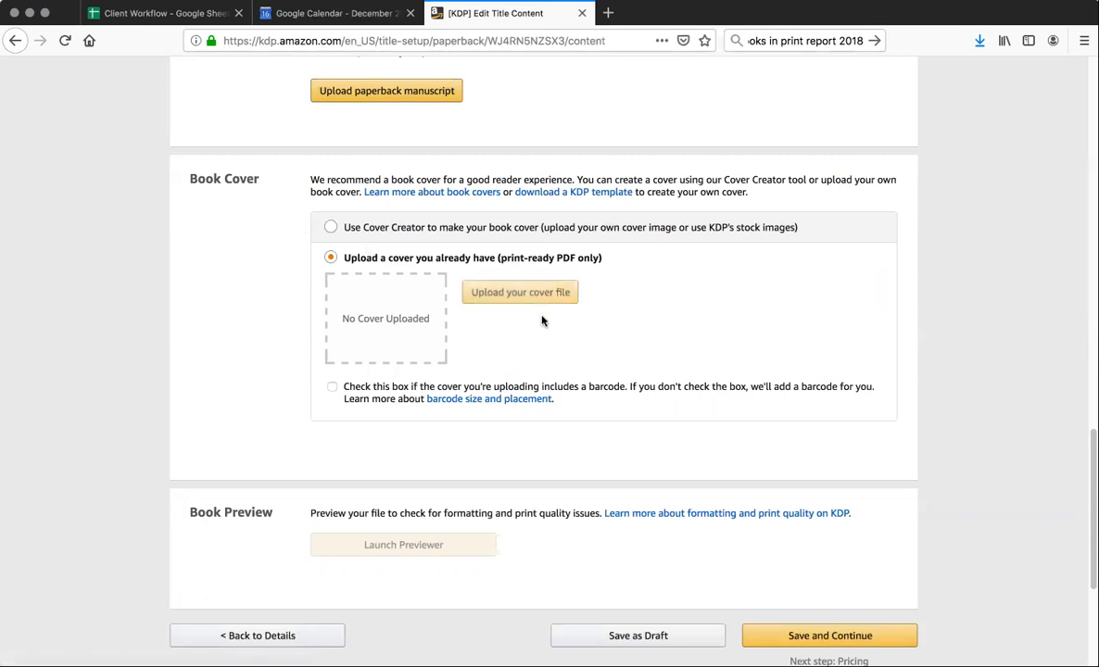
Review the paperback content page for errors, checking the ISBN, publication date, print options, manuscript, cover and preview sections
scroll(519, 389, "down", 2)
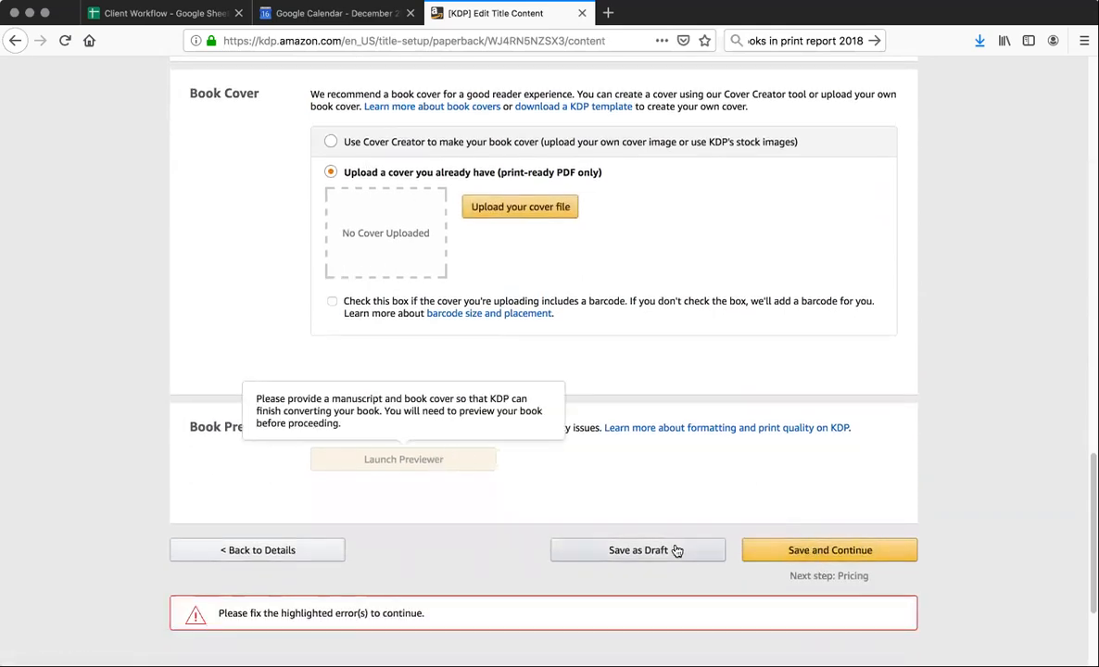
scroll(597, 370, "up", 10)
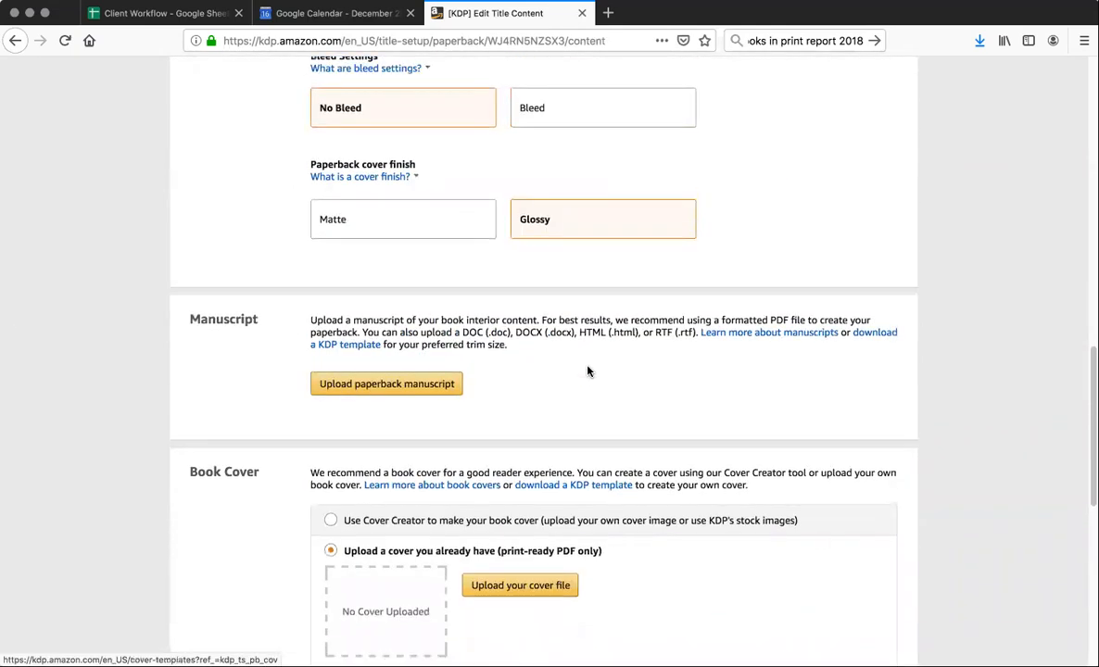
scroll(584, 373, "up", 3)
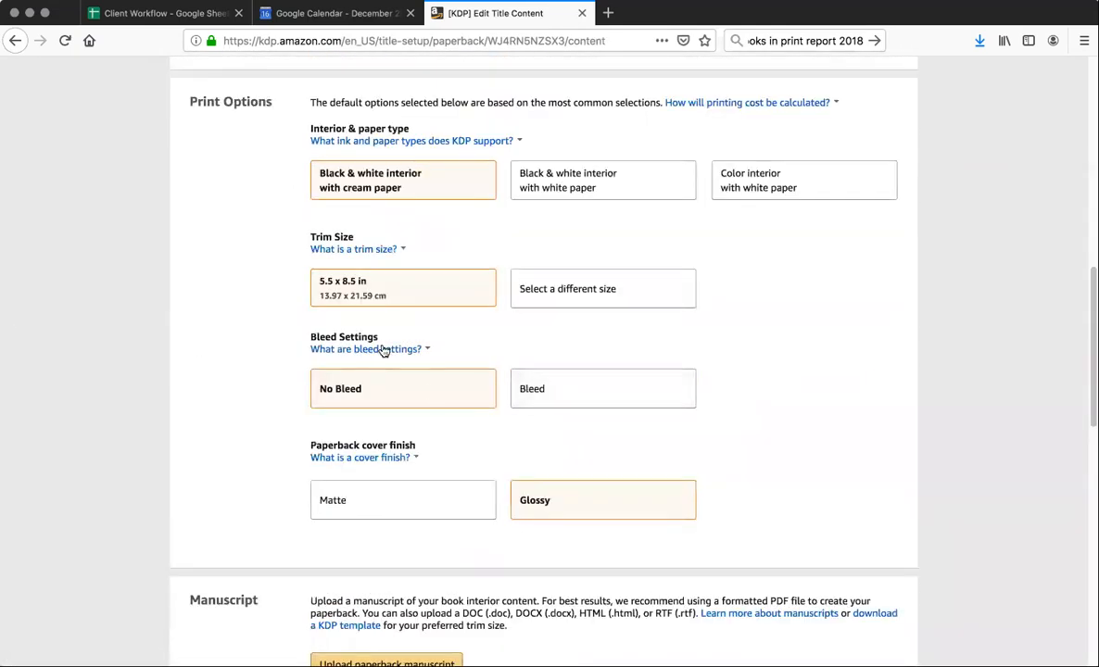
scroll(643, 282, "up", 10)
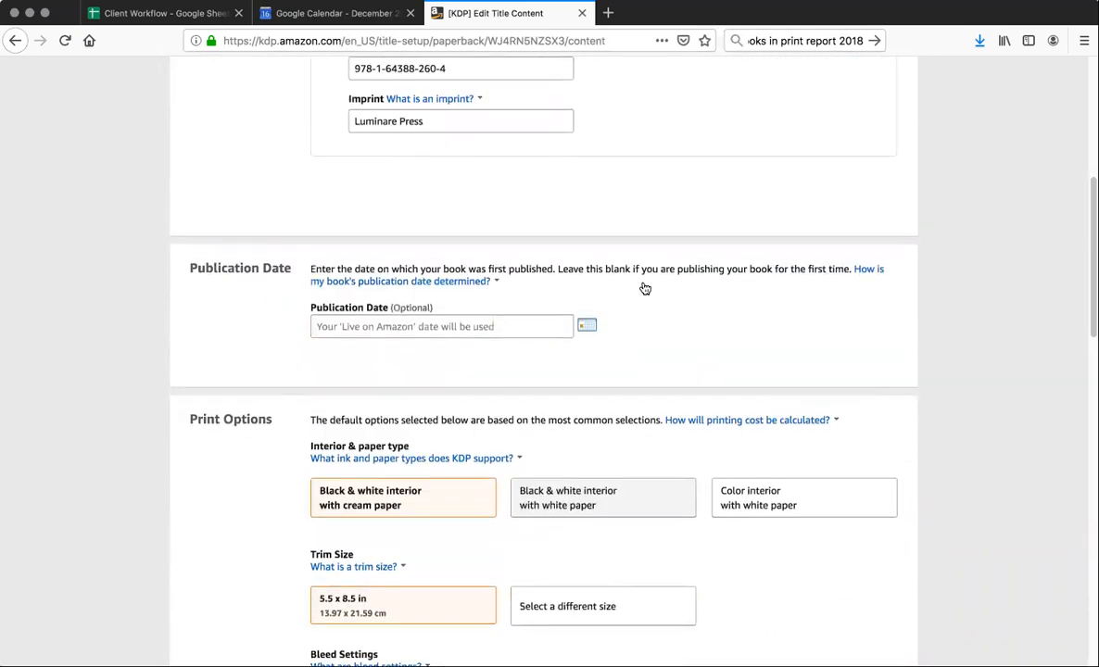
scroll(637, 291, "up", 1)
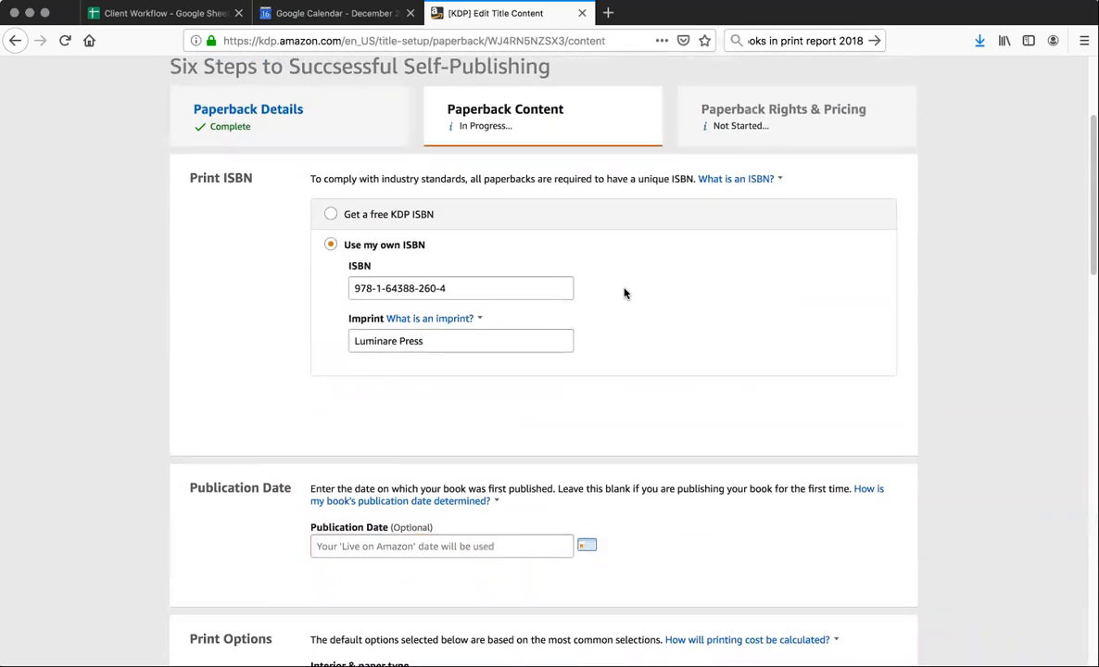
scroll(615, 297, "down", 2)
scroll(617, 296, "down", 5)
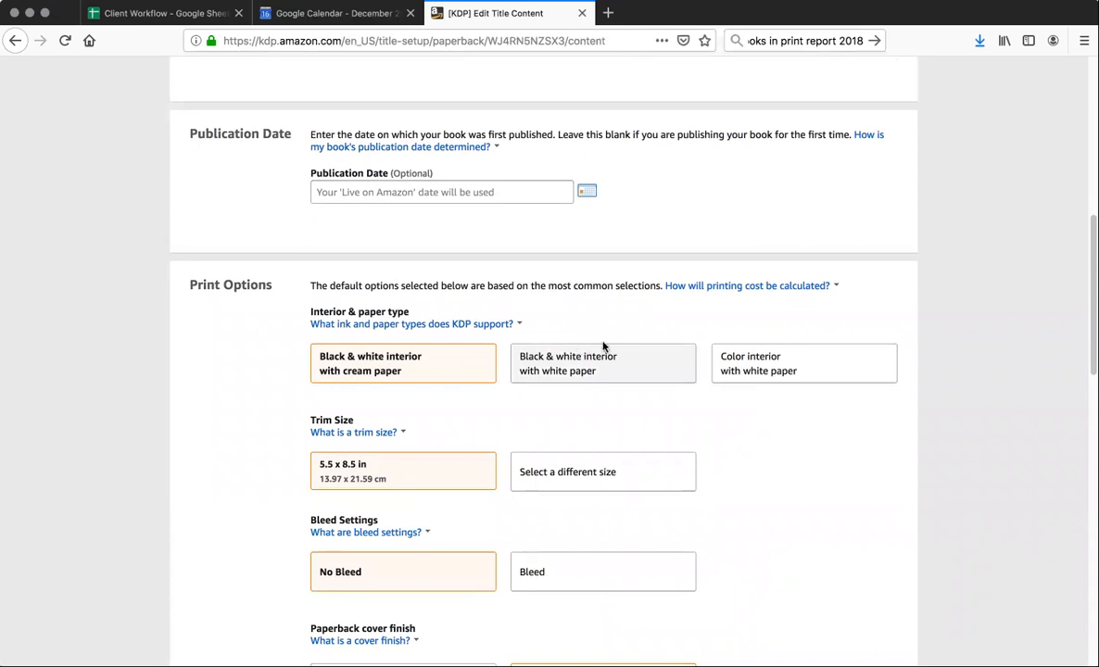
scroll(778, 500, "down", 4)
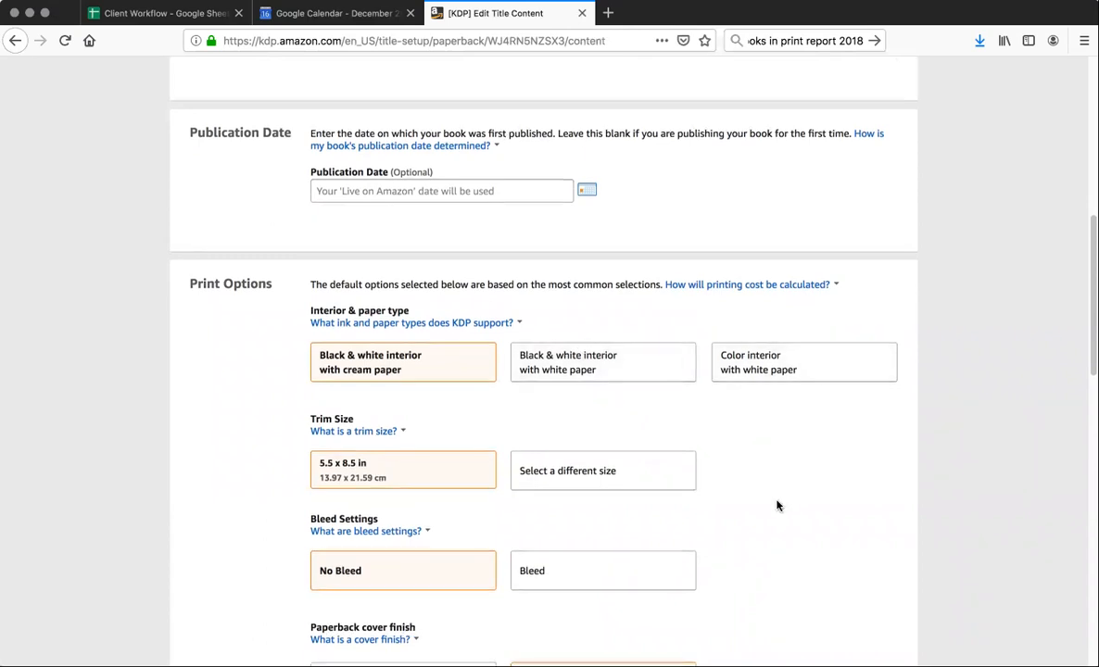
scroll(777, 498, "down", 8)
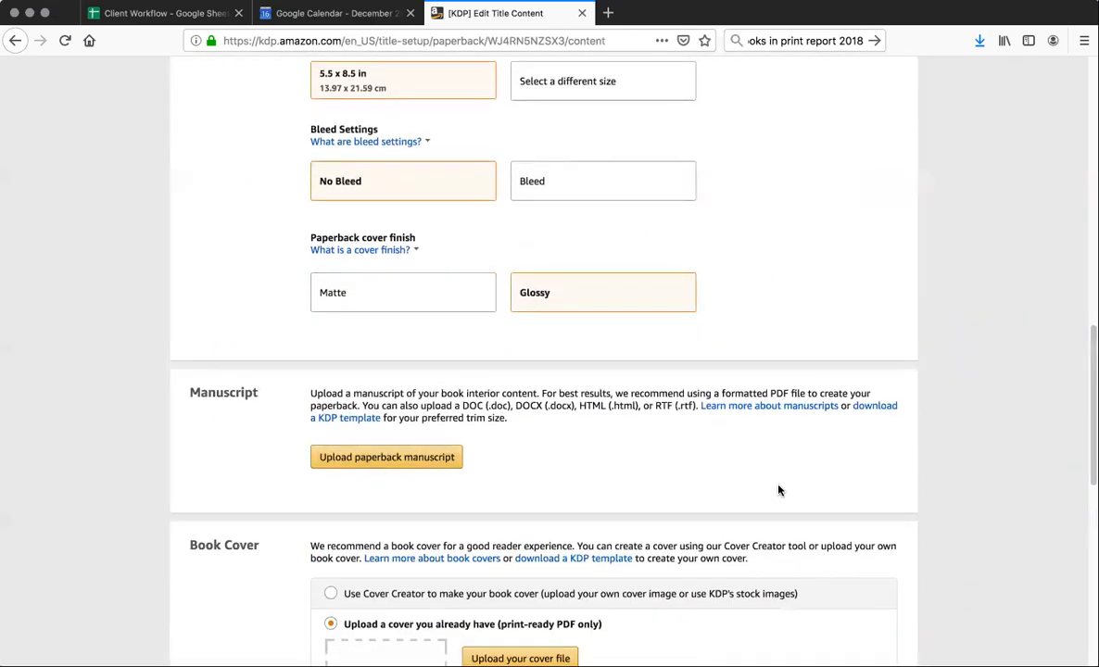
scroll(780, 487, "down", 6)
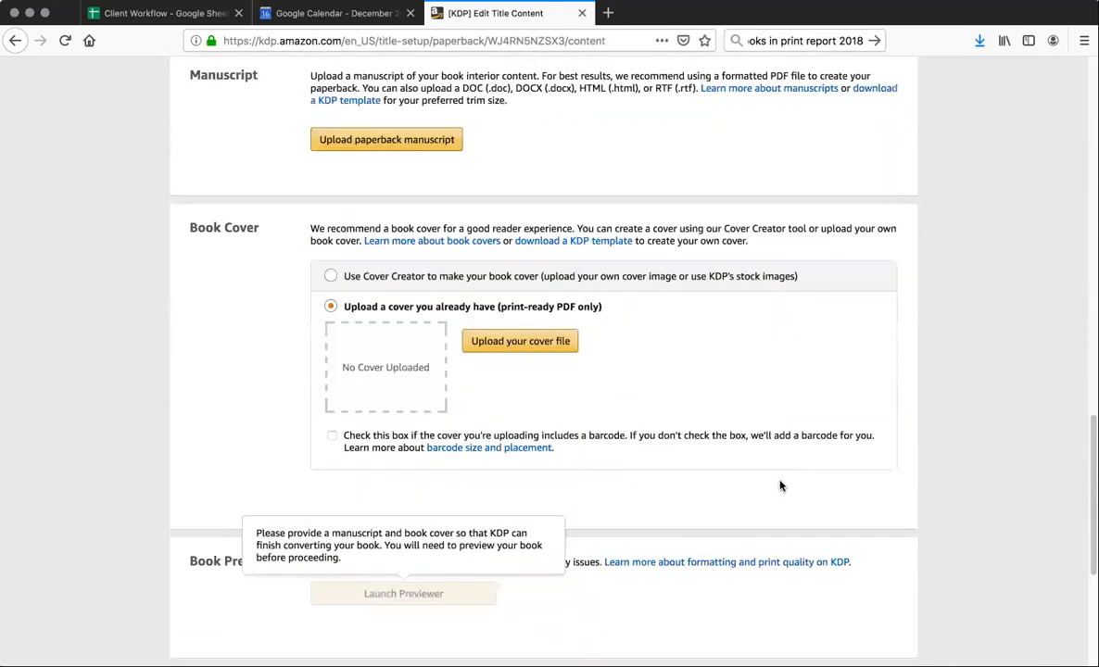
scroll(783, 487, "down", 3)
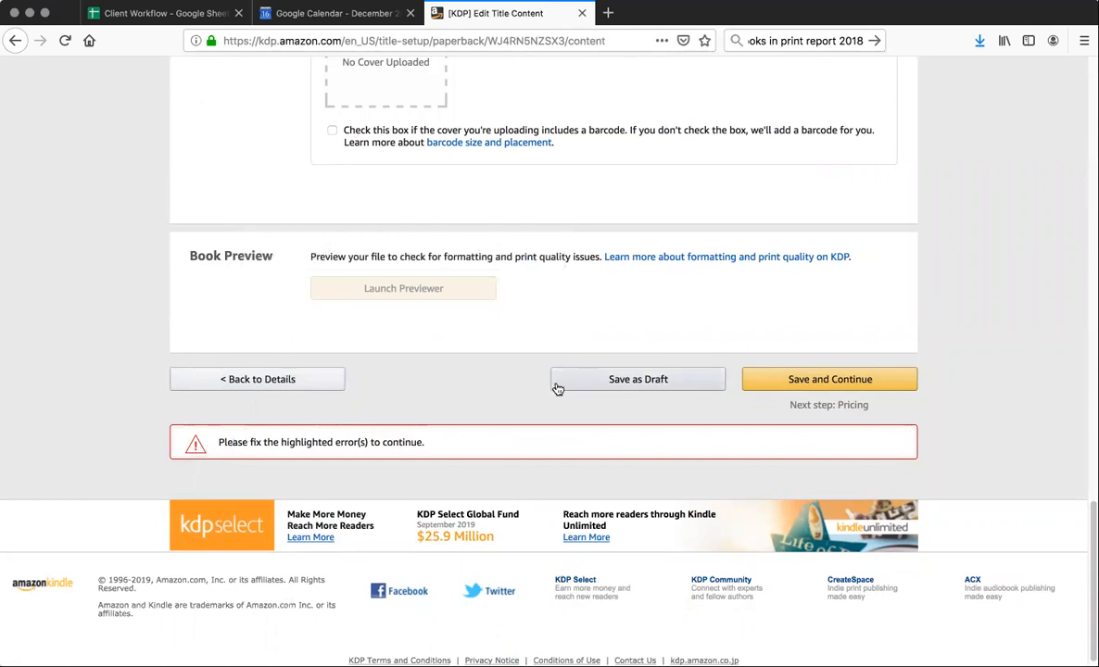
scroll(520, 399, "up", 3)
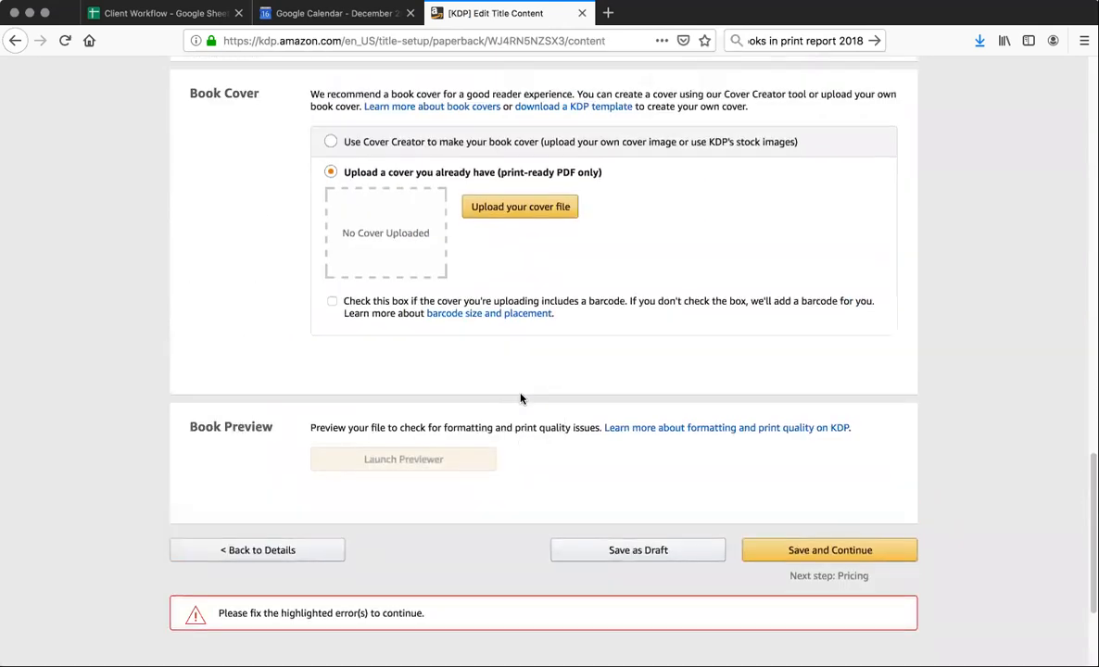
scroll(520, 399, "up", 7)
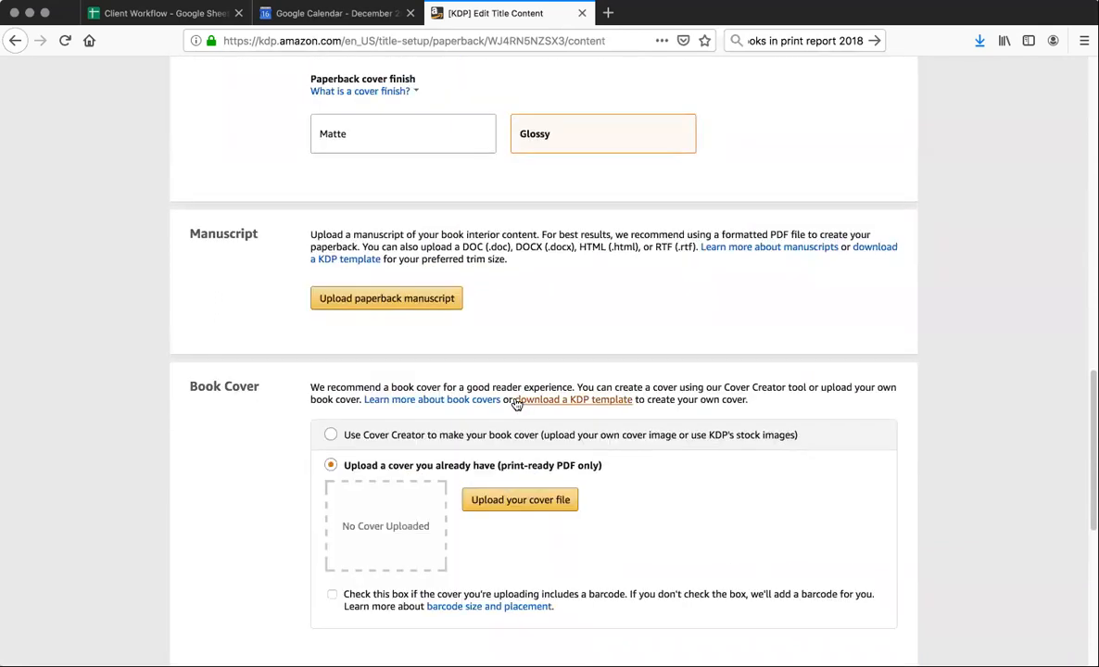
scroll(515, 402, "up", 6)
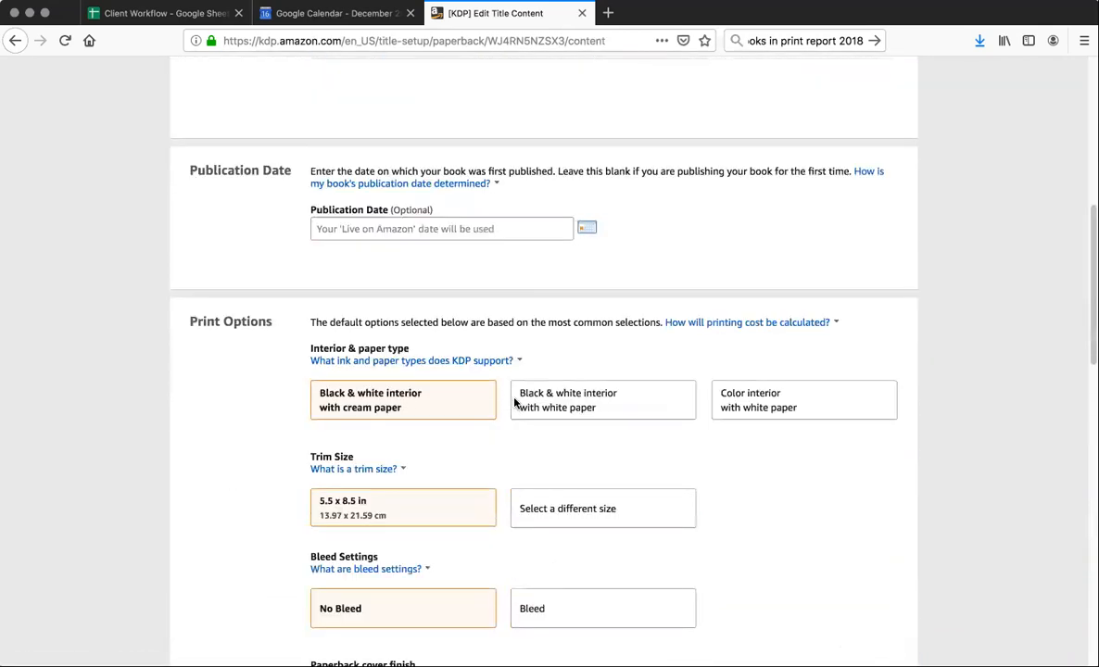
scroll(515, 402, "up", 3)
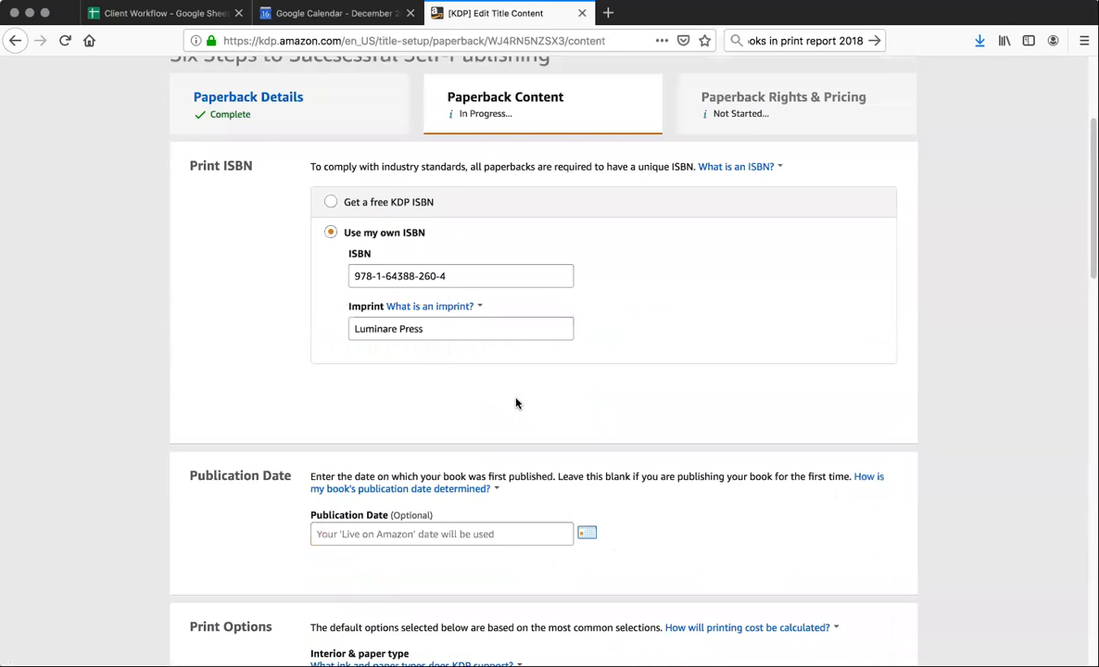
Go back over the paperback content sections, from the ISBN, publication date and print options down to the manuscript and cover uploads
scroll(516, 403, "up", 3)
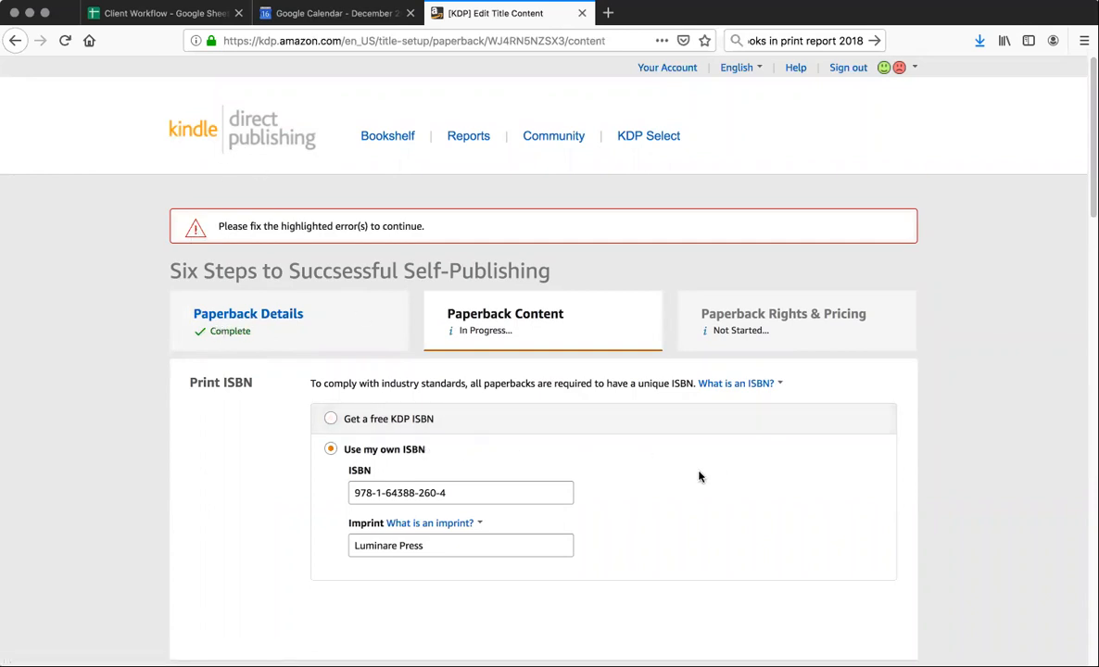
scroll(717, 481, "down", 3)
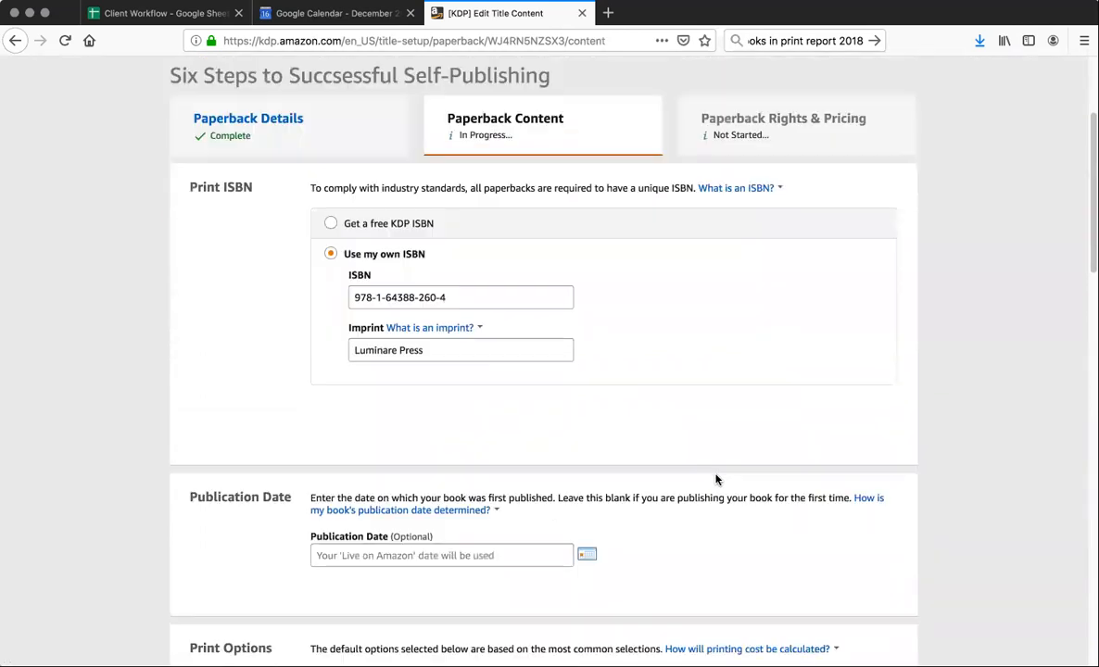
scroll(715, 478, "down", 5)
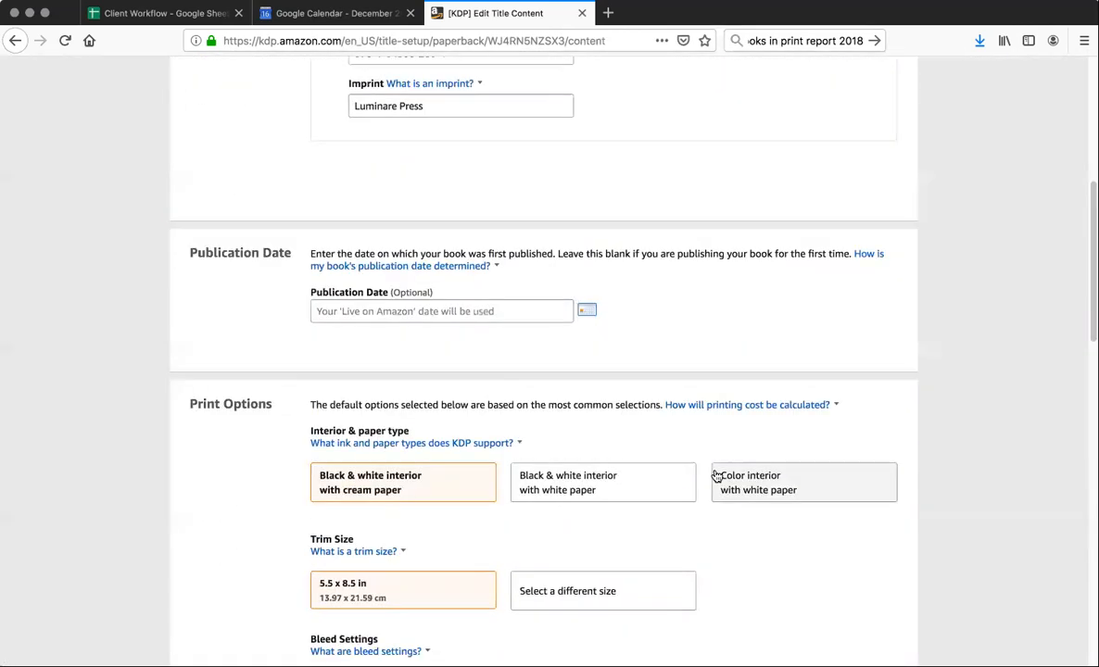
scroll(714, 477, "up", 4)
scroll(712, 471, "down", 5)
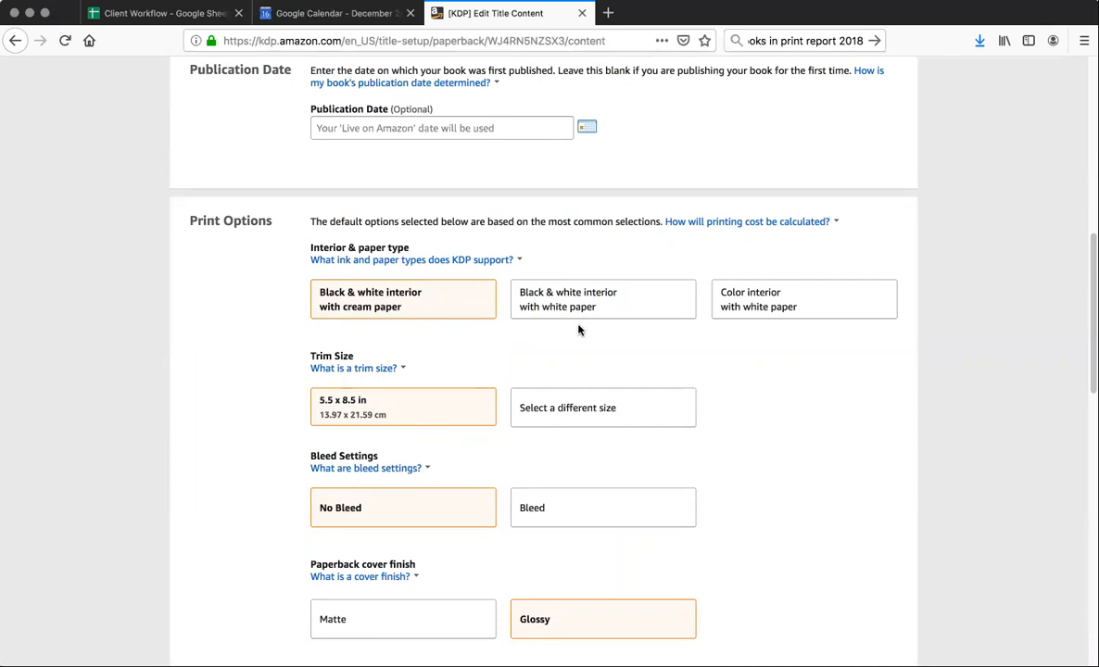
scroll(577, 342, "down", 5)
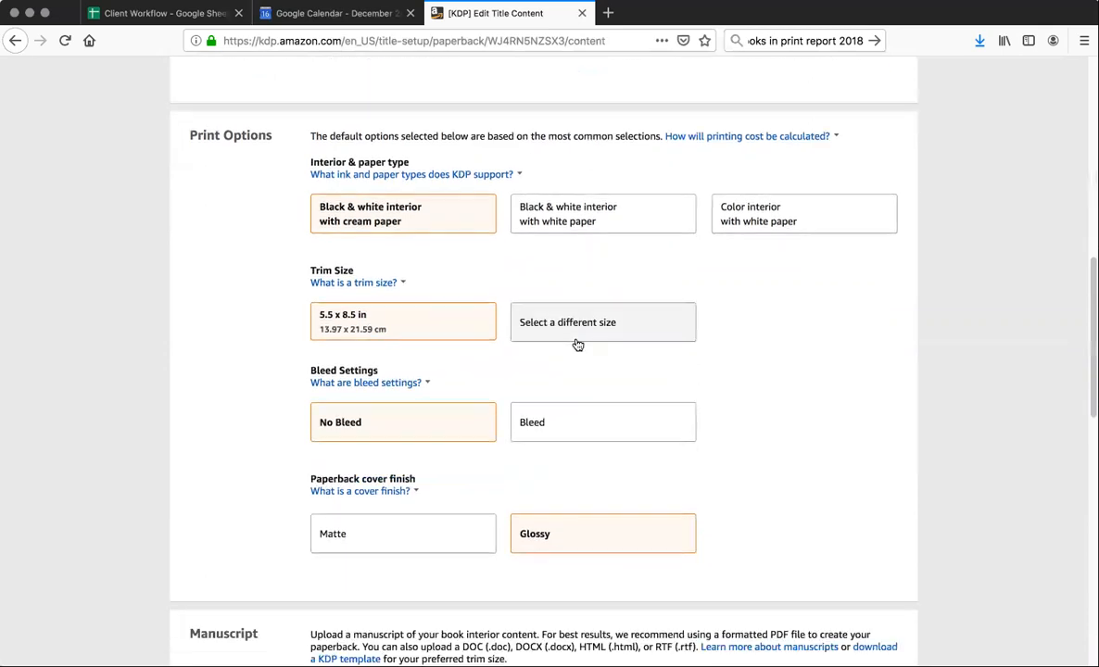
scroll(577, 349, "down", 4)
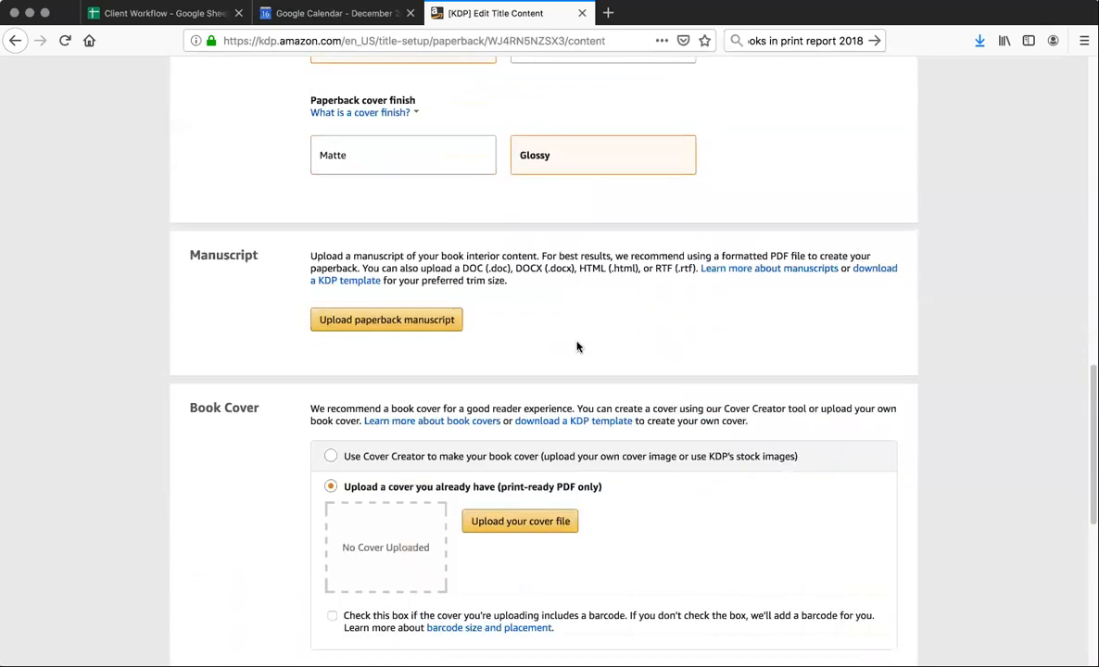
scroll(576, 346, "down", 4)
scroll(575, 345, "down", 5)
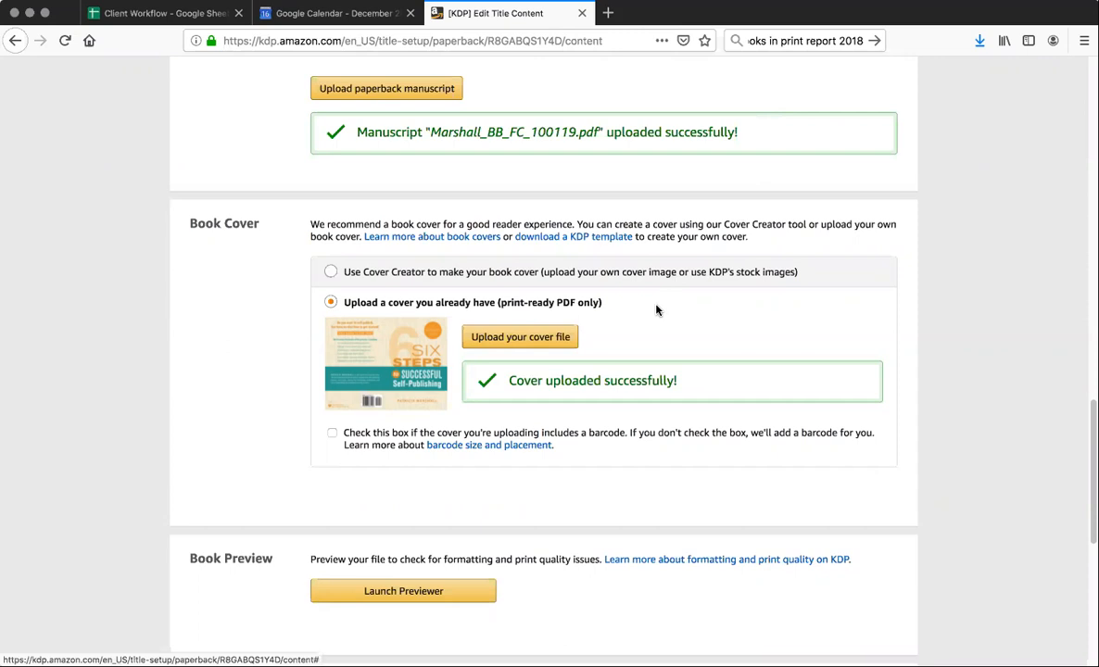
Check the uploaded manuscript and cover of the Six Steps to Successful Self-Publishing paperback, and launch the book previewer
scroll(656, 309, "up", 2)
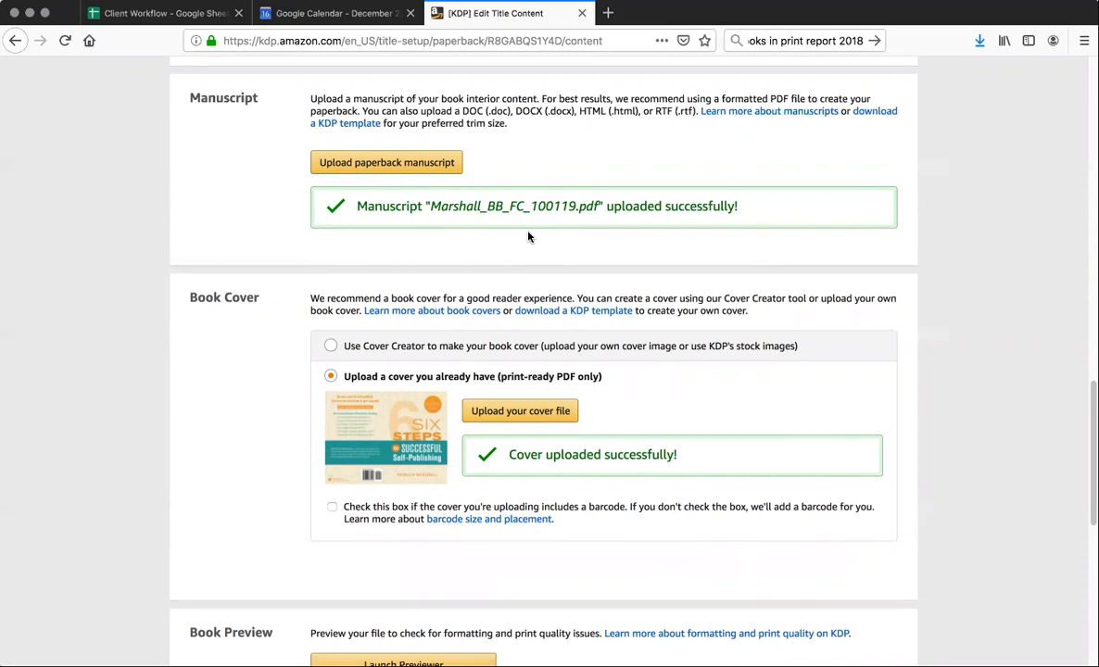
scroll(528, 237, "down", 5)
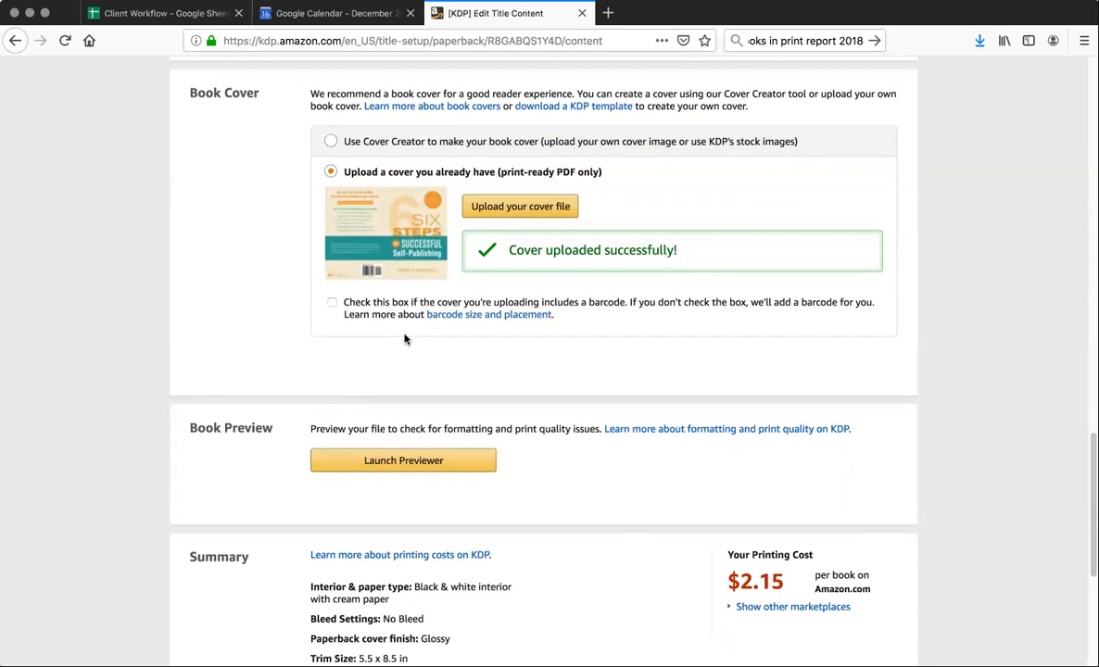
scroll(404, 339, "down", 2)
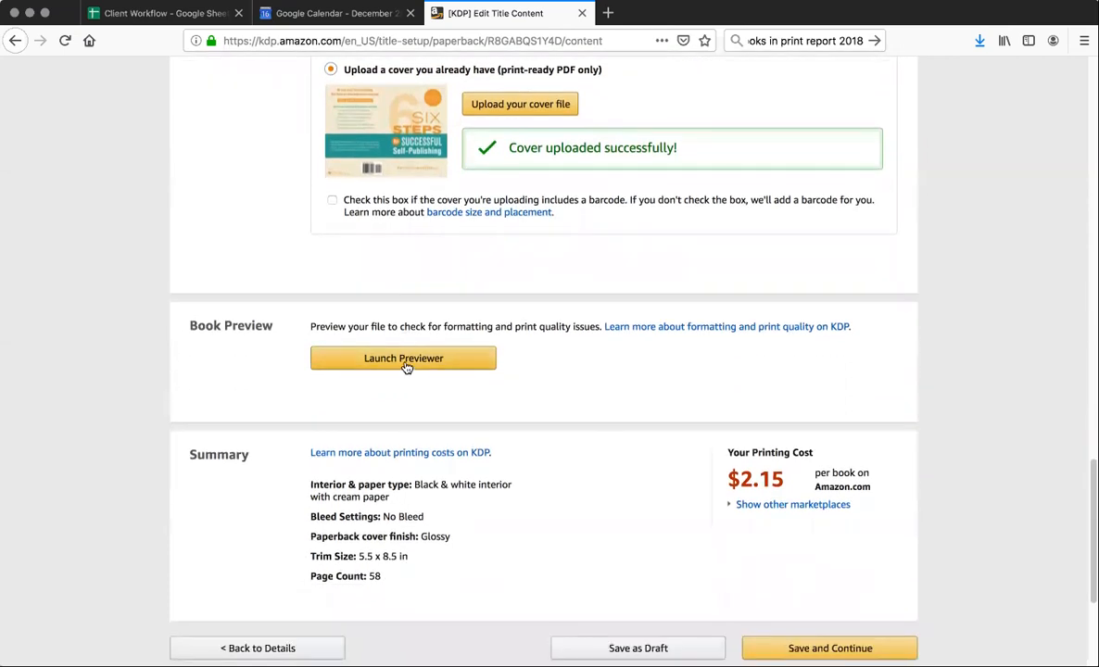
left_click(405, 362)
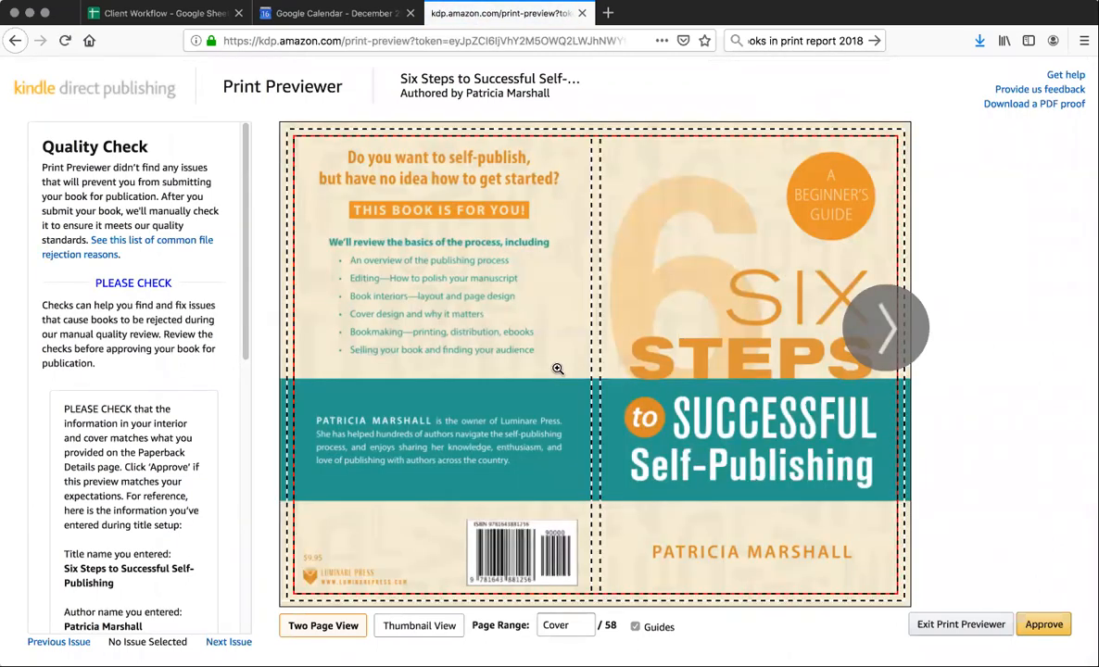
Page through the print preview from the cover to pages 36-37 and approve the book
left_click(888, 330)
left_click(888, 330)
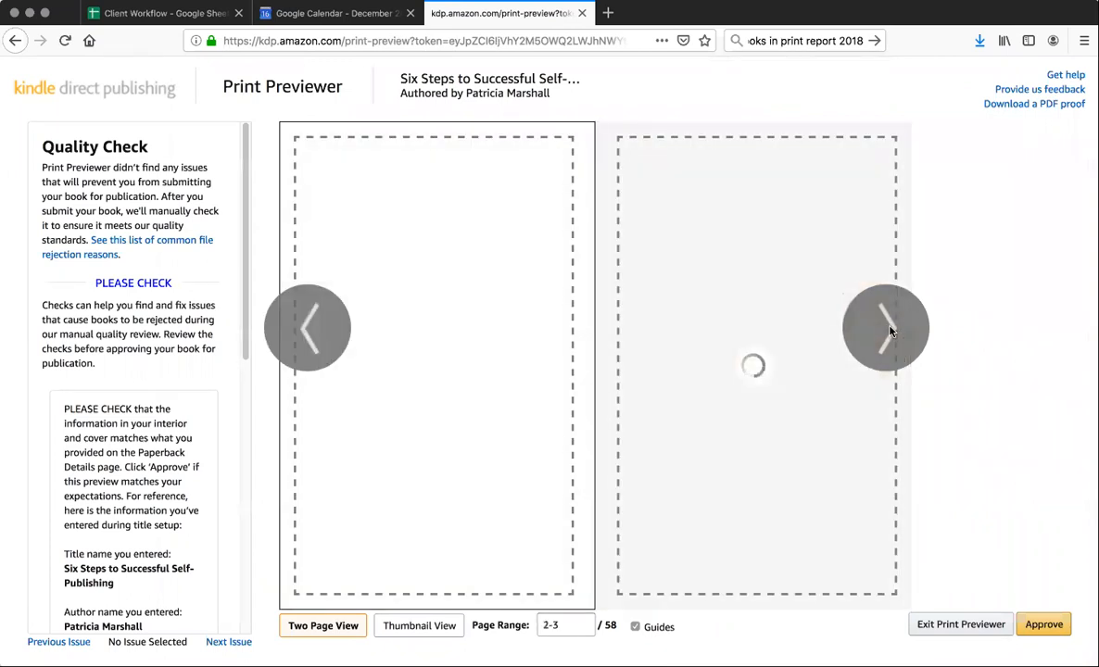
left_click(887, 330)
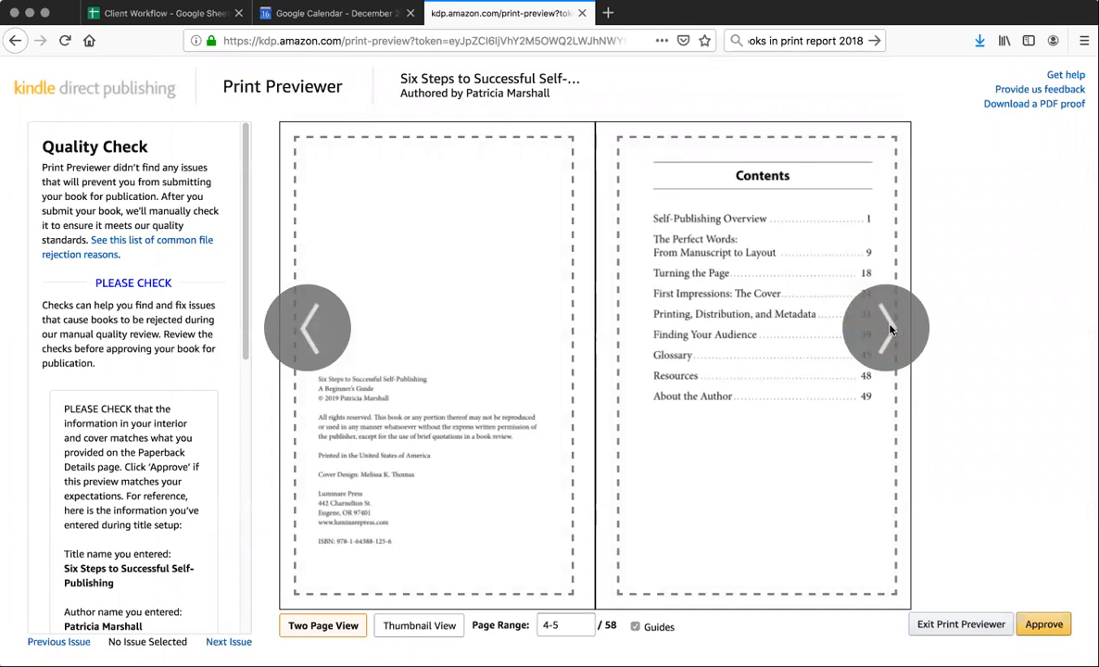
left_click(887, 330)
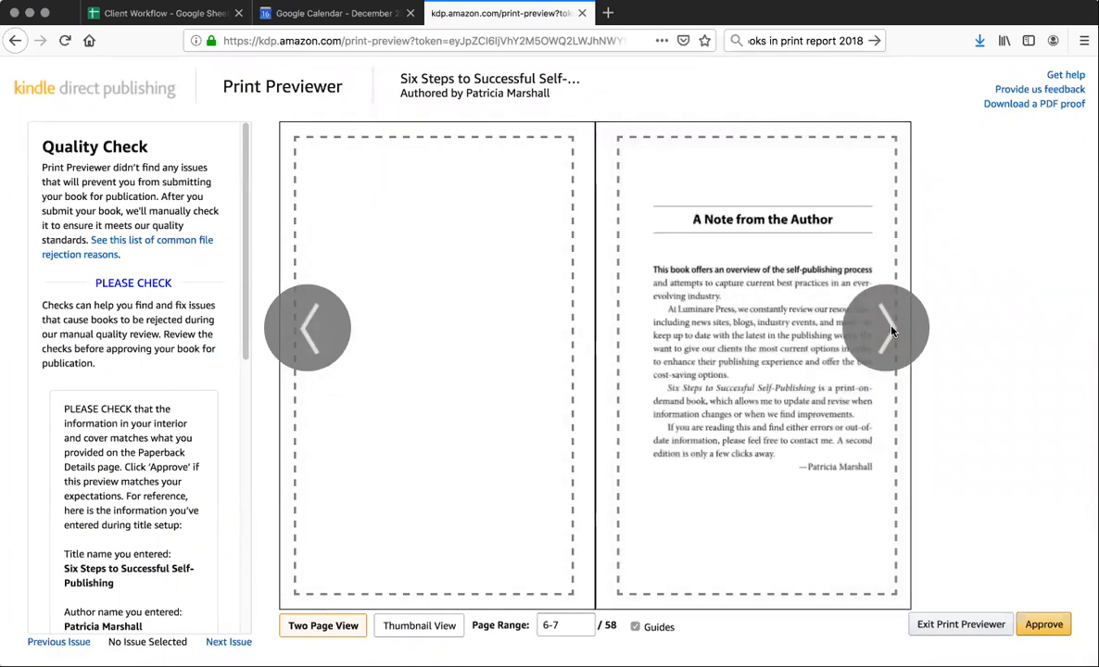
left_click(889, 330)
left_click(889, 330)
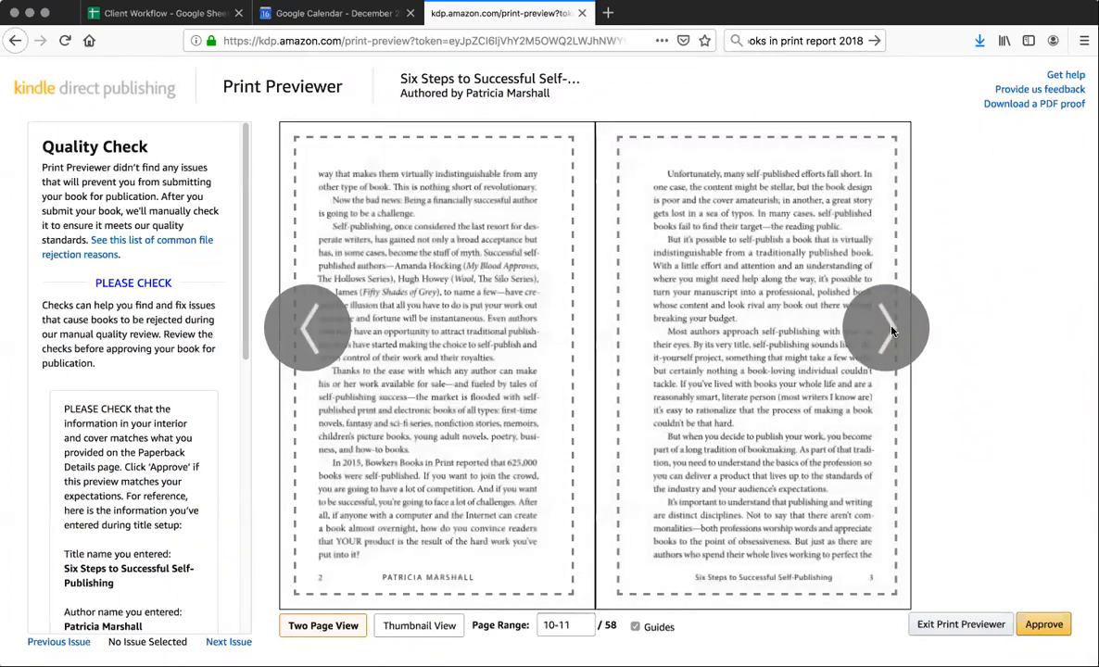
left_click(889, 329)
left_click(889, 330)
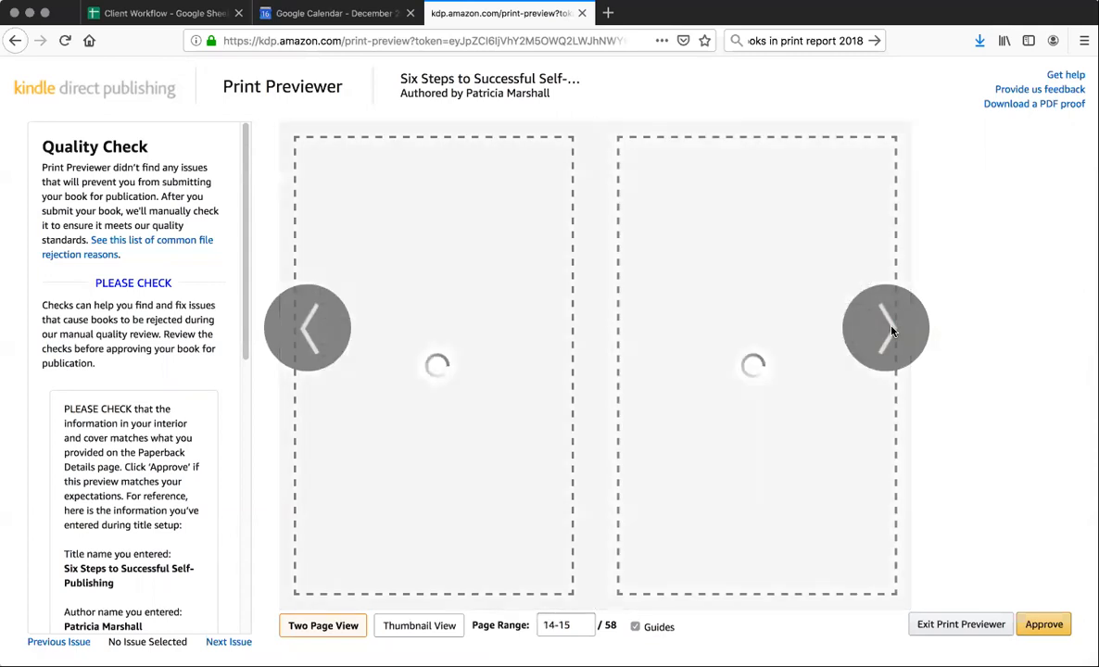
left_click(889, 330)
left_click(890, 330)
left_click(889, 330)
left_click(889, 330)
left_click(889, 330)
left_click(889, 330)
left_click(889, 330)
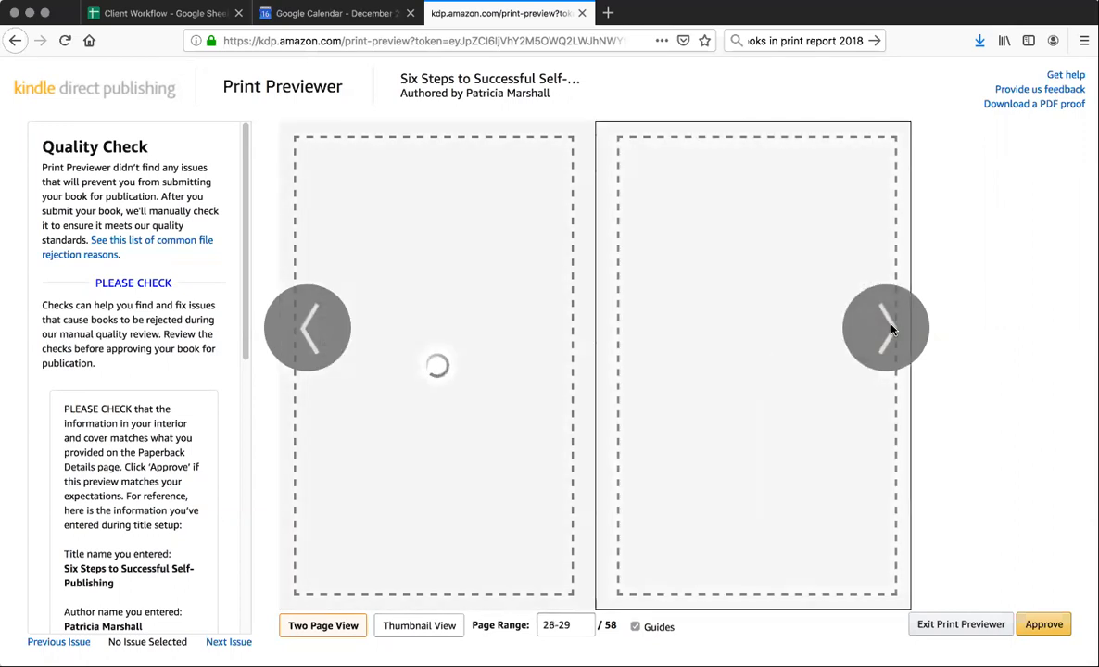
left_click(889, 329)
left_click(889, 330)
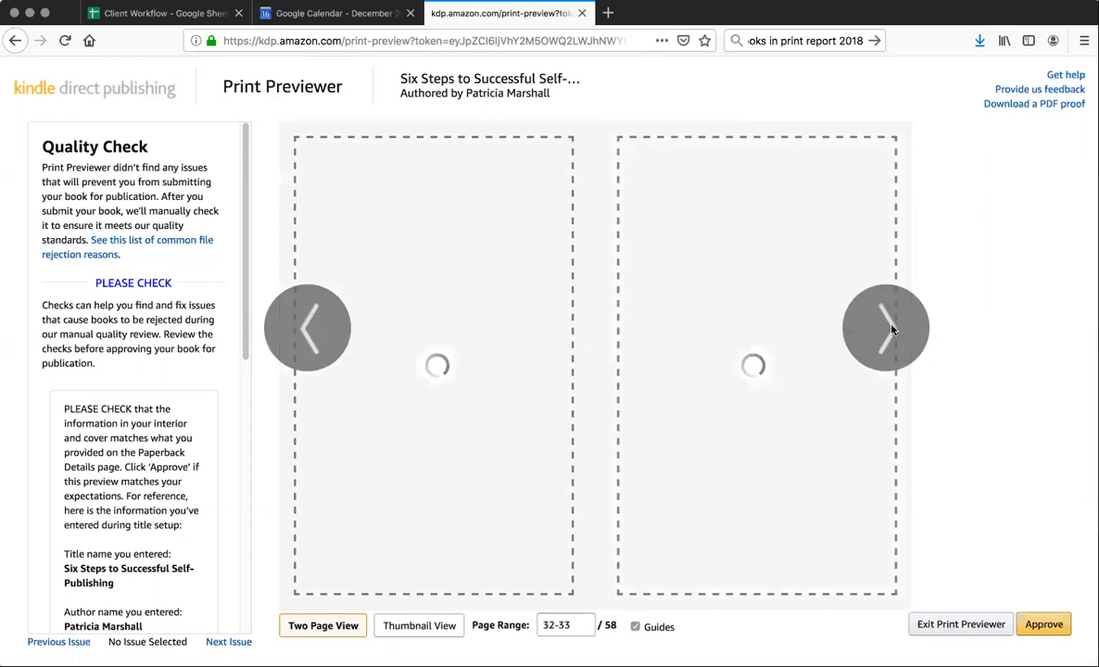
left_click(889, 329)
left_click(890, 330)
left_click(1044, 627)
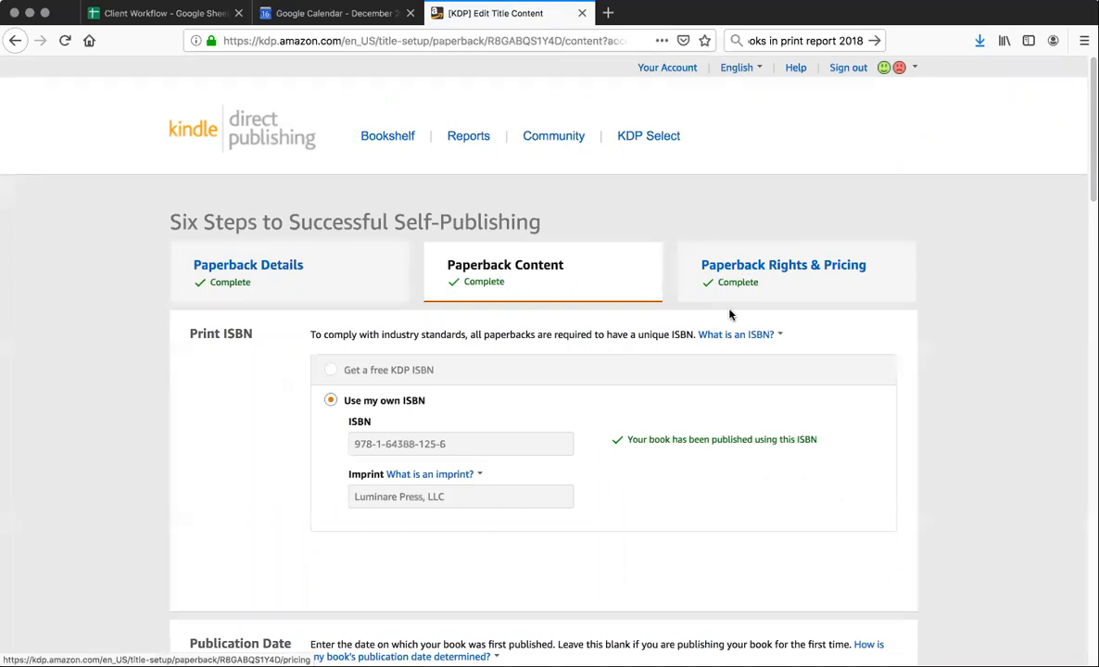
Save the paperback content and continue to the rights and pricing stage
scroll(729, 395, "down", 20)
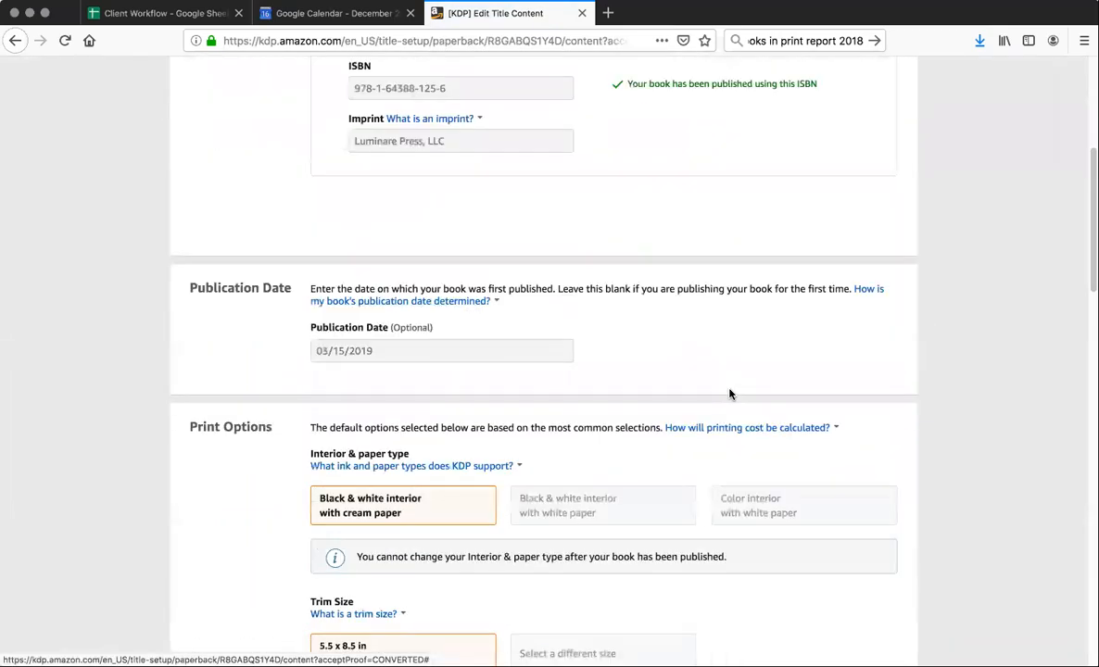
scroll(729, 395, "down", 3)
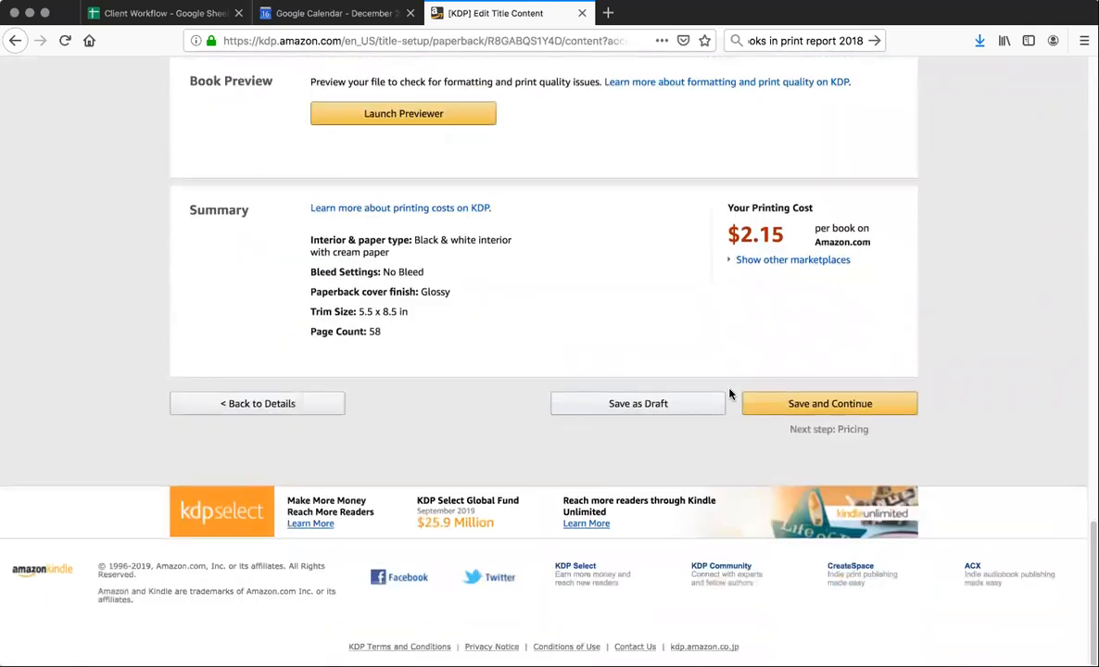
left_click(803, 405)
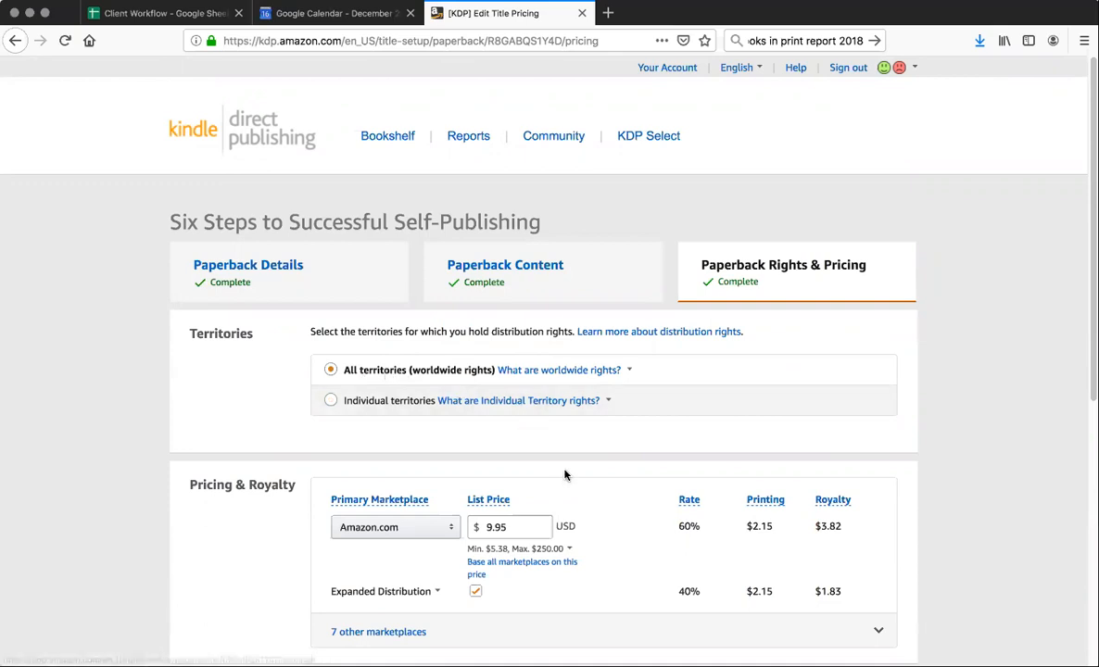
Check the territories, list price and royalty settings, and save the paperback as a draft
scroll(565, 474, "down", 1)
scroll(565, 475, "down", 5)
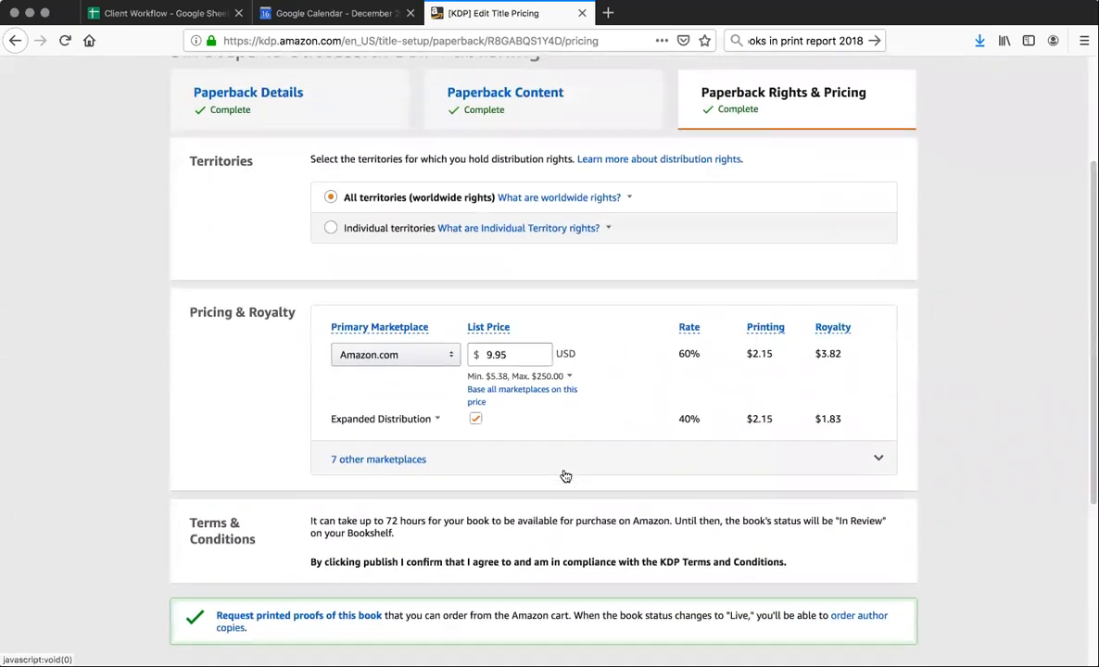
left_click(506, 300)
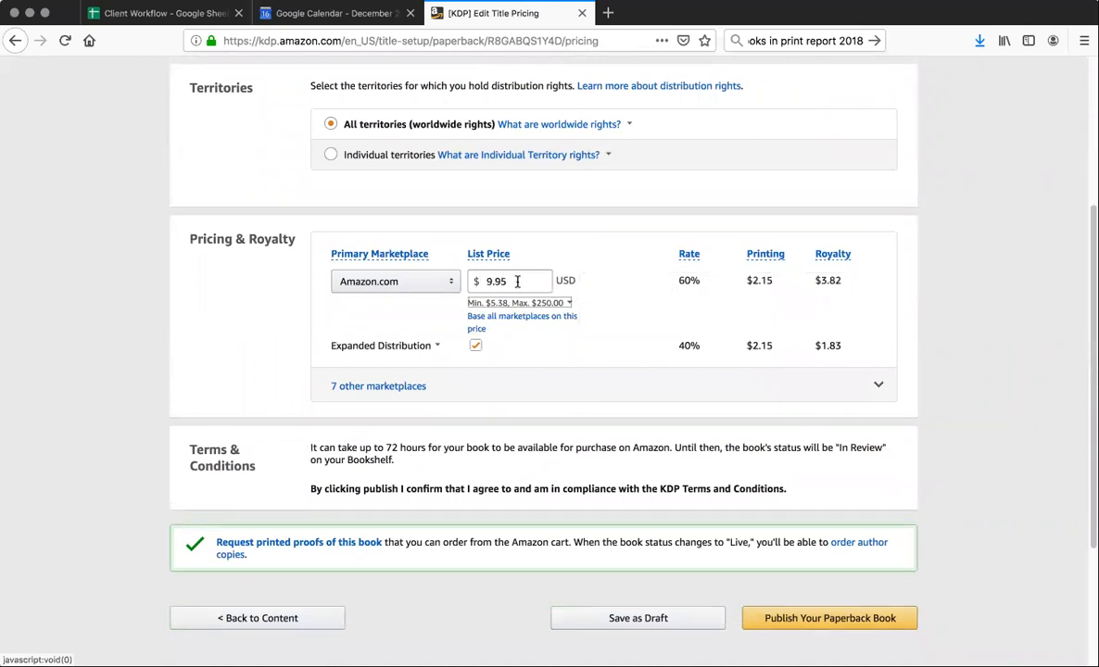
scroll(516, 281, "down", 2)
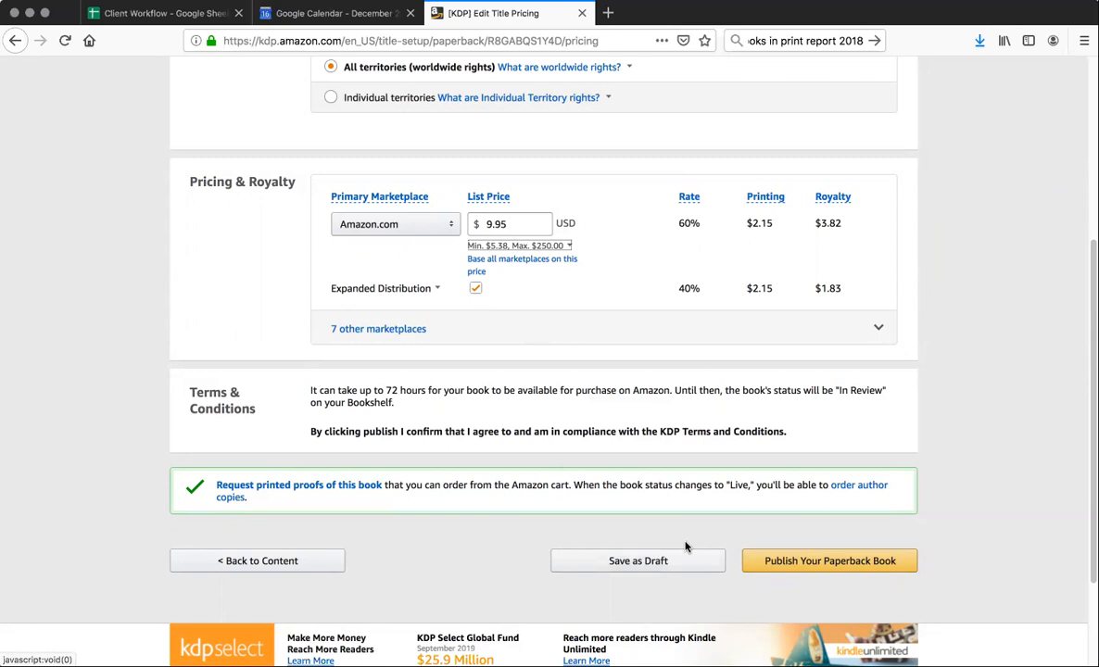
left_click(656, 562)
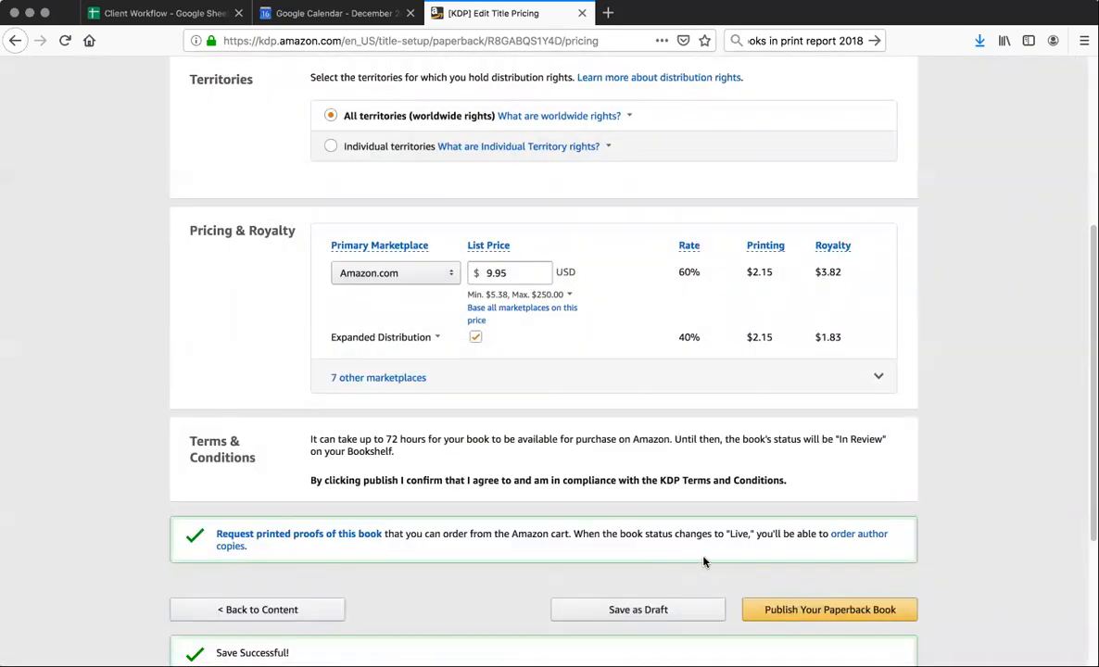
Open the printed proof request, choose Amazon.com as its marketplace, and submit it but cancel at the confirmation
scroll(703, 560, "down", 3)
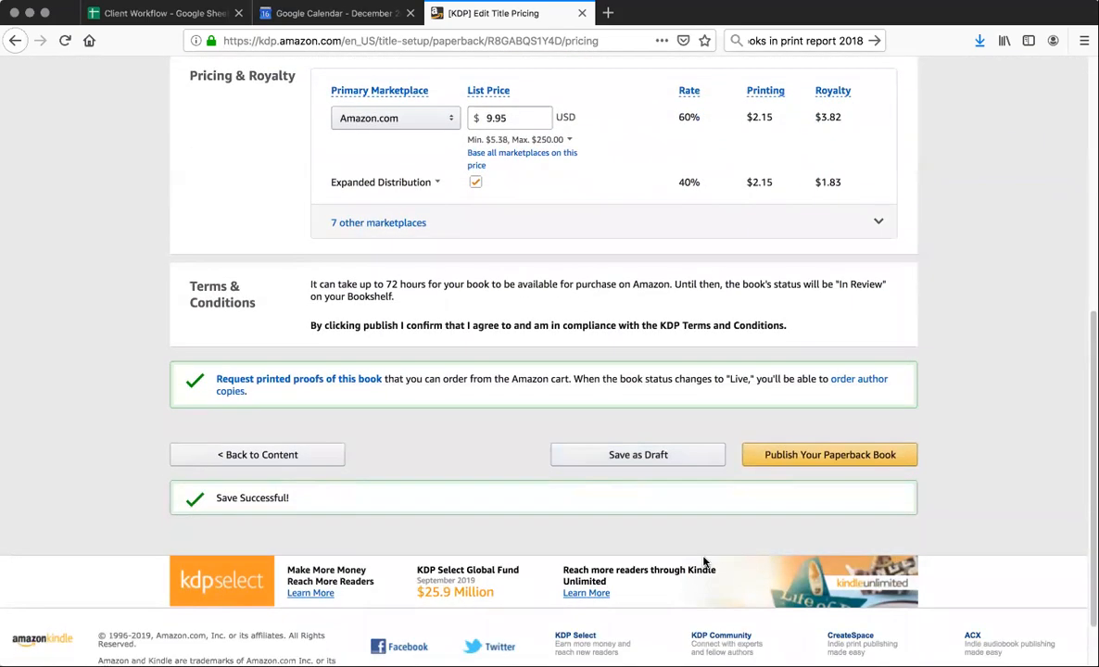
scroll(703, 561, "down", 1)
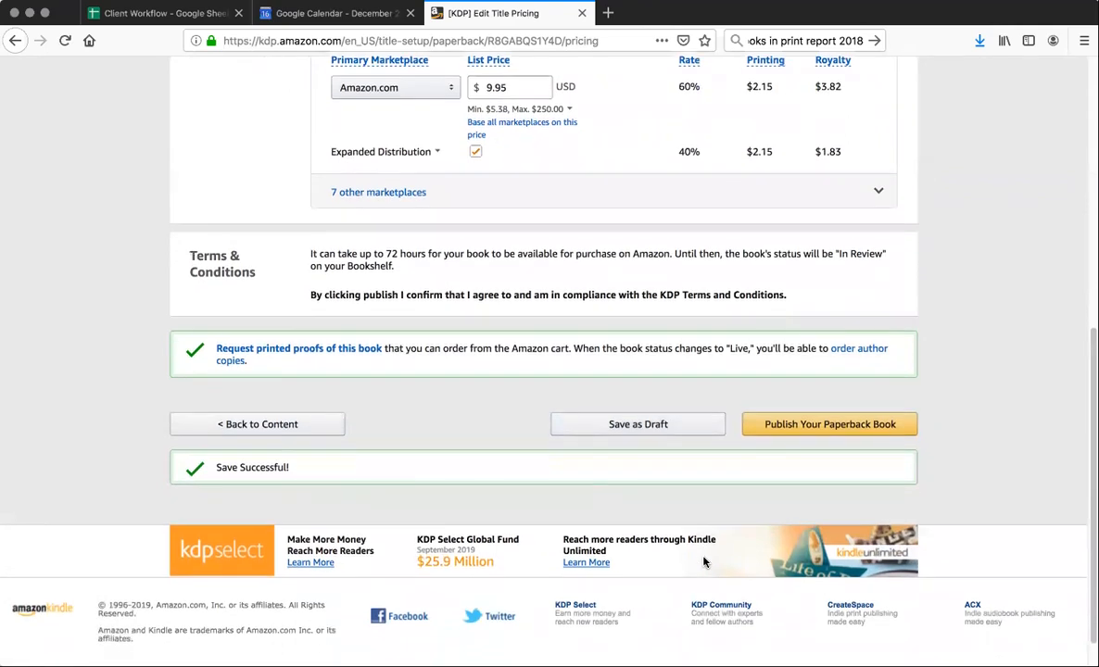
left_click(301, 350)
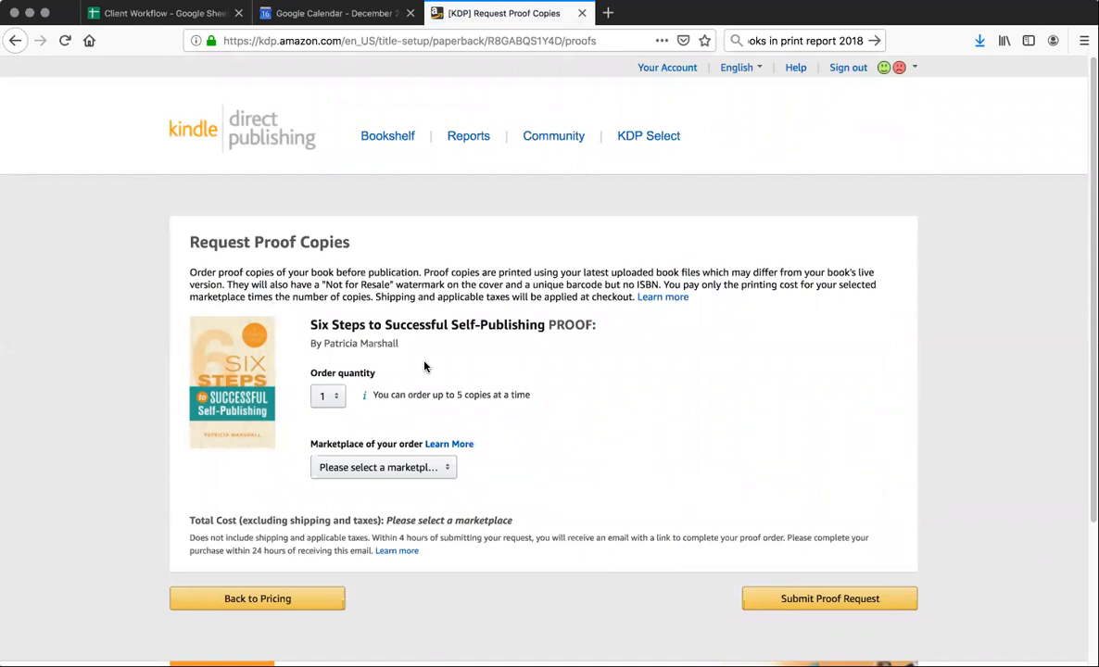
scroll(424, 367, "down", 3)
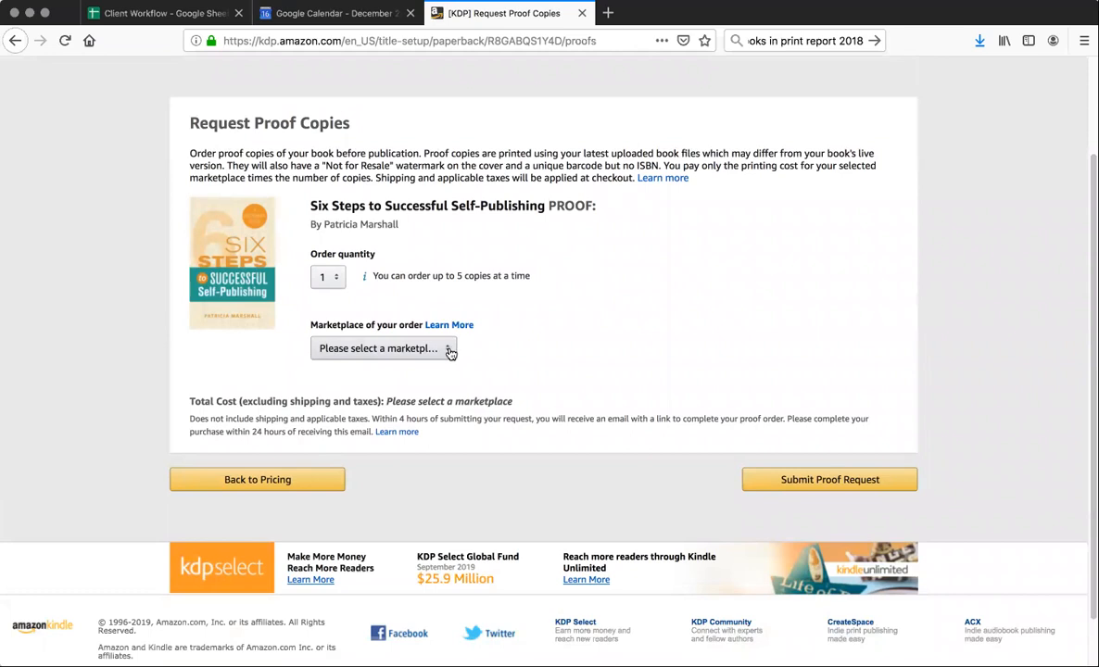
left_click(448, 352)
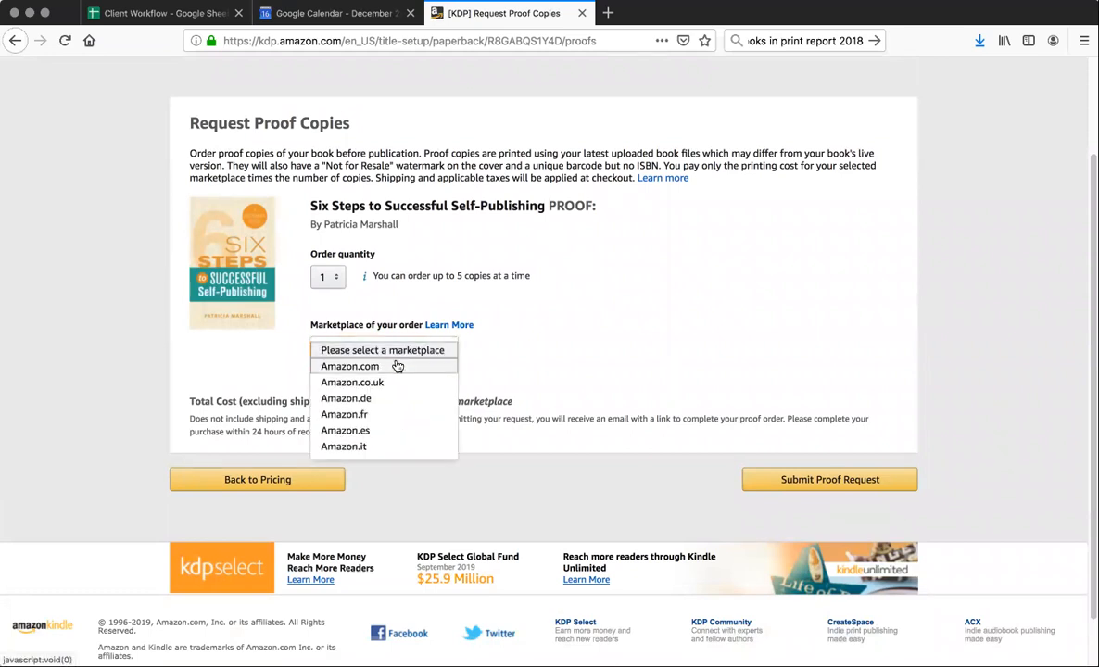
left_click(343, 366)
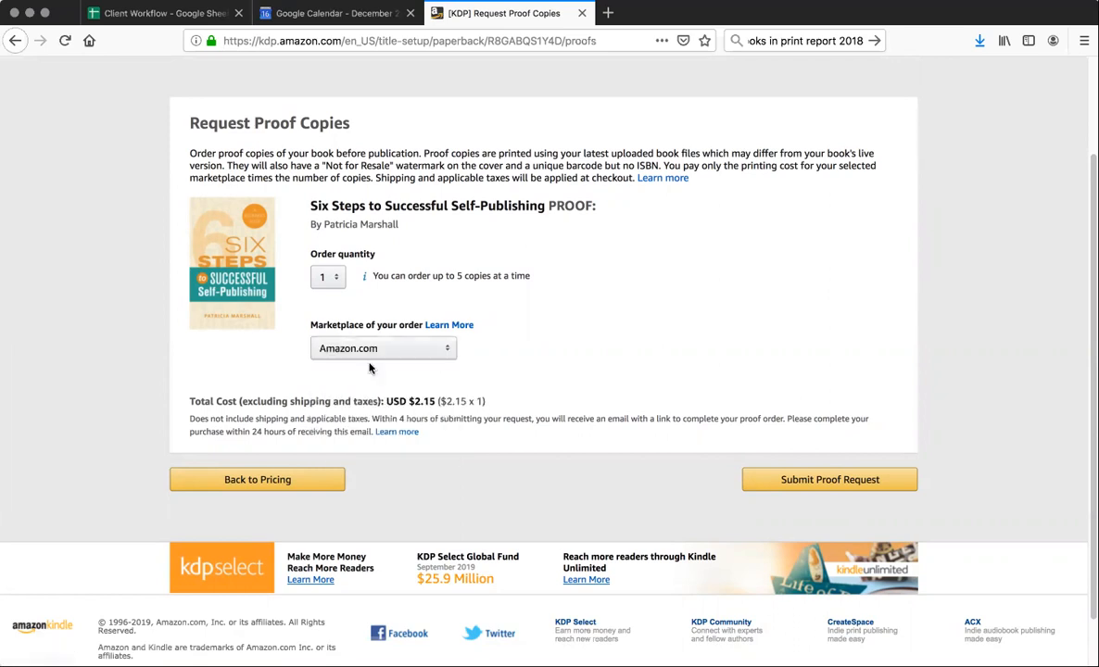
left_click(838, 479)
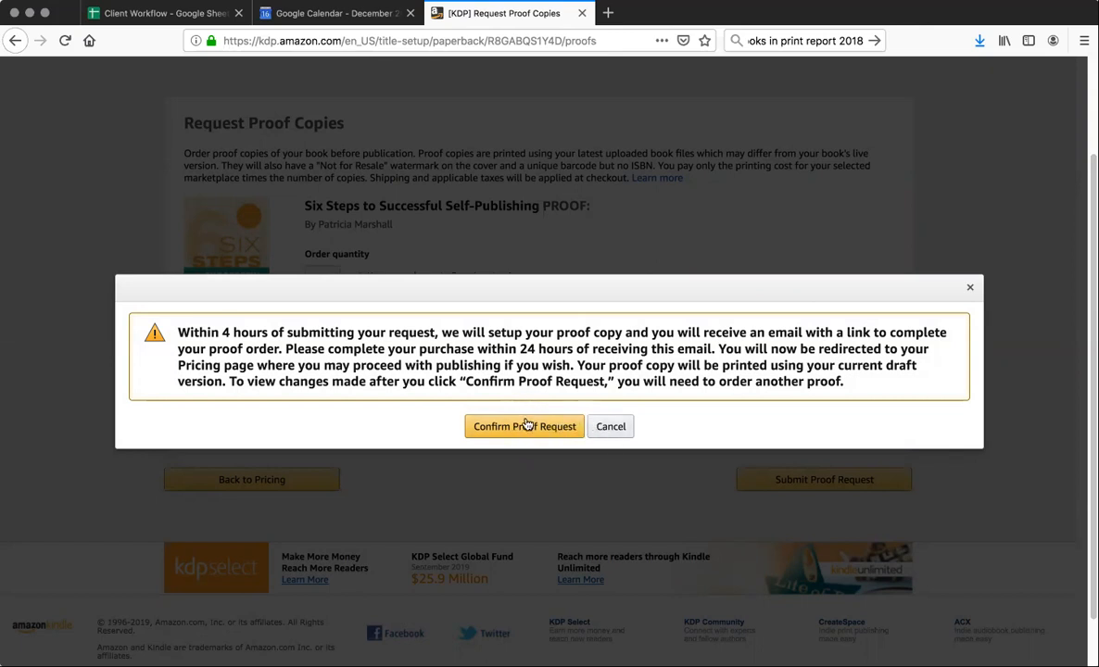
left_click(618, 434)
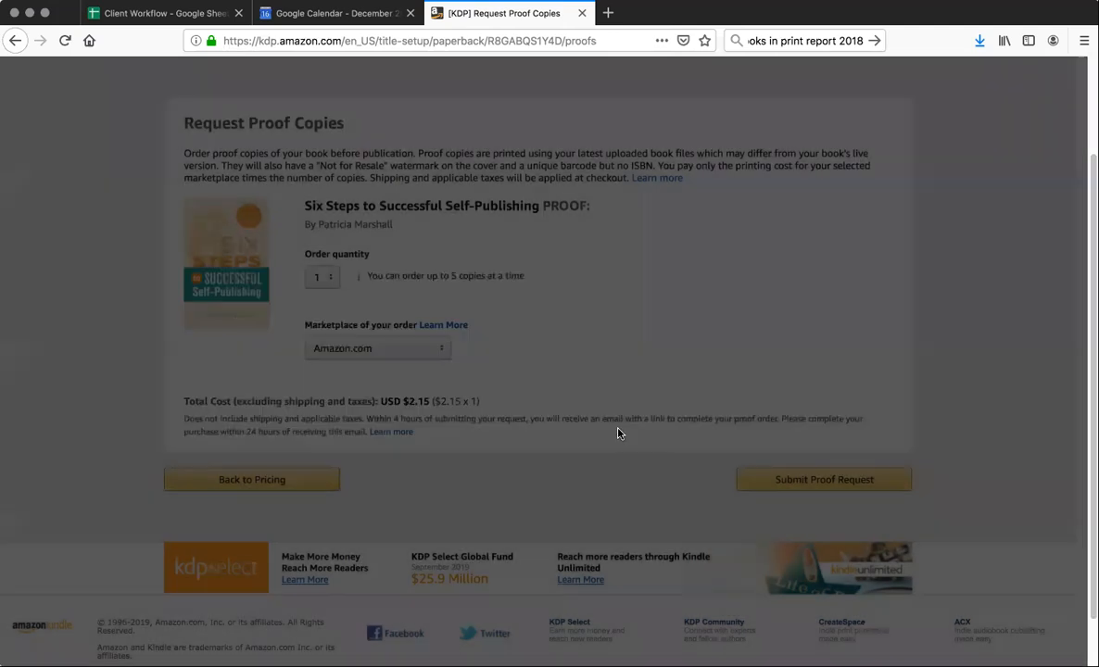
Check the proof copy quantity, marketplace and cost details, and return to the bookshelf
scroll(554, 460, "up", 1)
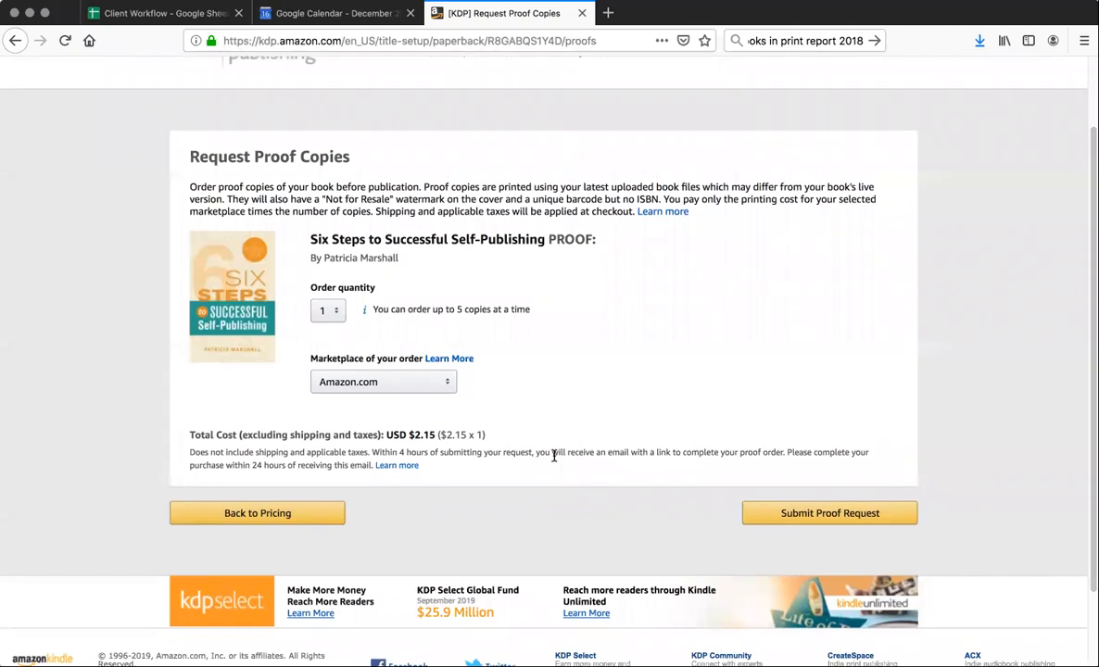
scroll(554, 456, "down", 1)
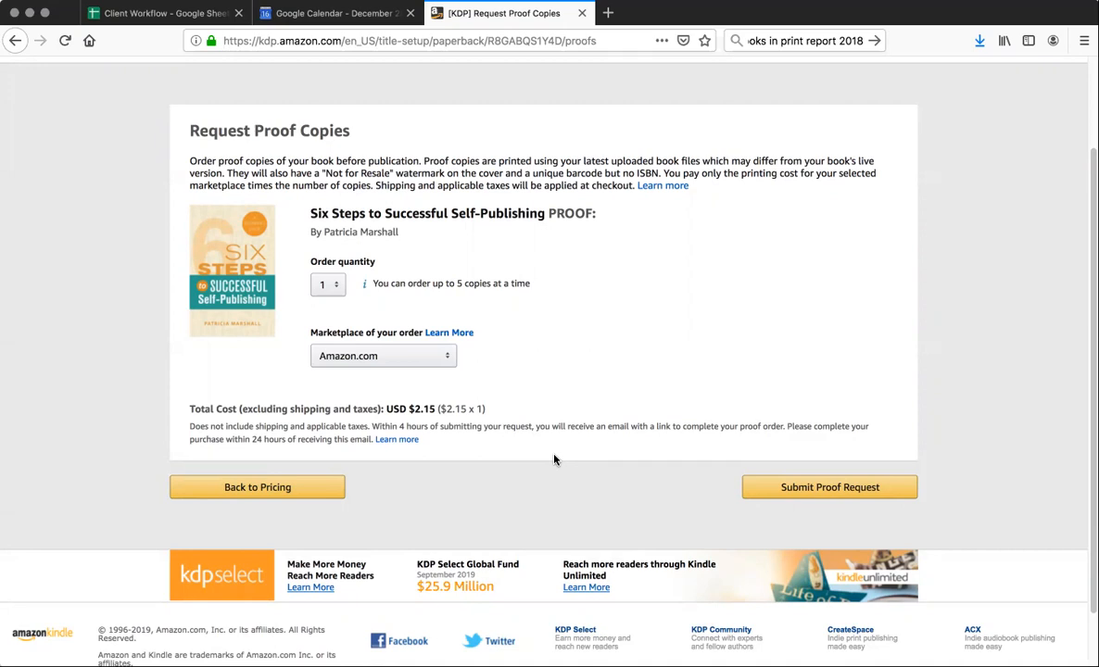
scroll(596, 356, "up", 3)
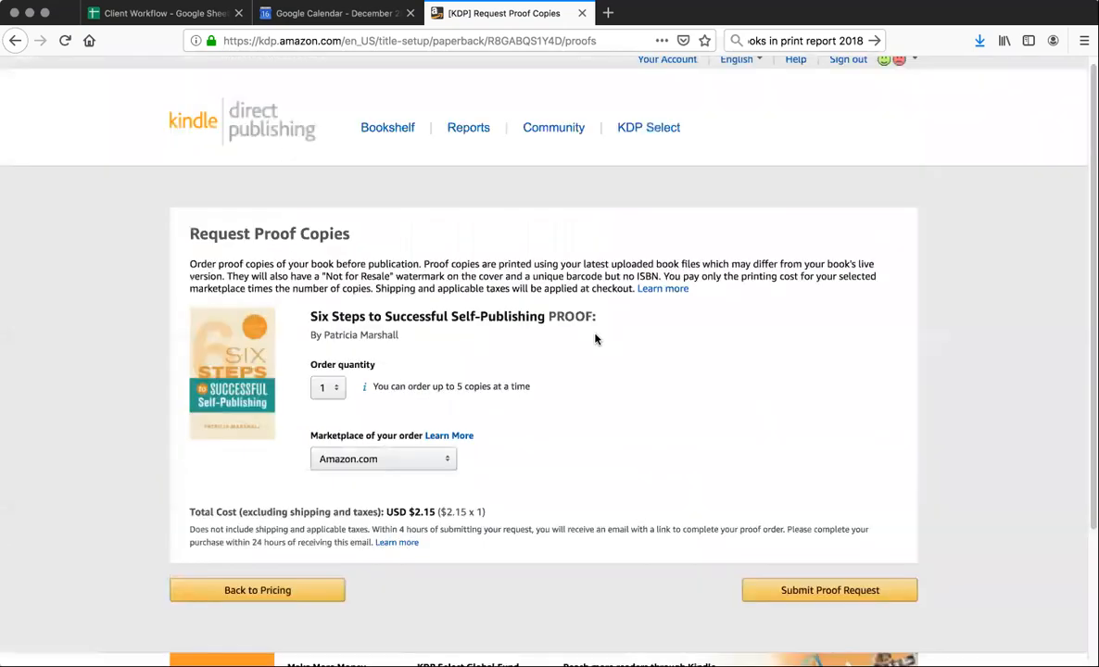
left_click(381, 137)
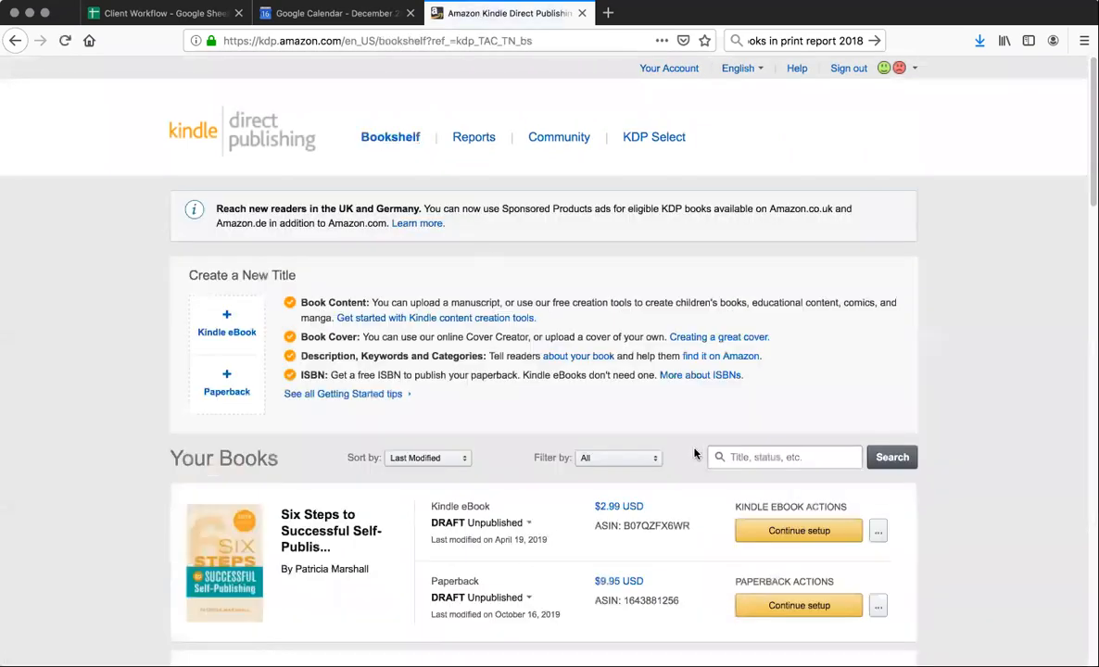
Open the rights and pricing stage of the Six Steps paperback last modified October 15, 2019, and review its pricing, royalties, terms and publishing options
scroll(650, 556, "down", 1)
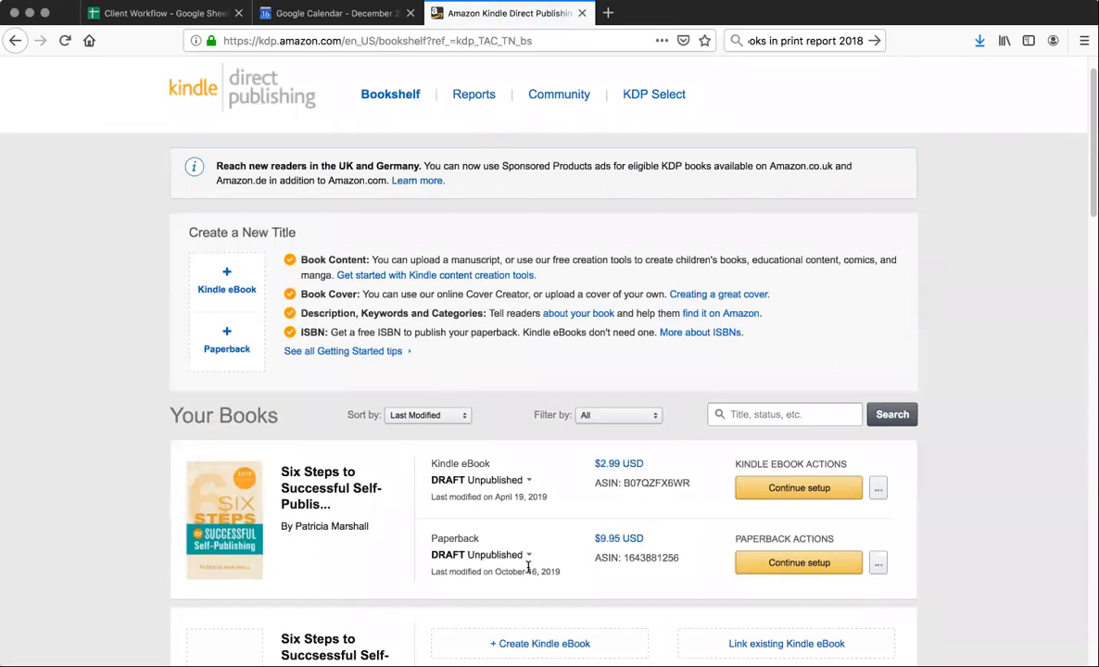
left_click(877, 562)
scroll(876, 561, "down", 2)
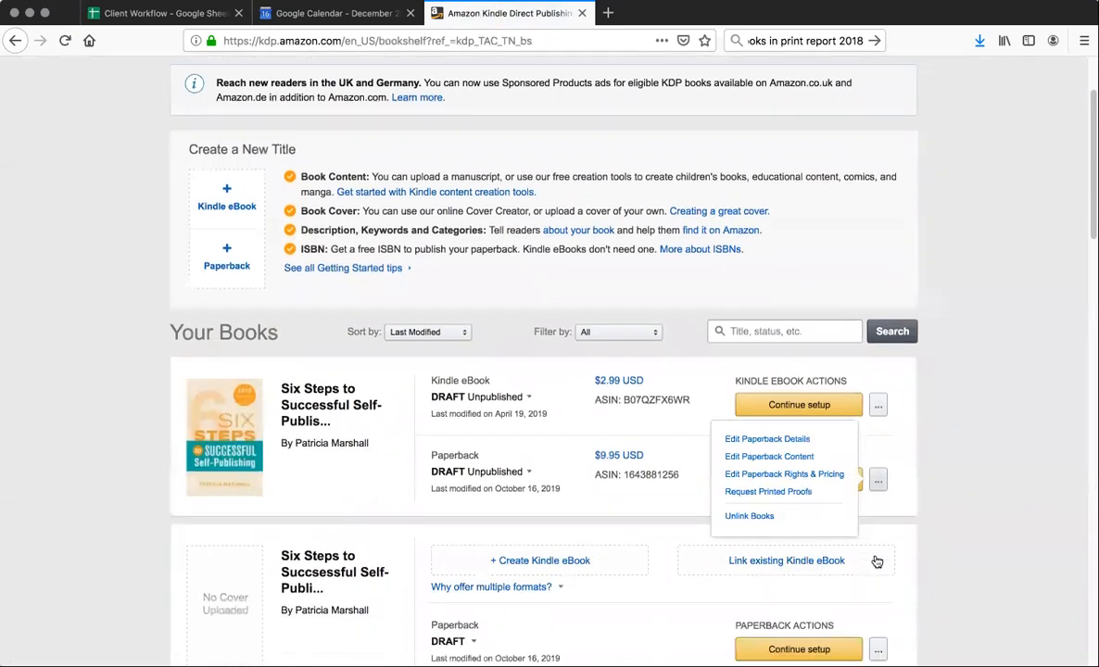
scroll(876, 562, "down", 6)
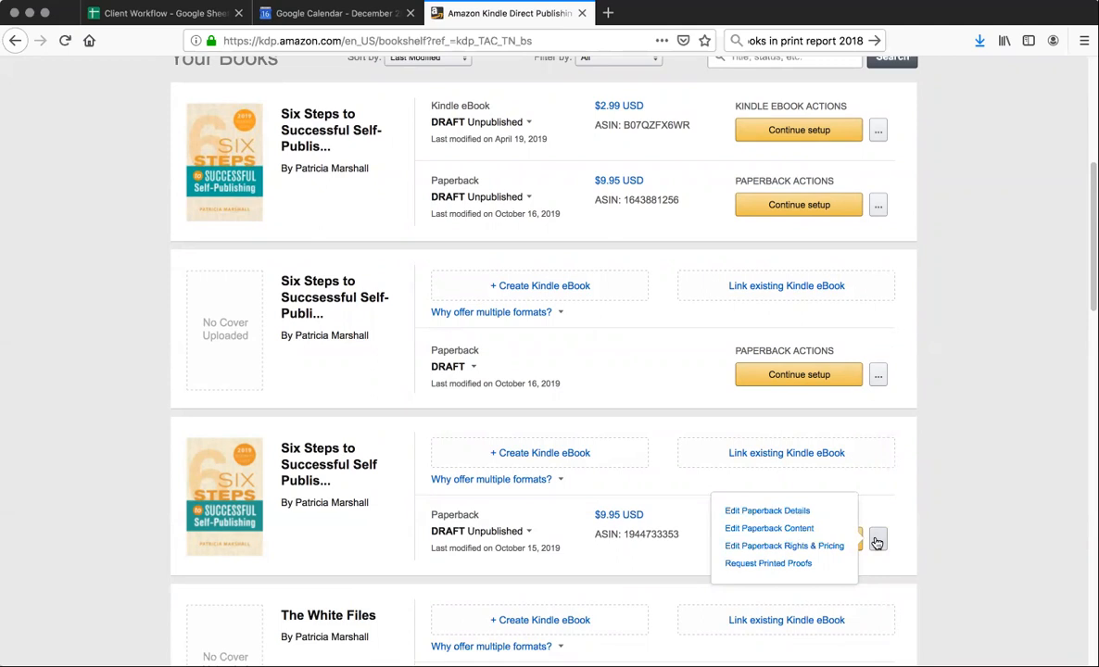
left_click(782, 546)
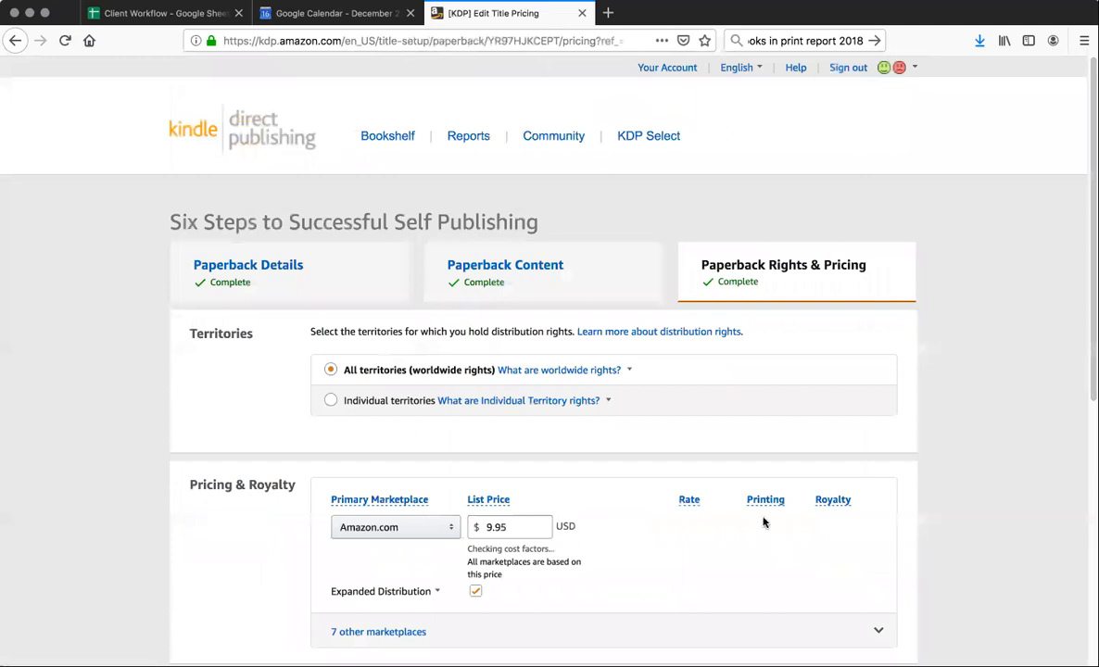
scroll(757, 514, "down", 1)
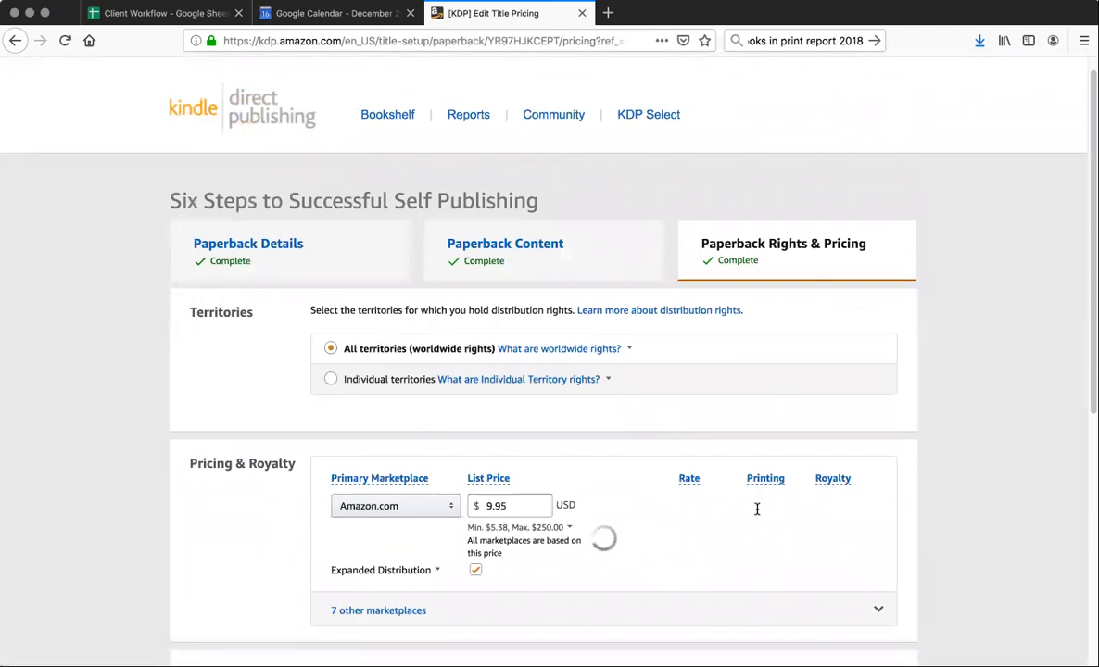
scroll(757, 509, "down", 5)
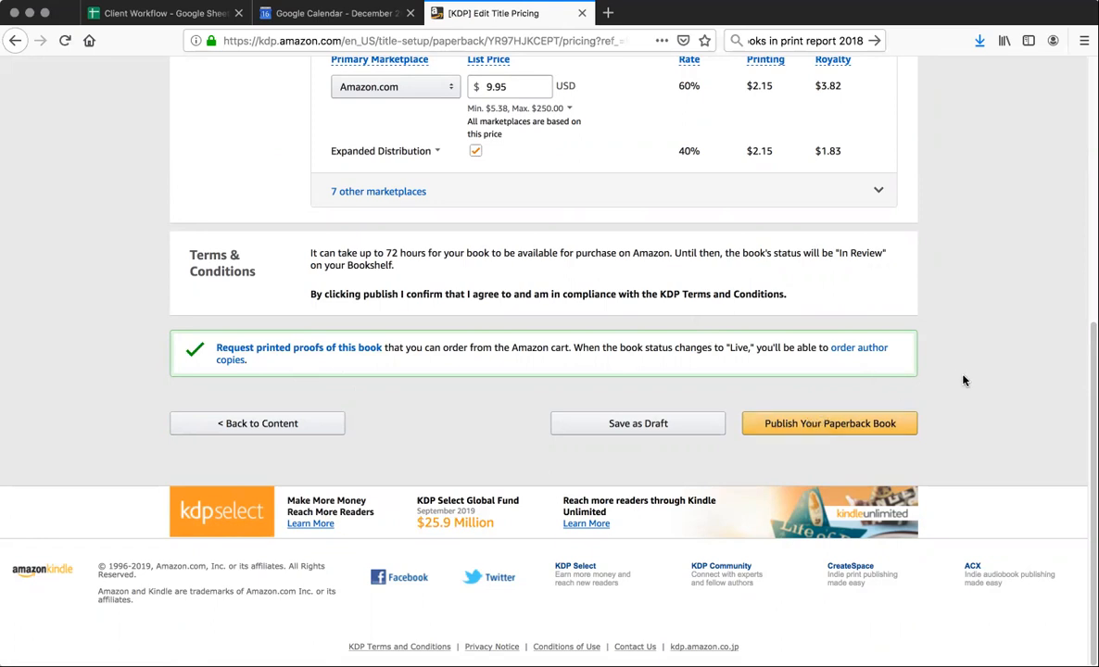
scroll(964, 381, "up", 5)
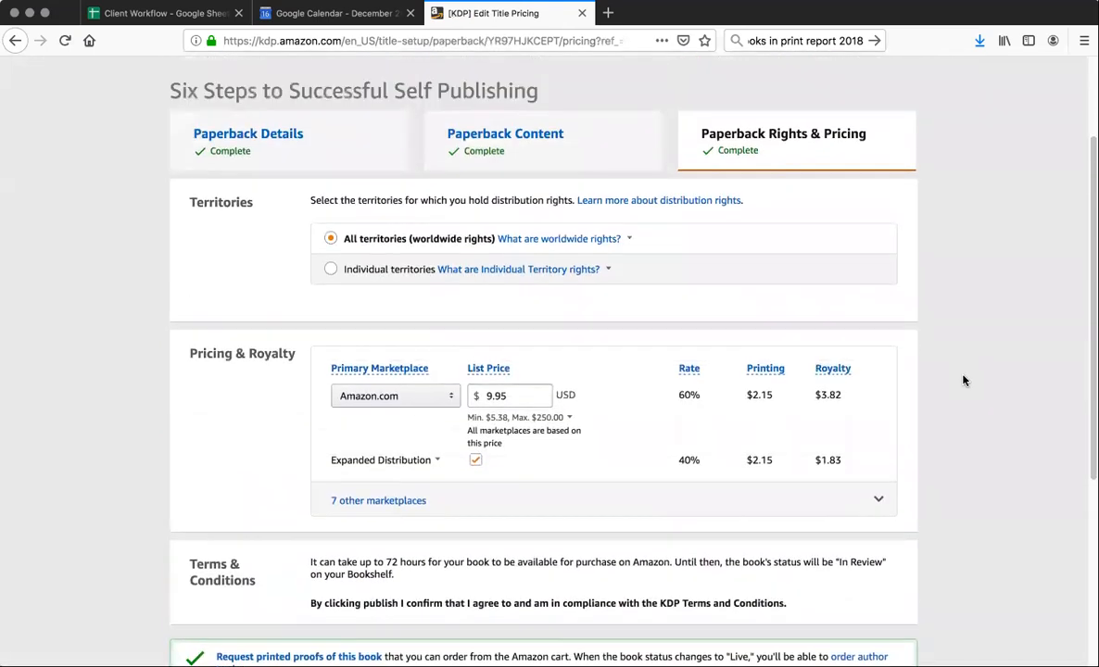